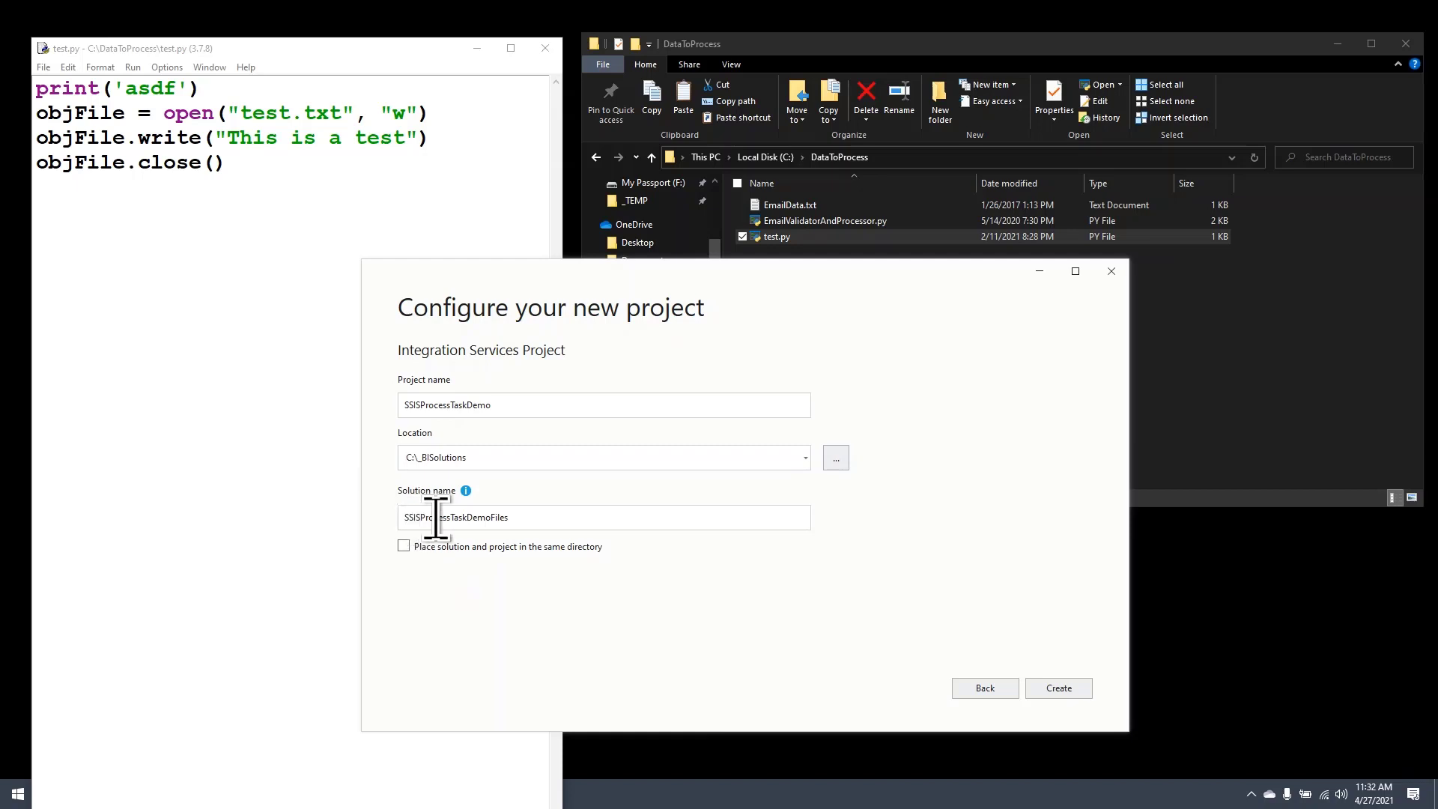
Set the solution name to SSISProcessTaskDemoFiles.
click(505, 517)
key(BackSpace)
key(BackSpace)
text(e)
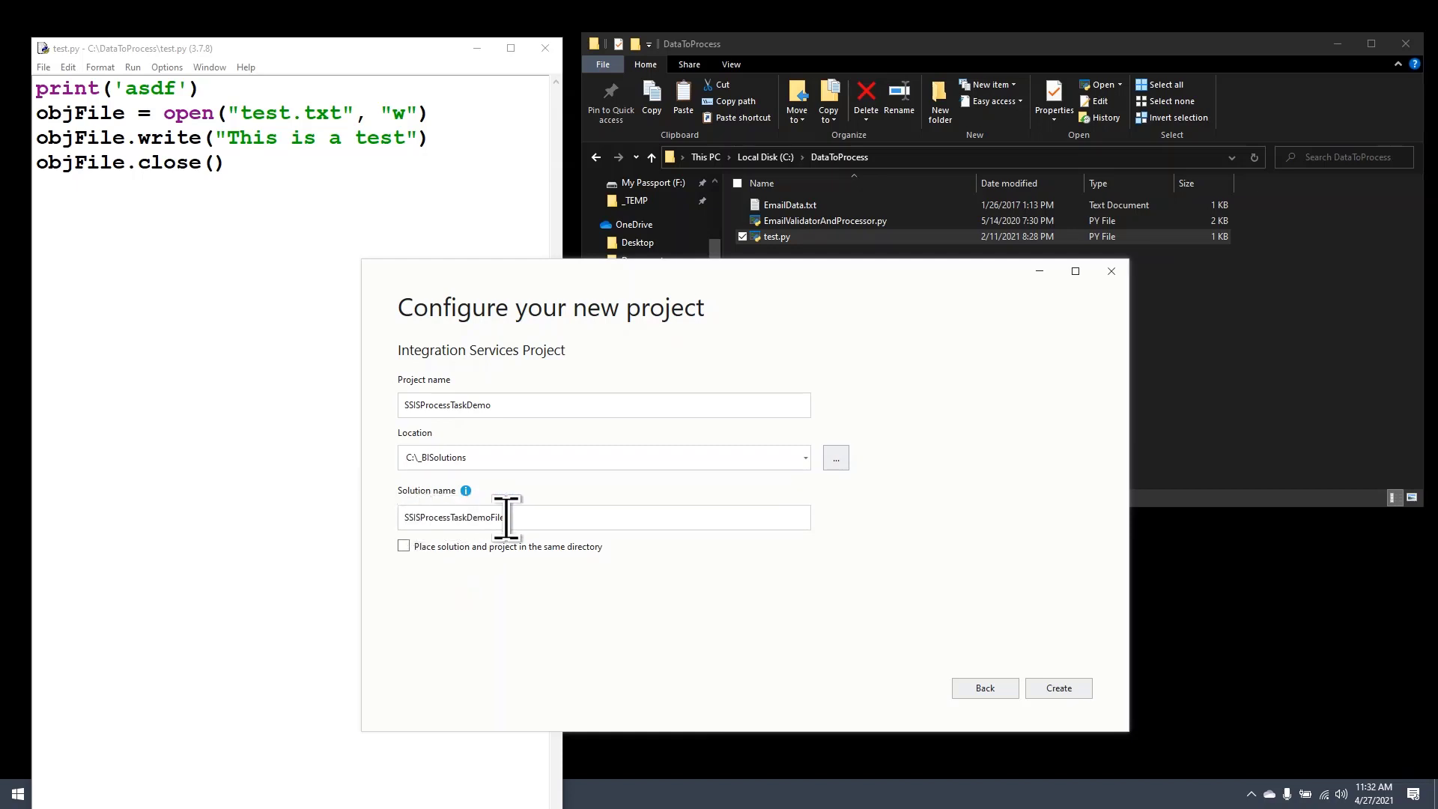
text(s)
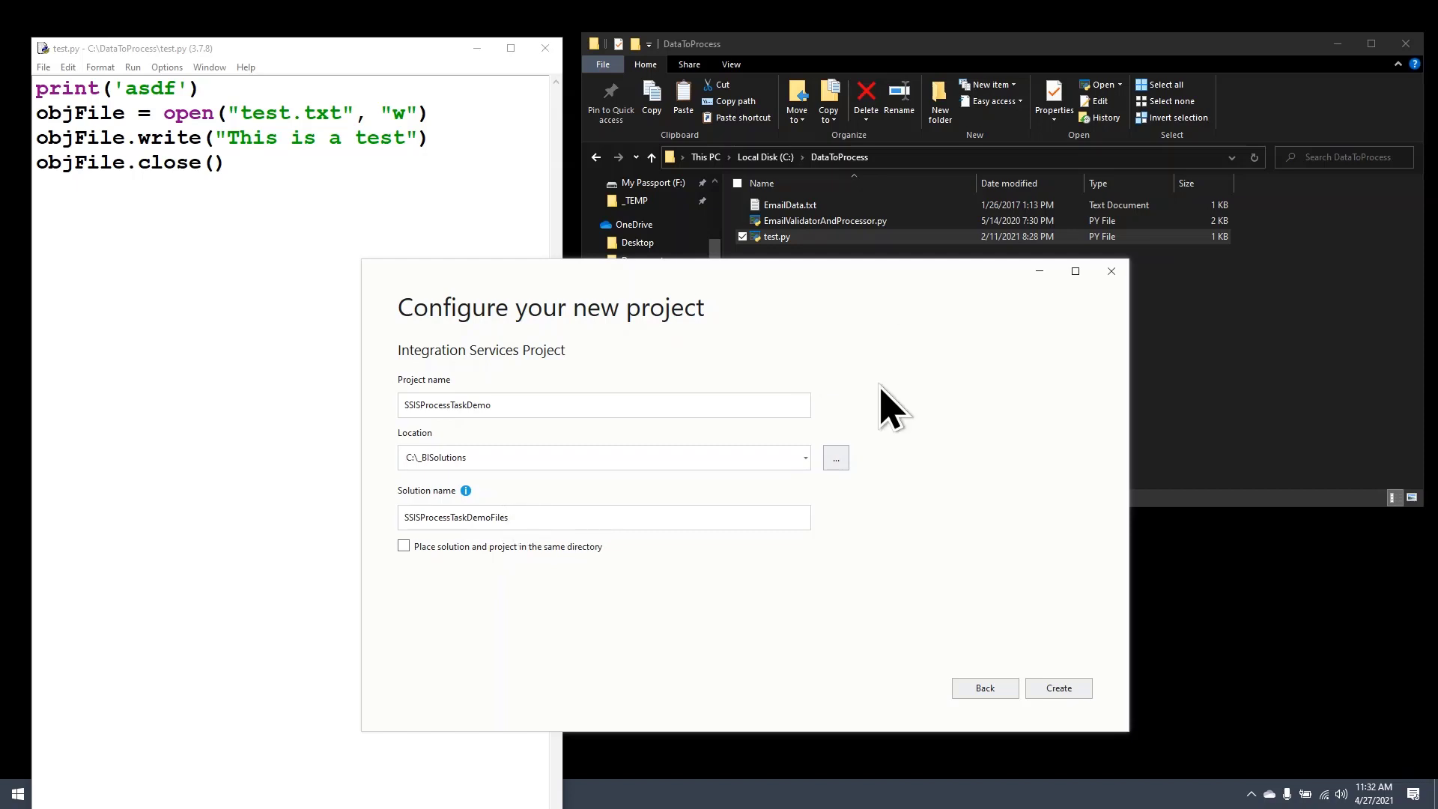
Open EmailData.txt and examine its first e-mail entry against the four entries below, then minimize the file.
double_click(793, 208)
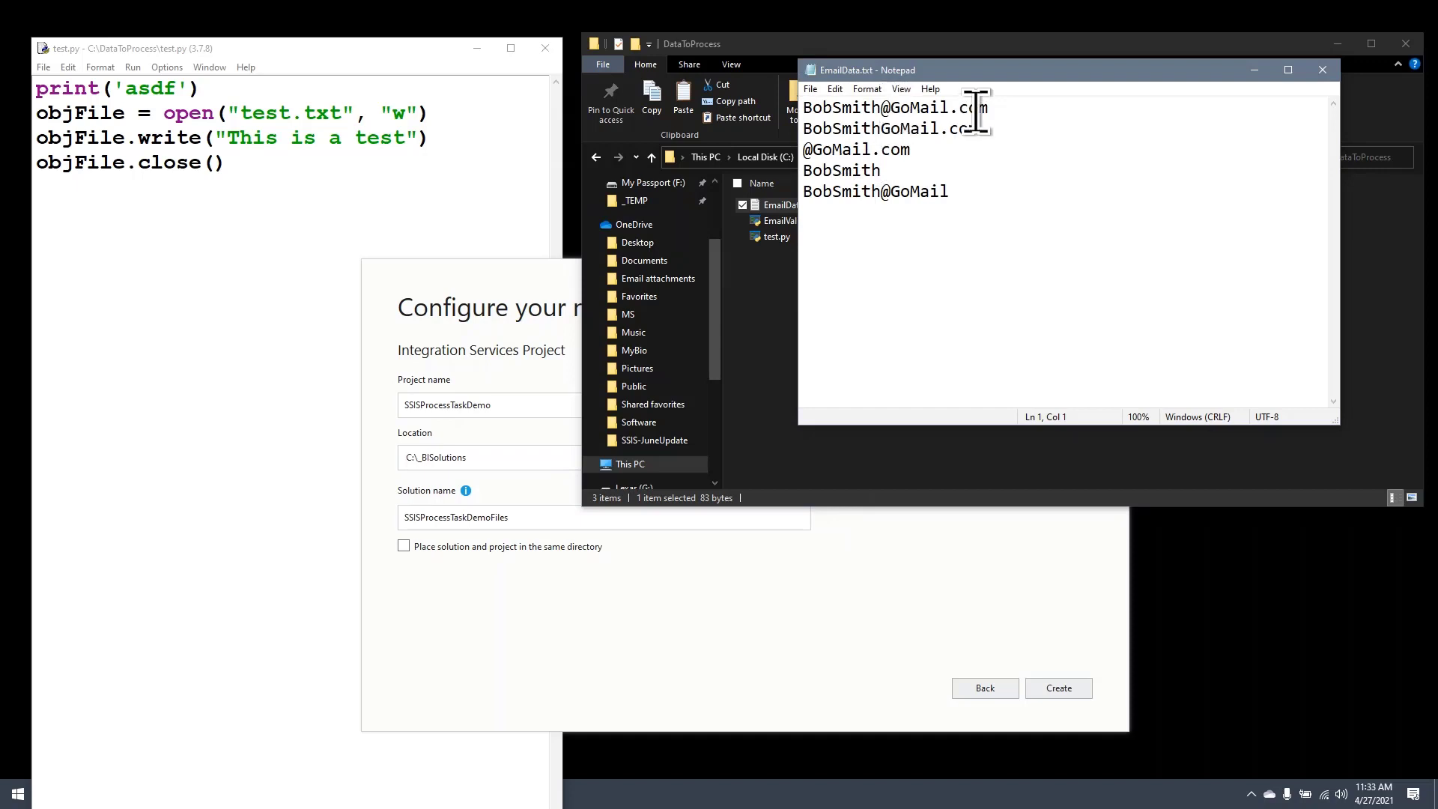
drag(1013, 112, 794, 106)
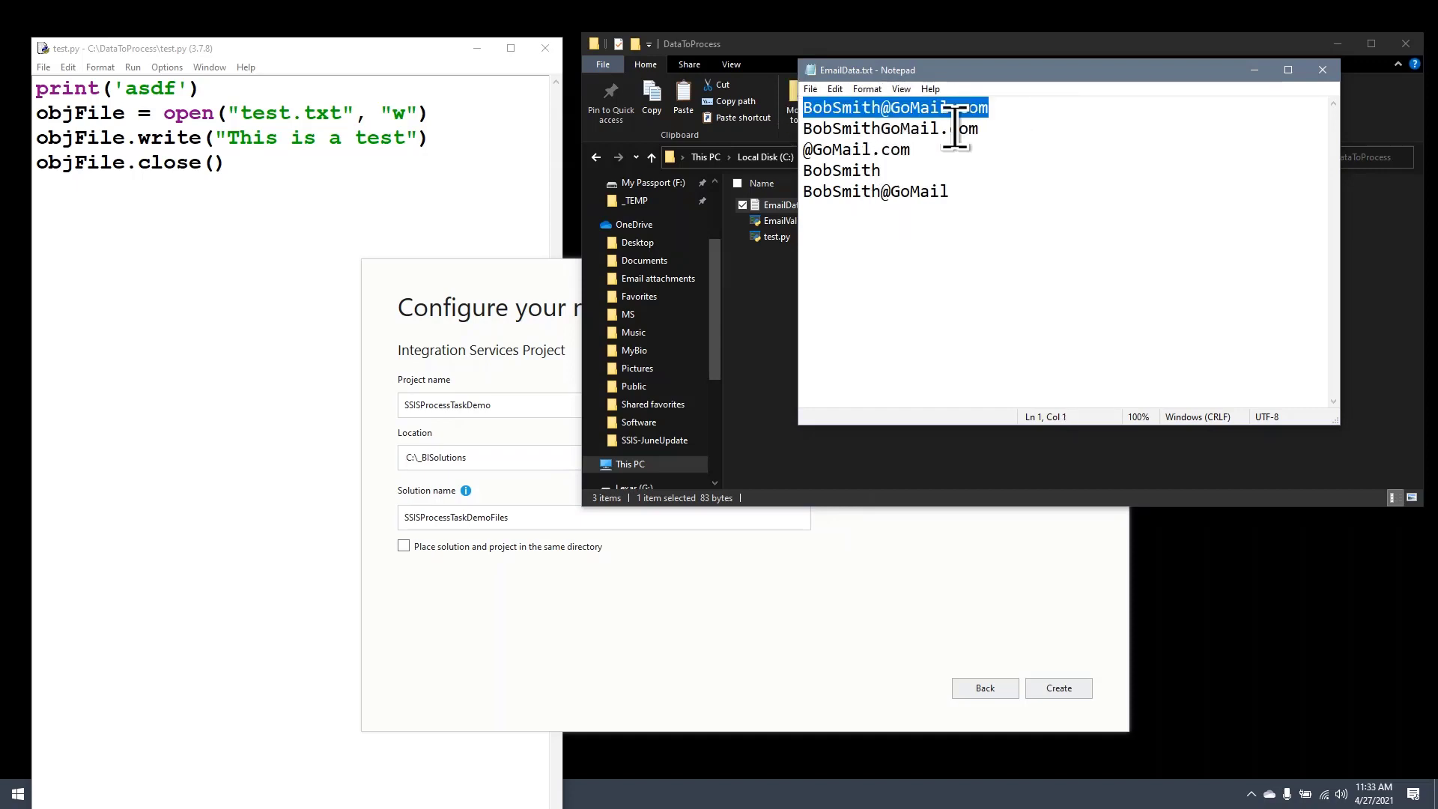
drag(982, 129, 801, 128)
click(796, 177)
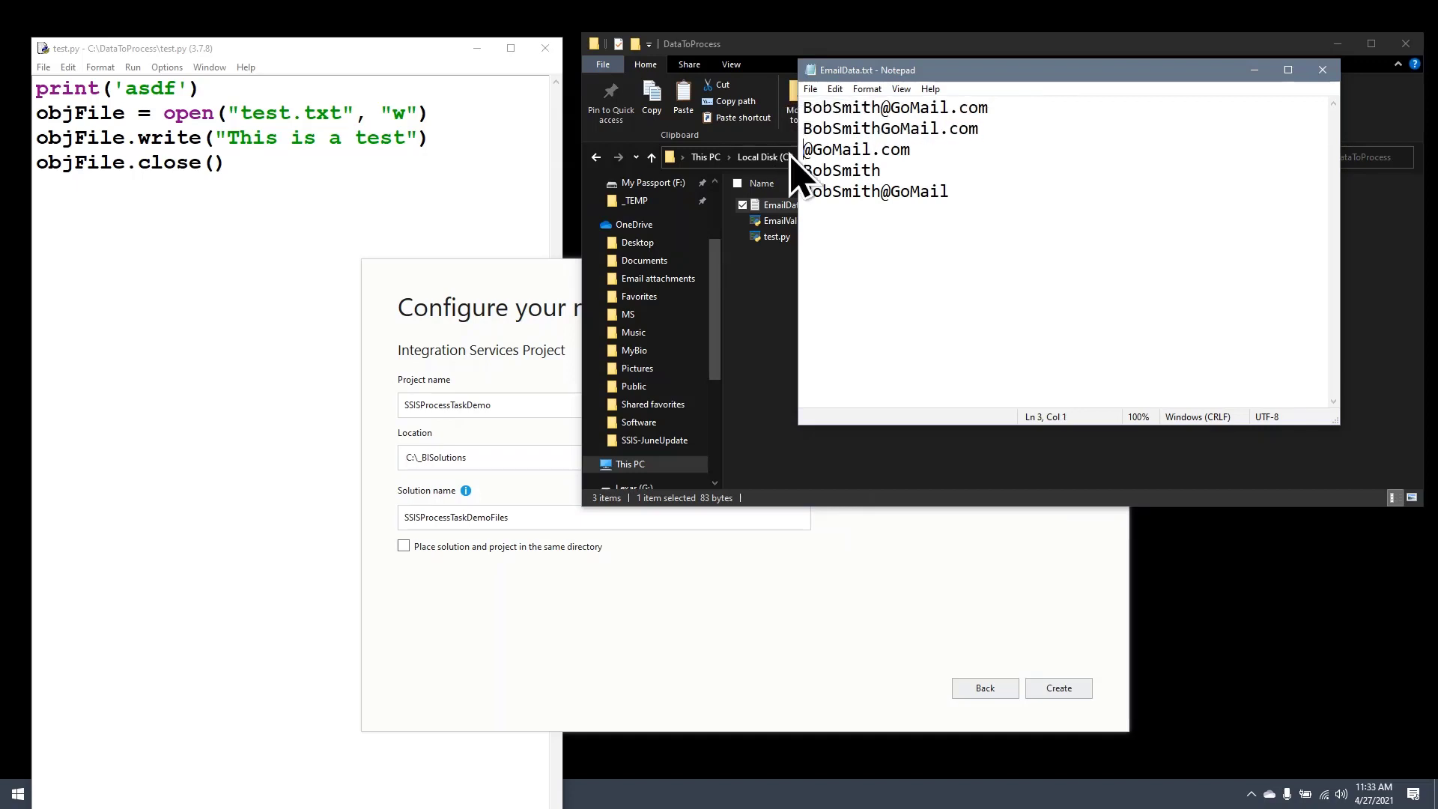
drag(929, 142, 790, 129)
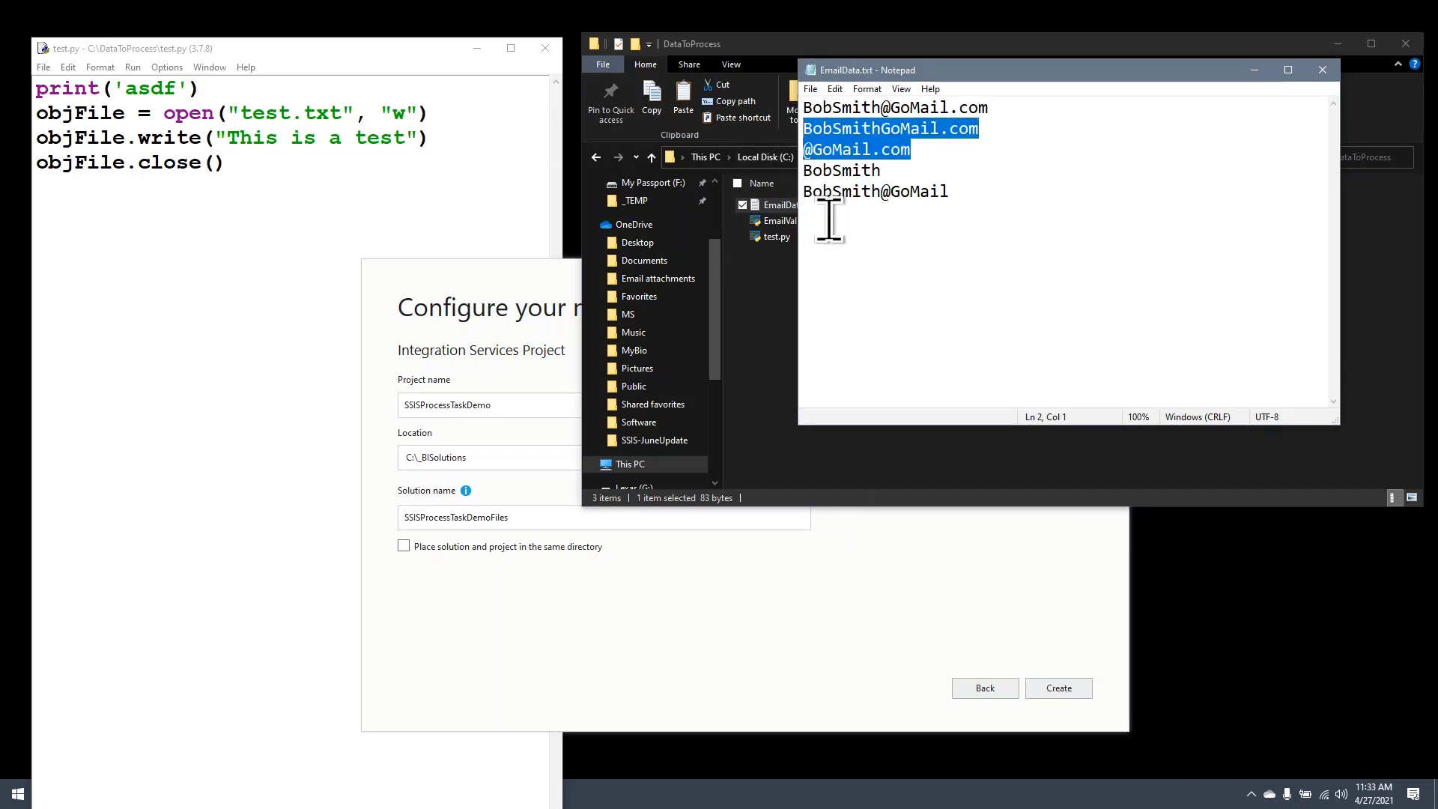
drag(999, 188, 775, 129)
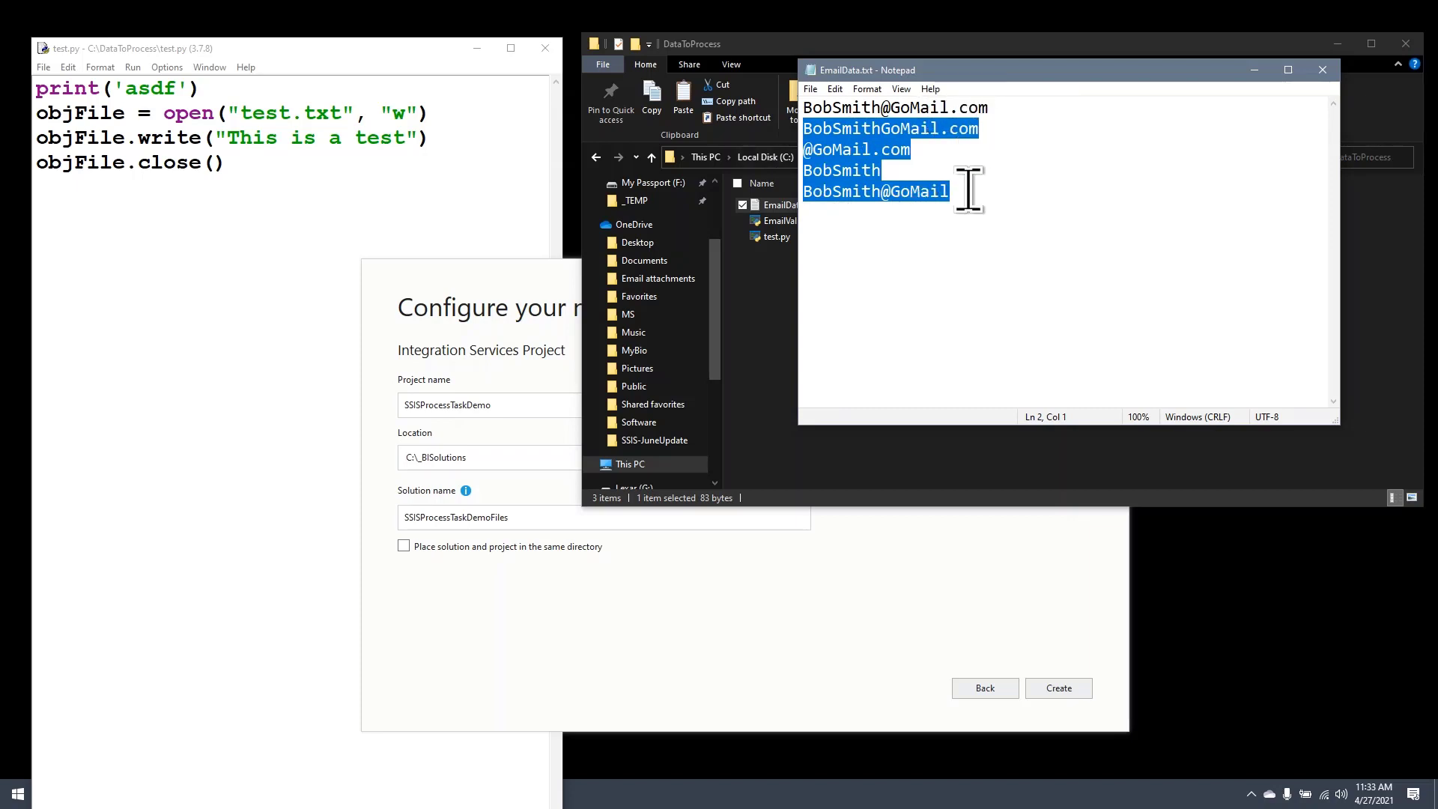
click(1254, 70)
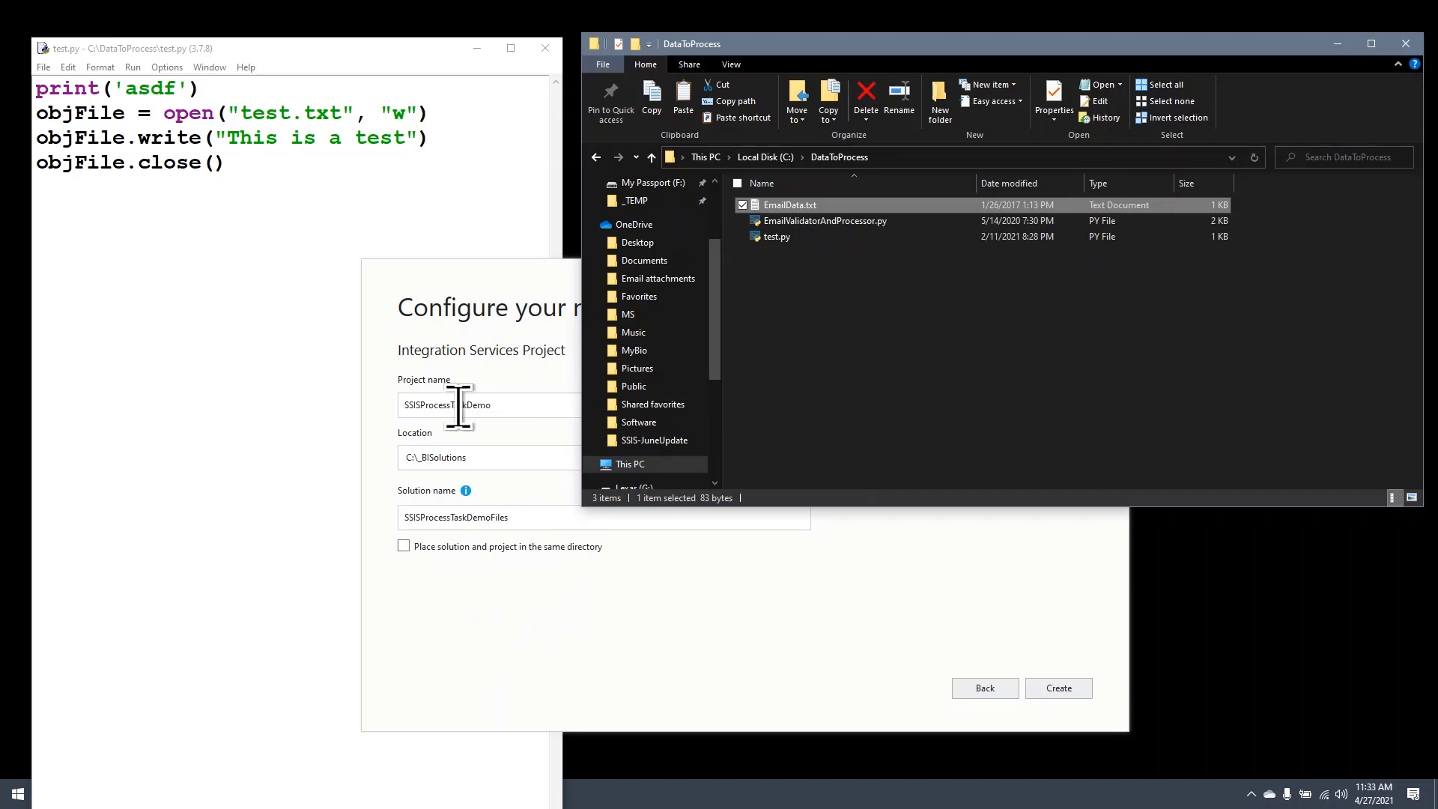
Create the Integration Services project SSISProcessTaskDemo in C:\_BISolutions.
click(539, 458)
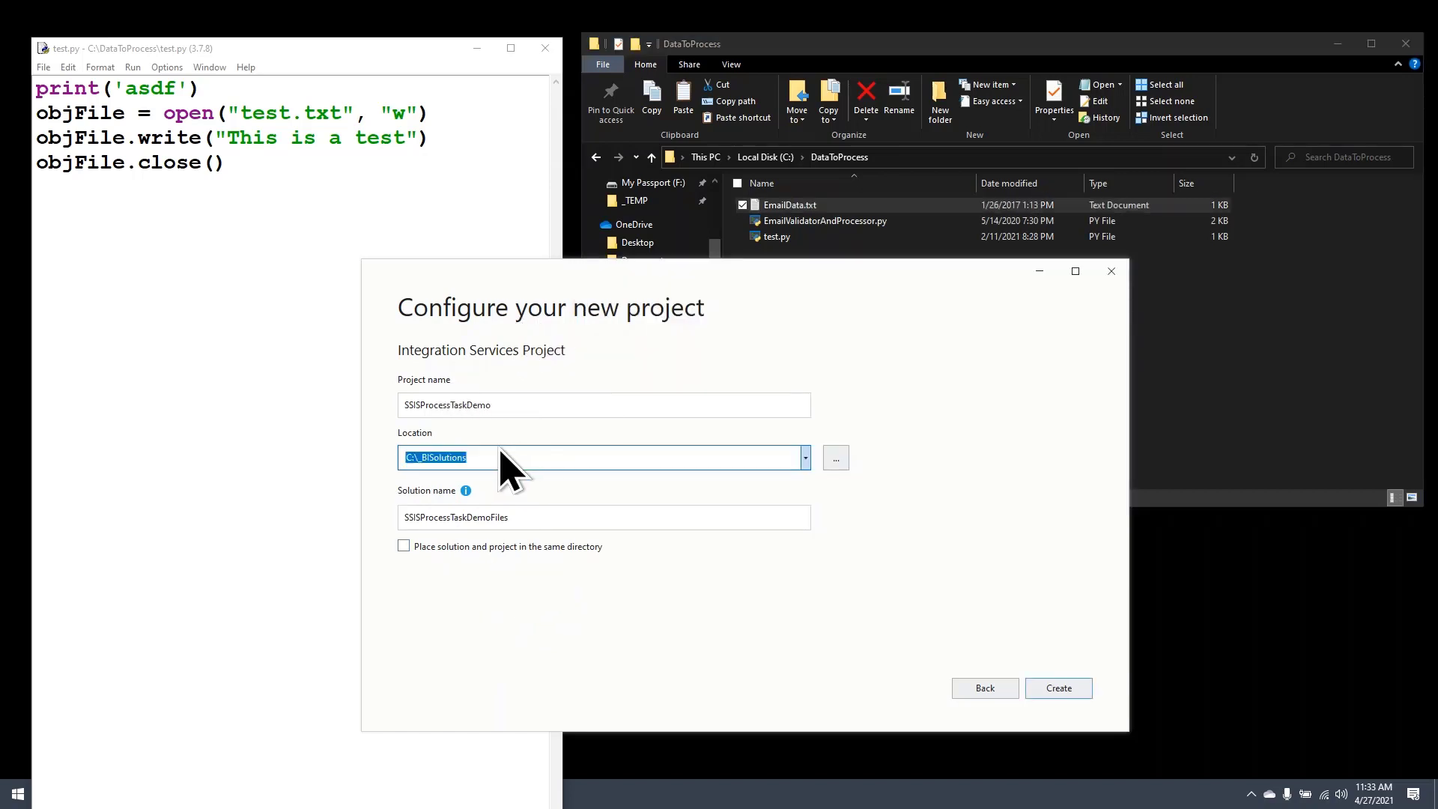
click(454, 405)
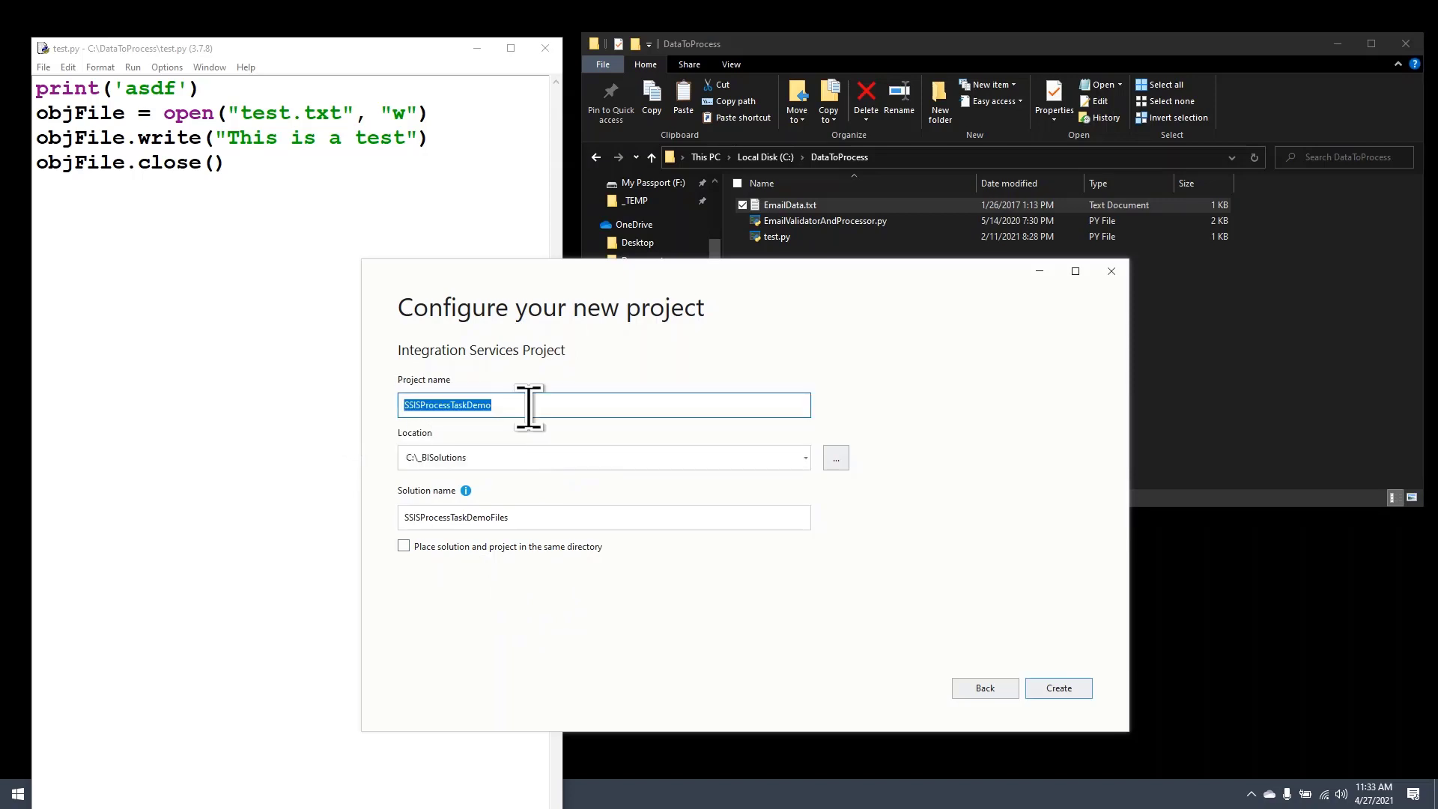
key(End)
click(1077, 693)
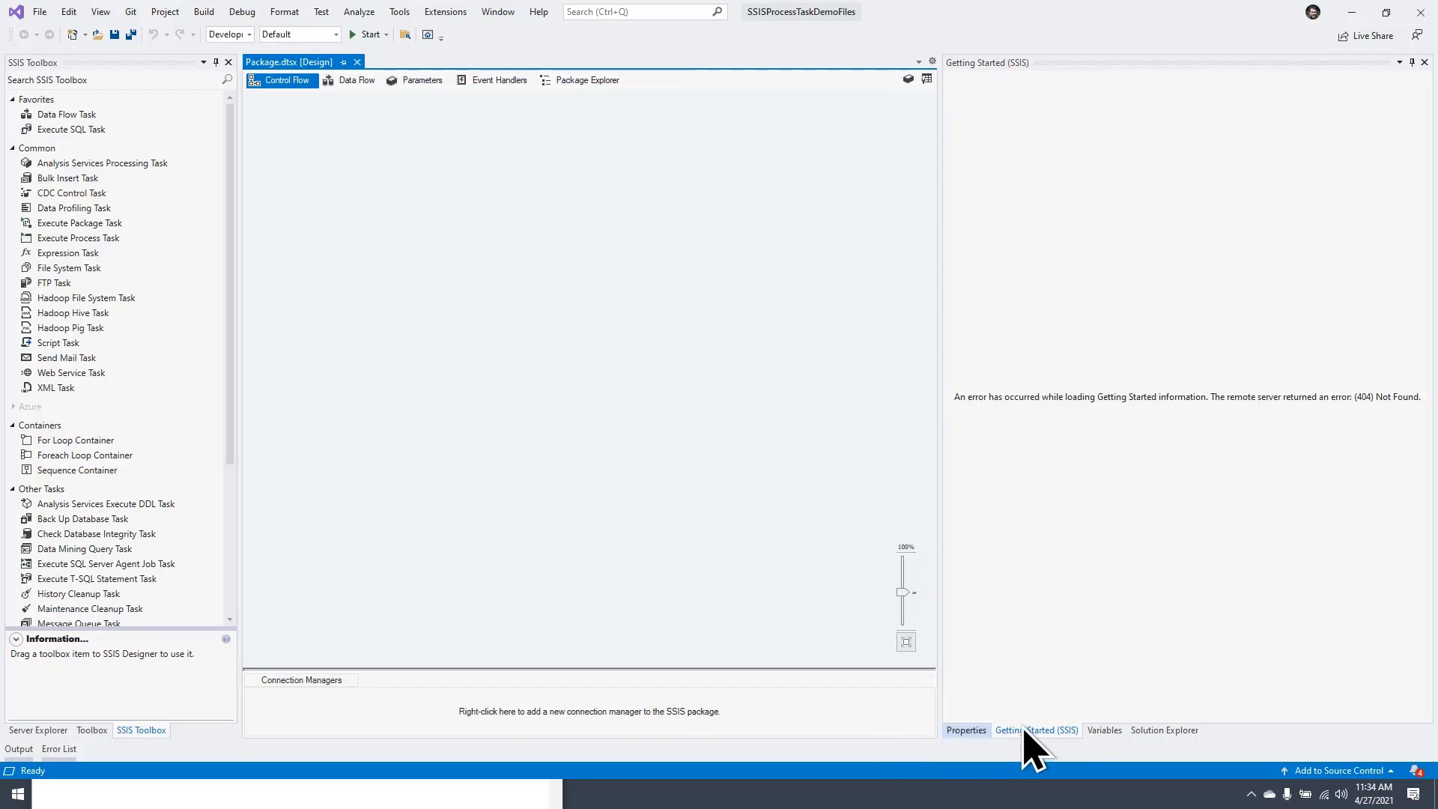
Rename the project's SSIS package to ProcessTaskDemoPackage.dtsx and accept reloading the file.
click(1164, 731)
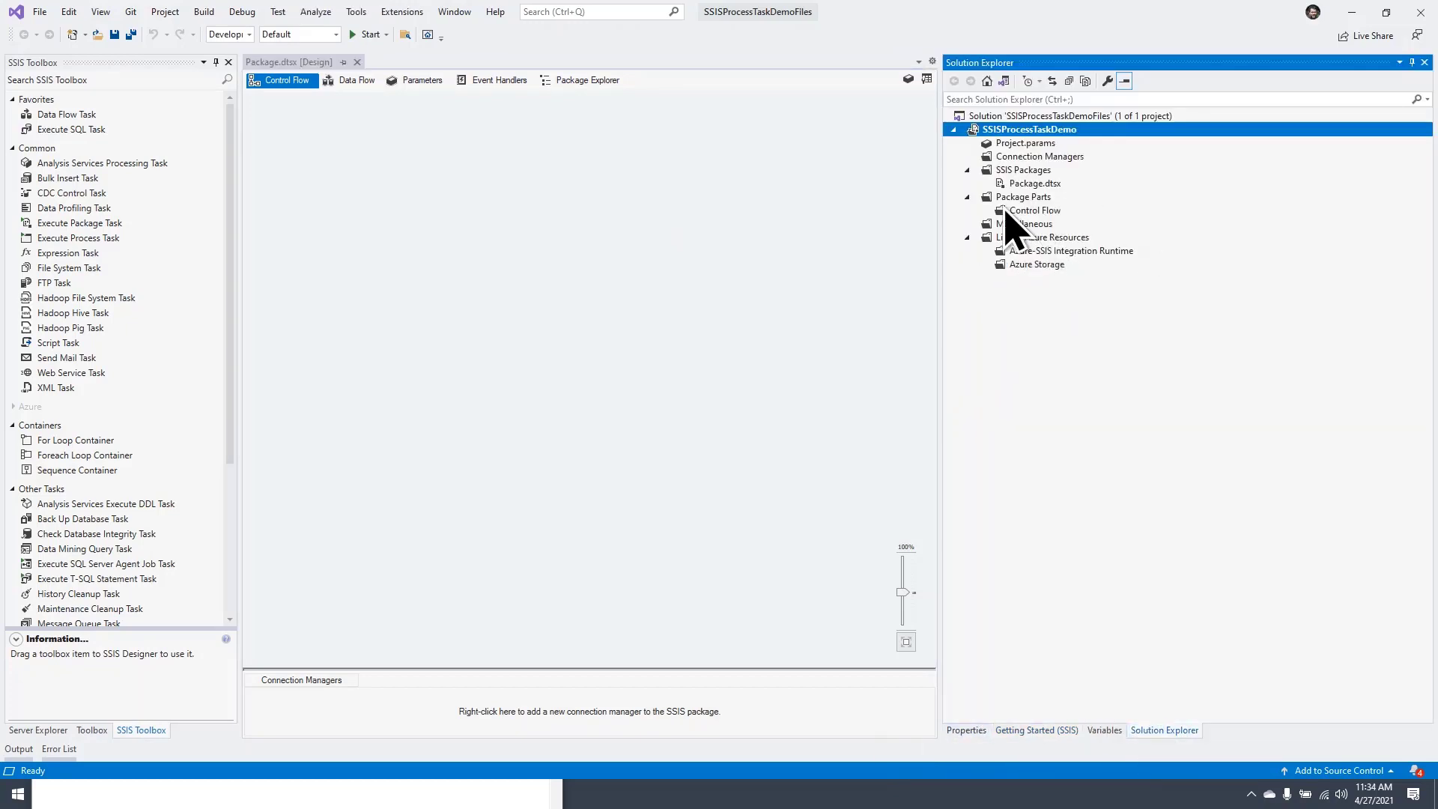
click(1045, 186)
click(1010, 186)
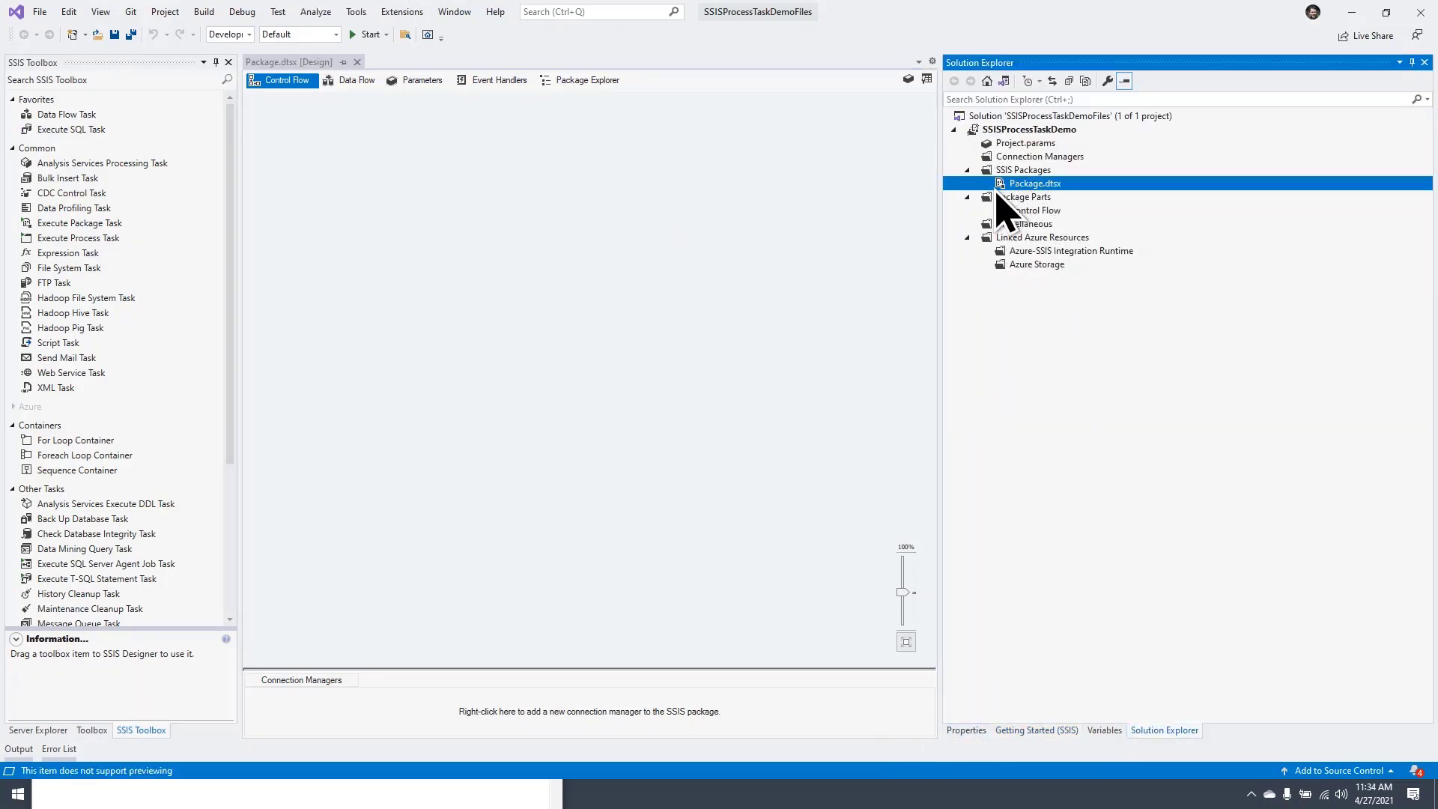
click(1008, 183)
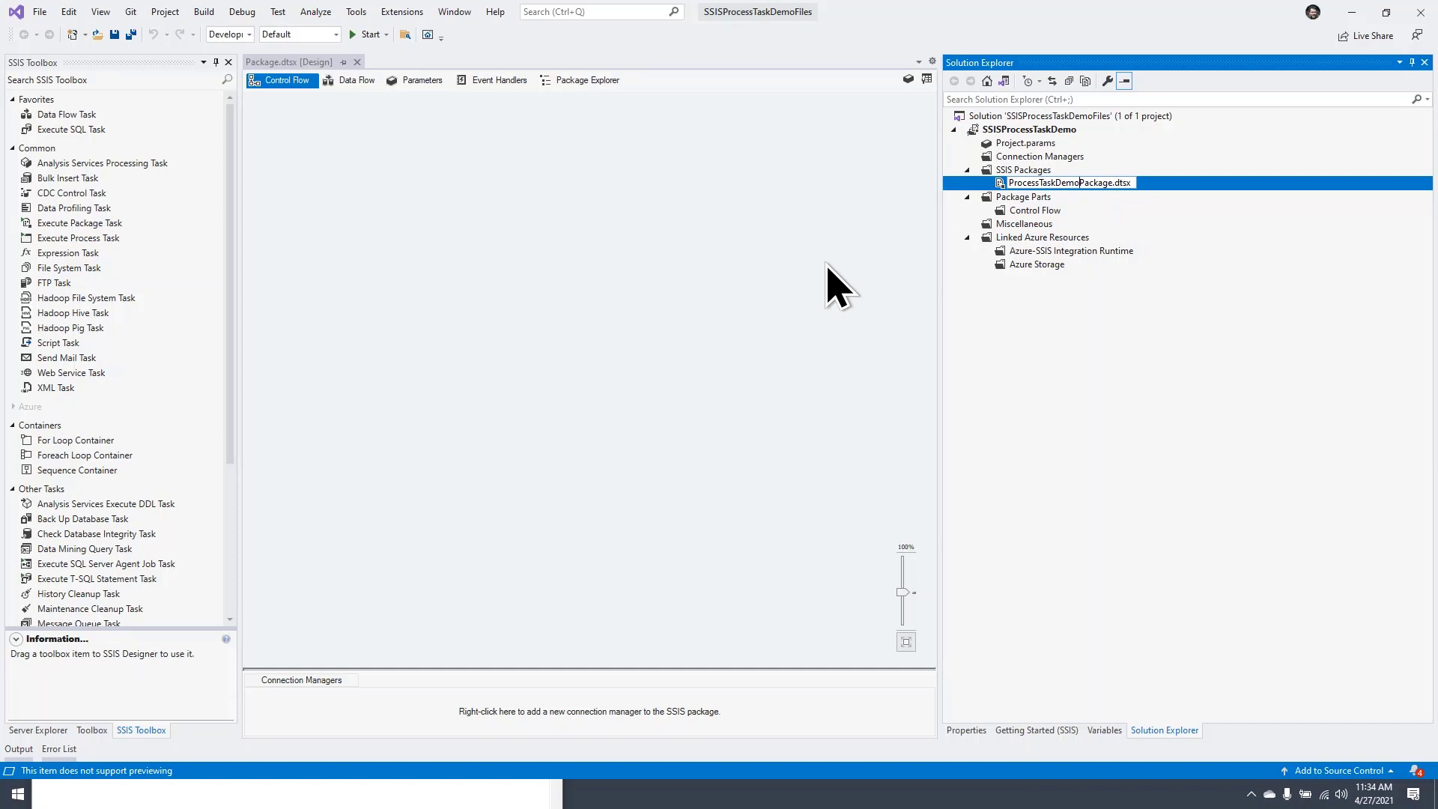
key(Return)
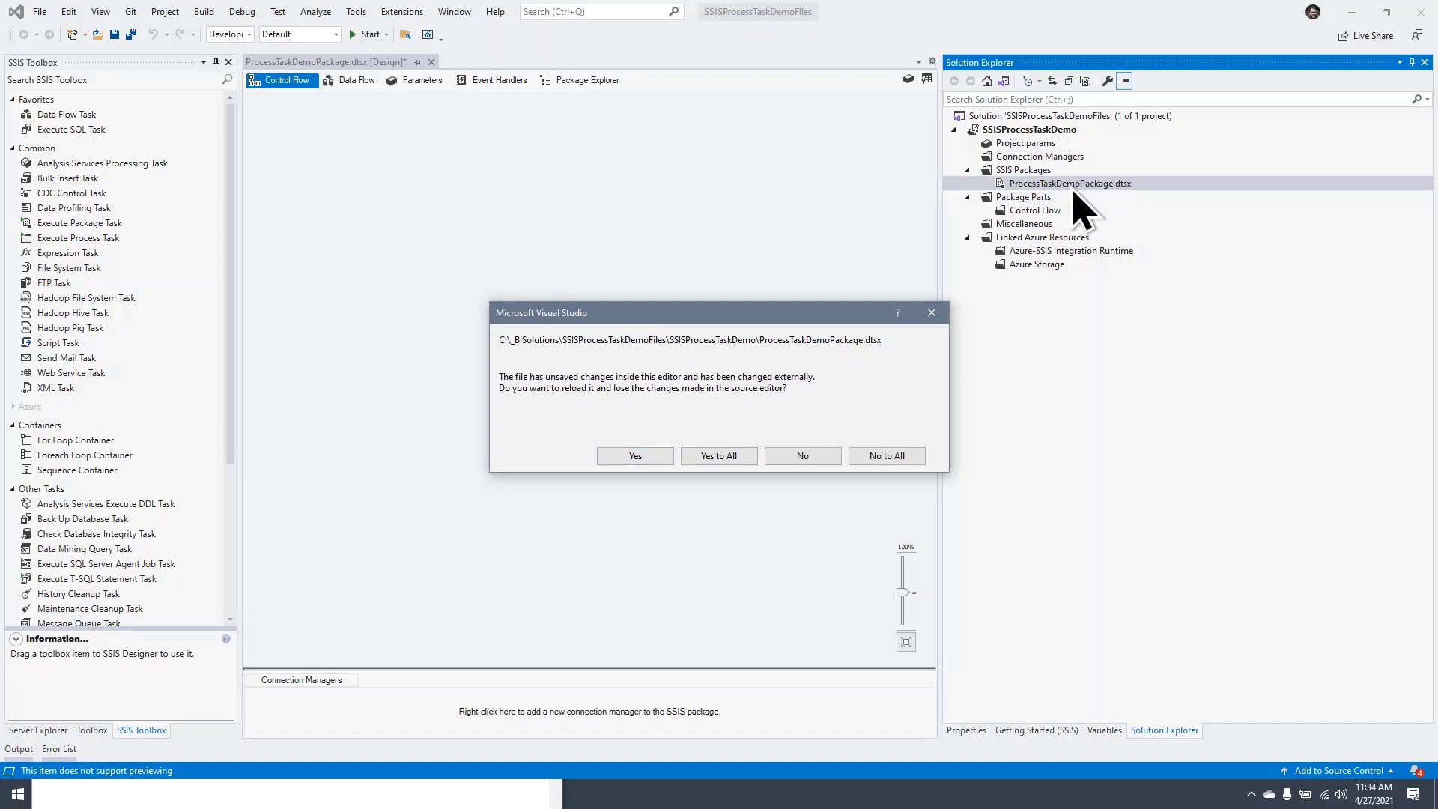
click(711, 456)
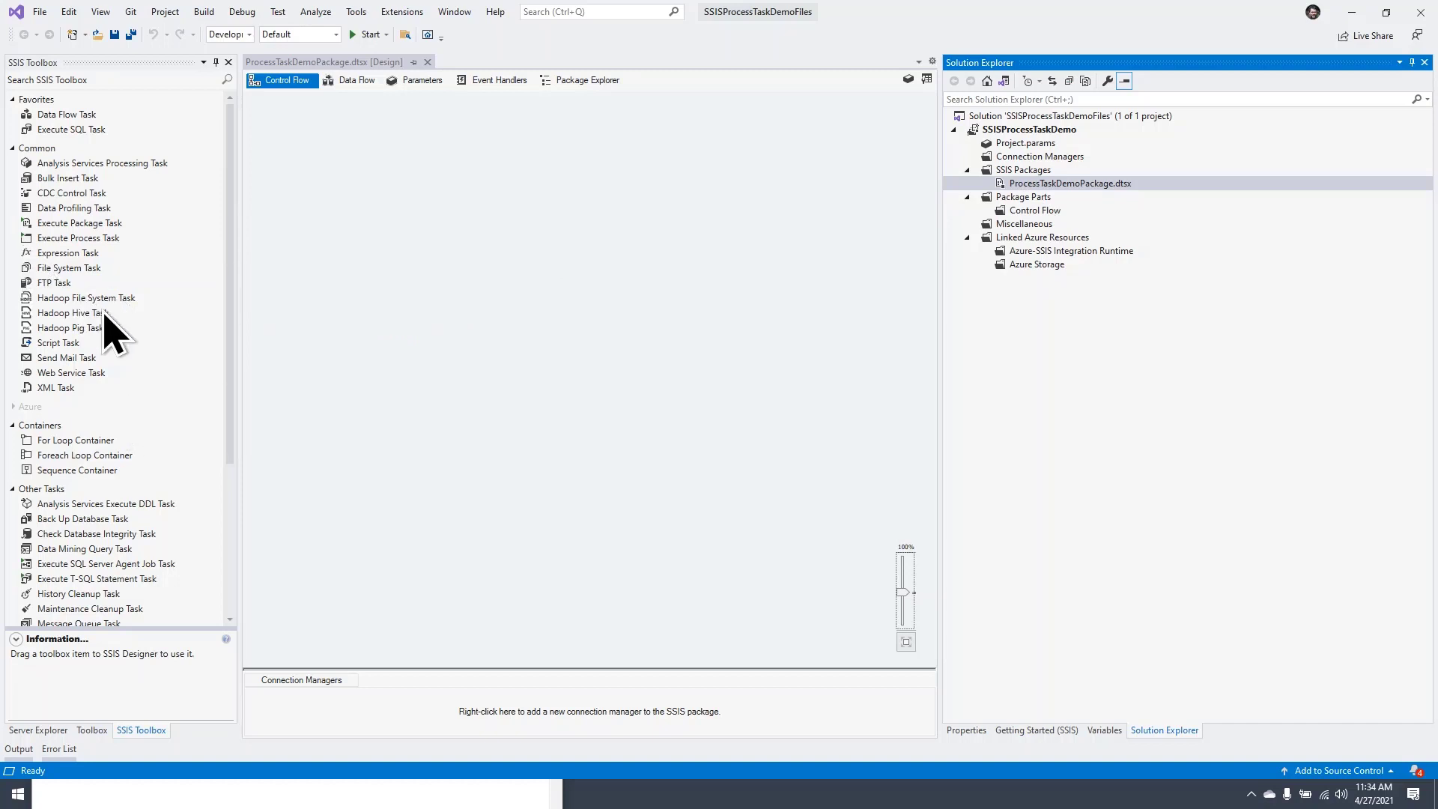
Add an Execute Process Task to the control flow and open its editor.
drag(34, 238, 525, 348)
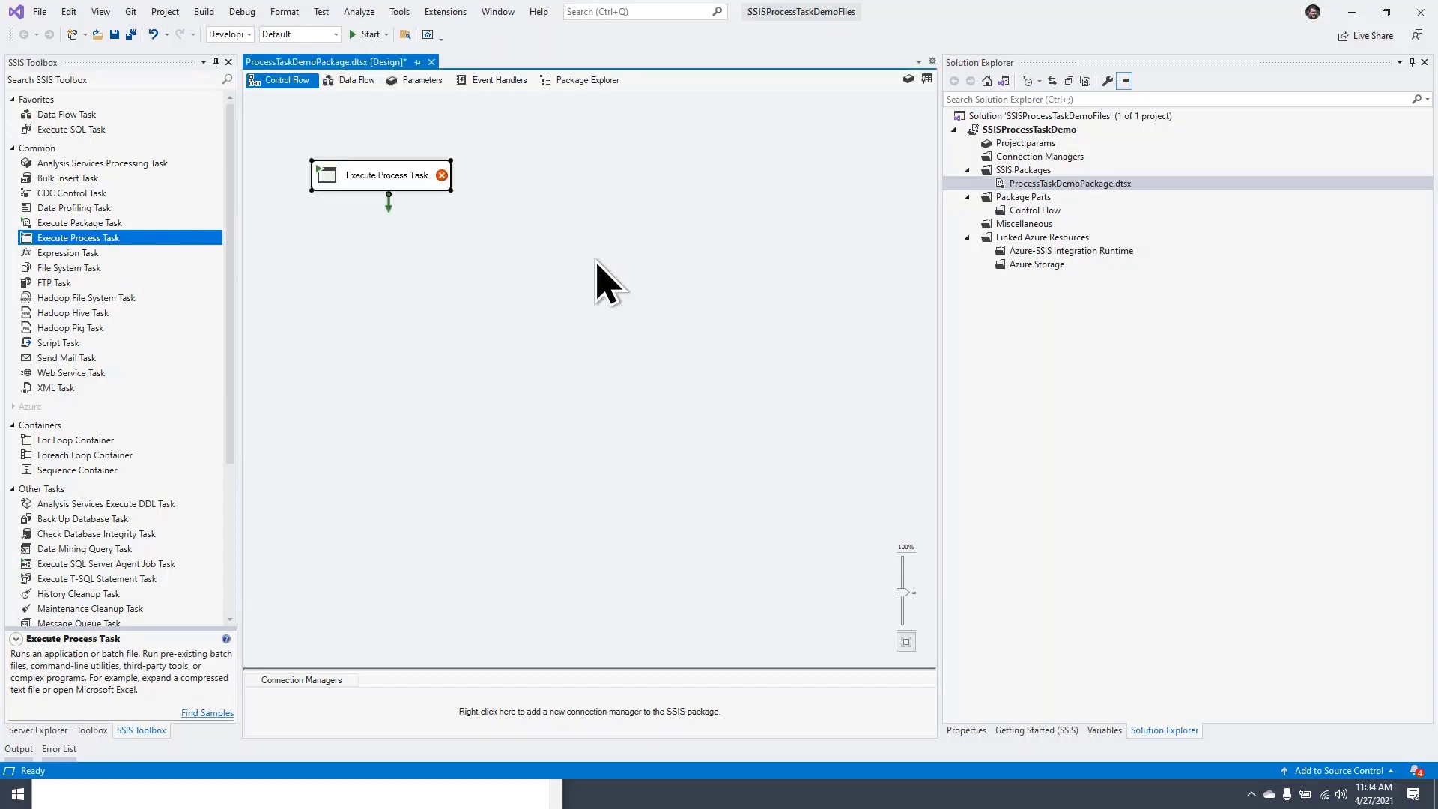
right_click(365, 179)
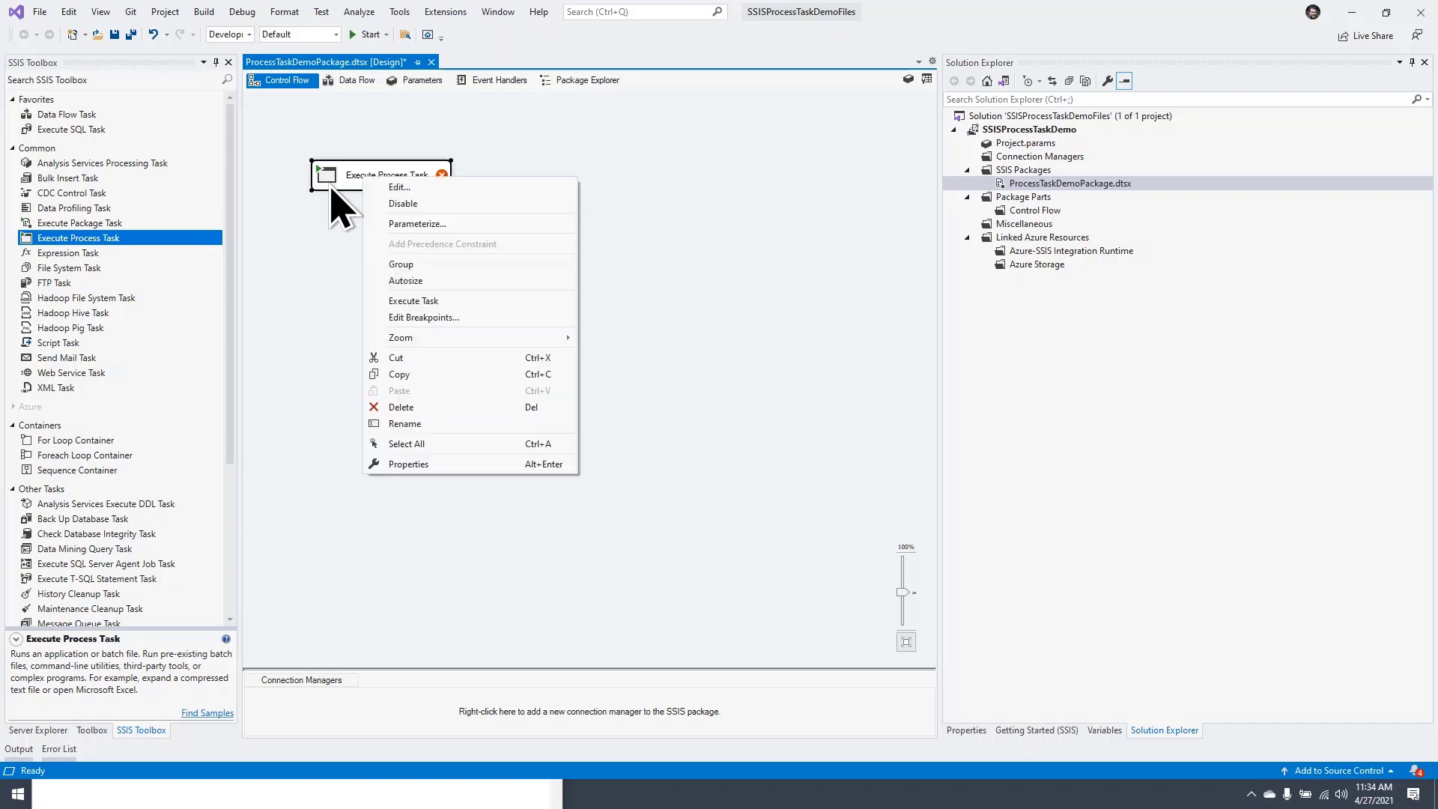
click(397, 188)
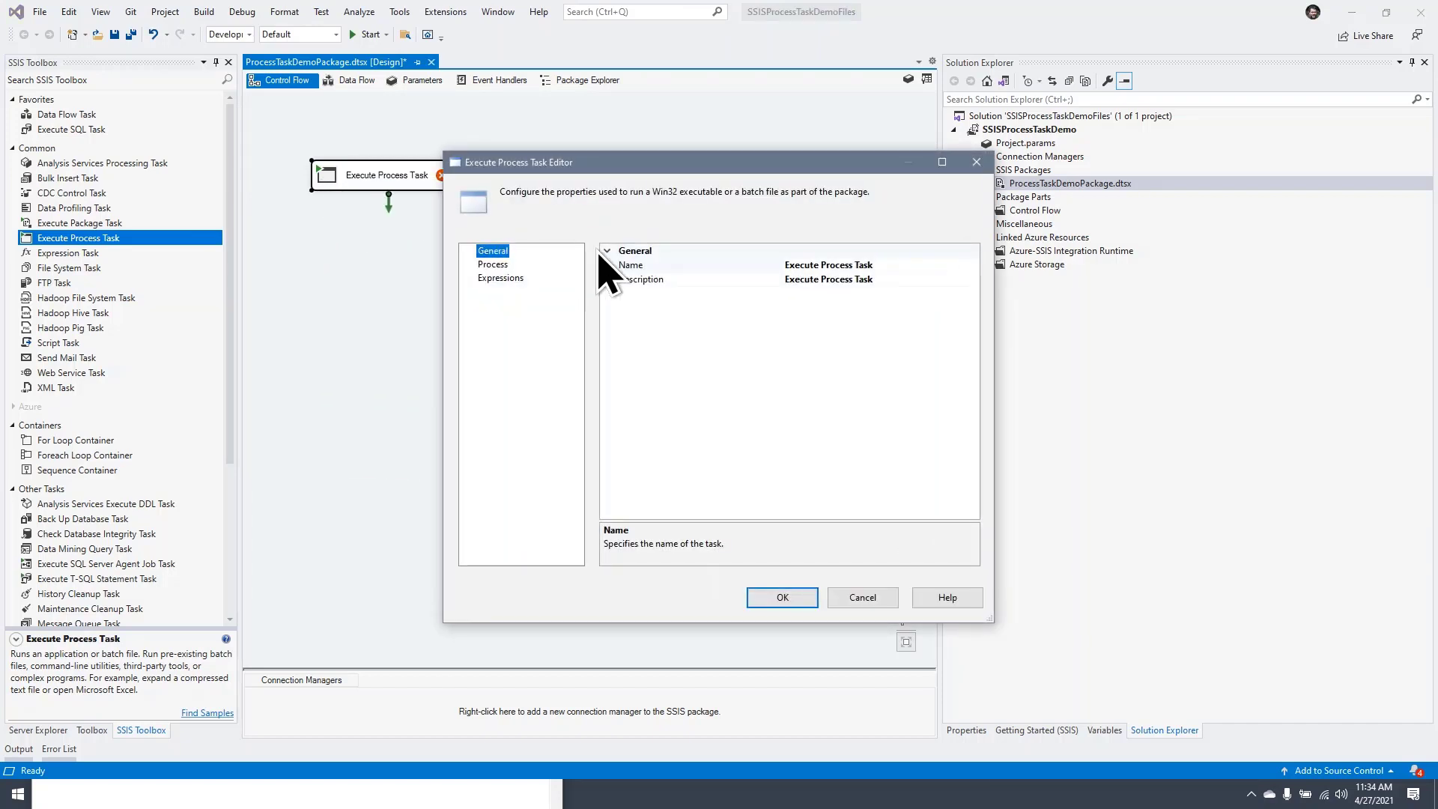
Set the process task's Executable to C:\Python39\pythonw.exe by browsing to the file.
click(496, 265)
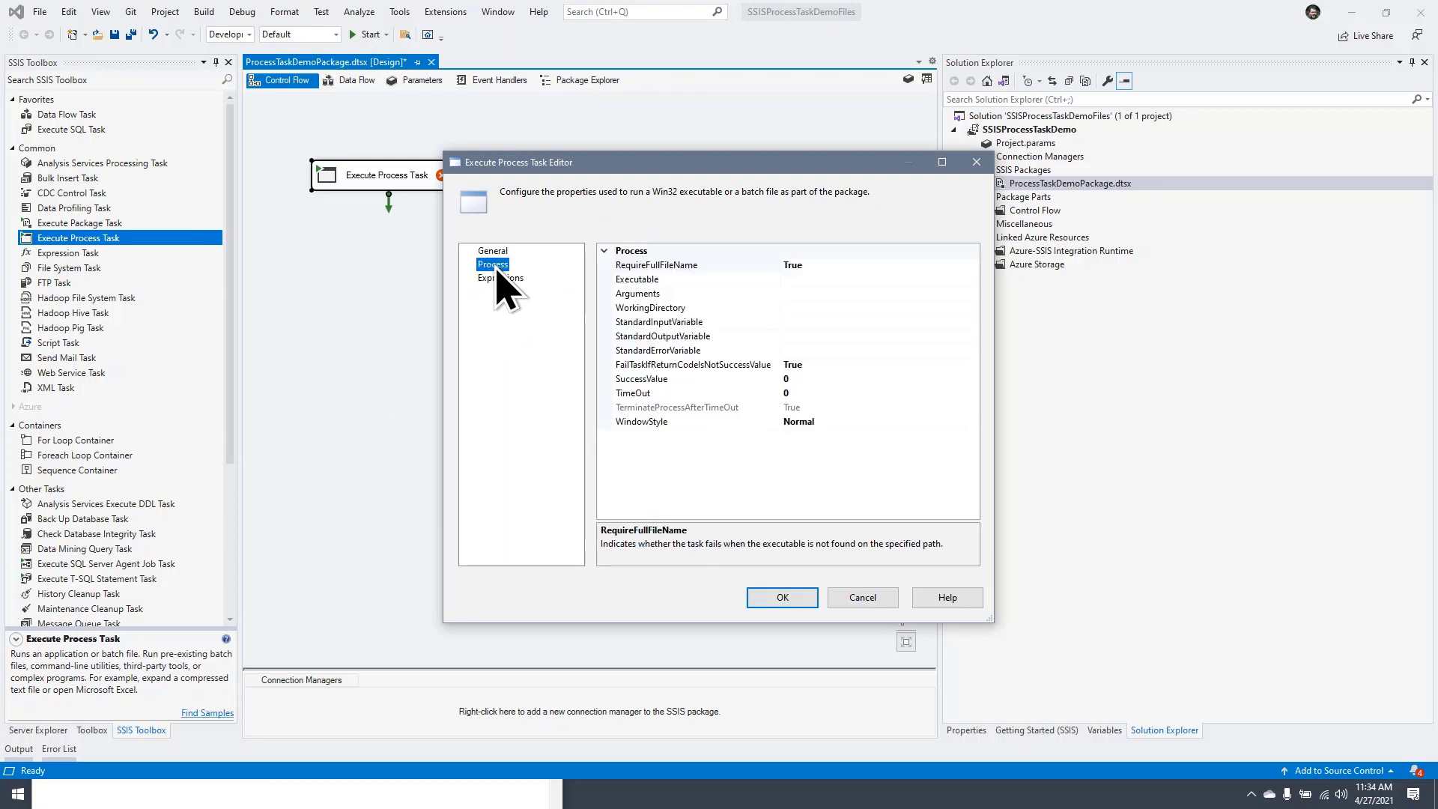
click(798, 280)
click(974, 280)
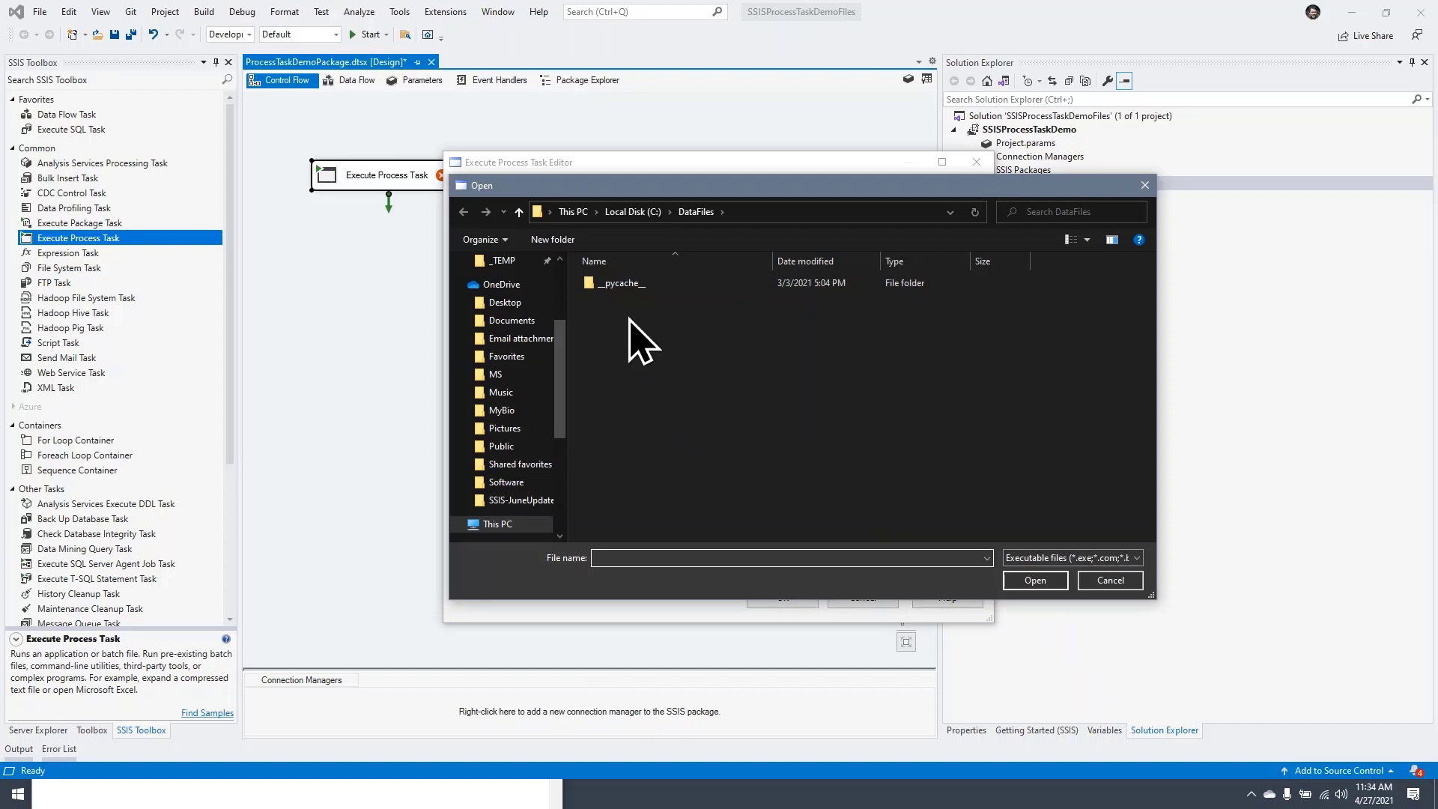
click(633, 212)
scroll(643, 530, down, 5)
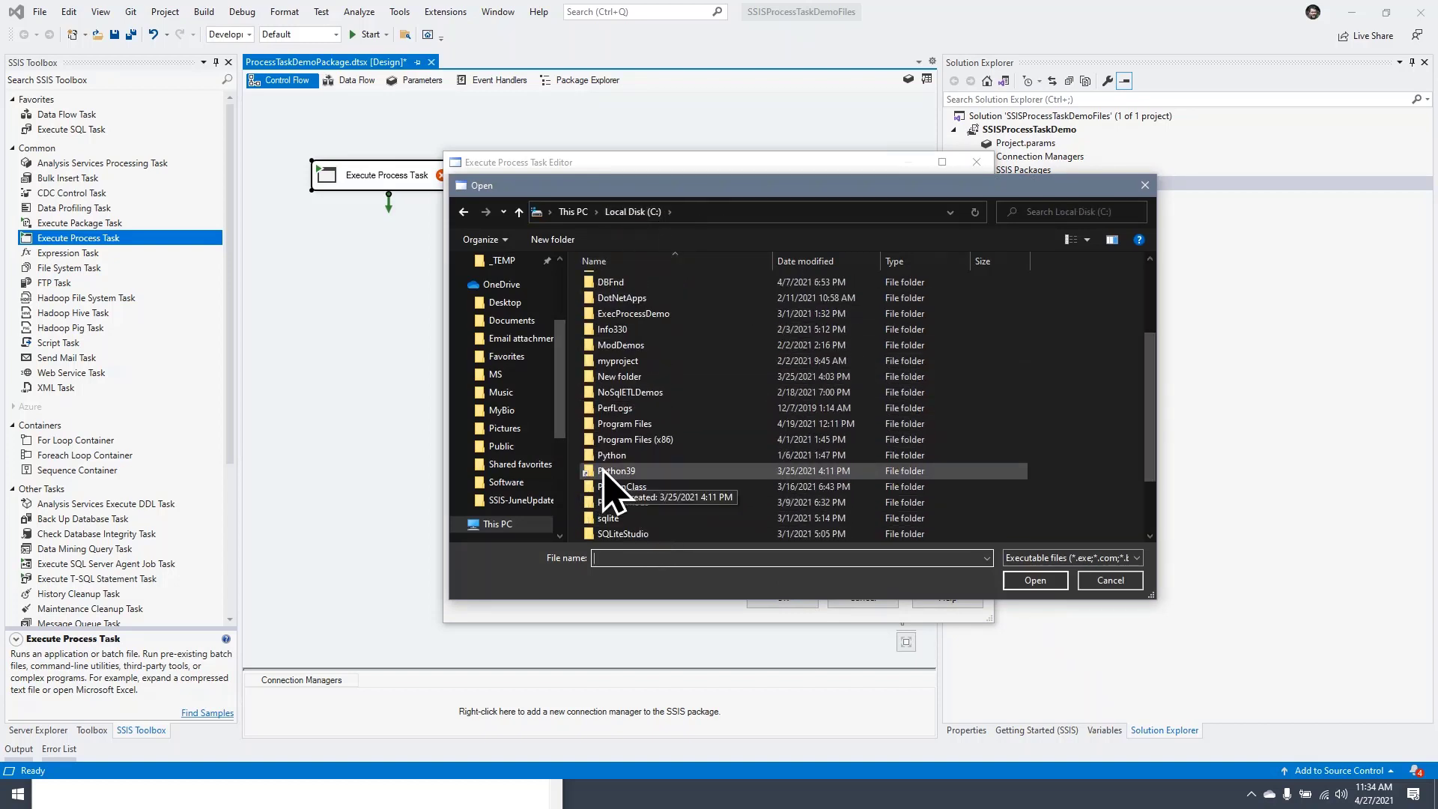
double_click(617, 391)
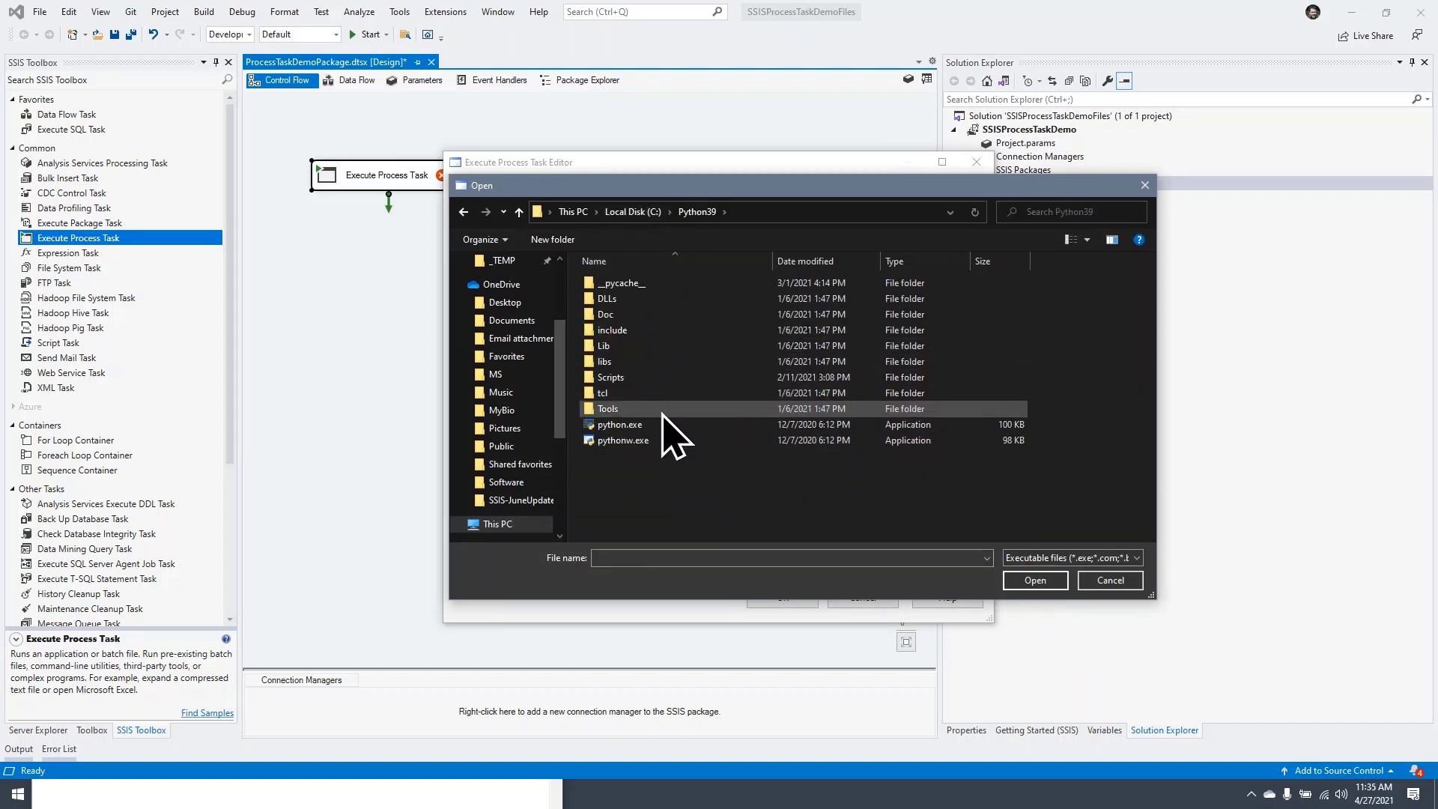
click(608, 445)
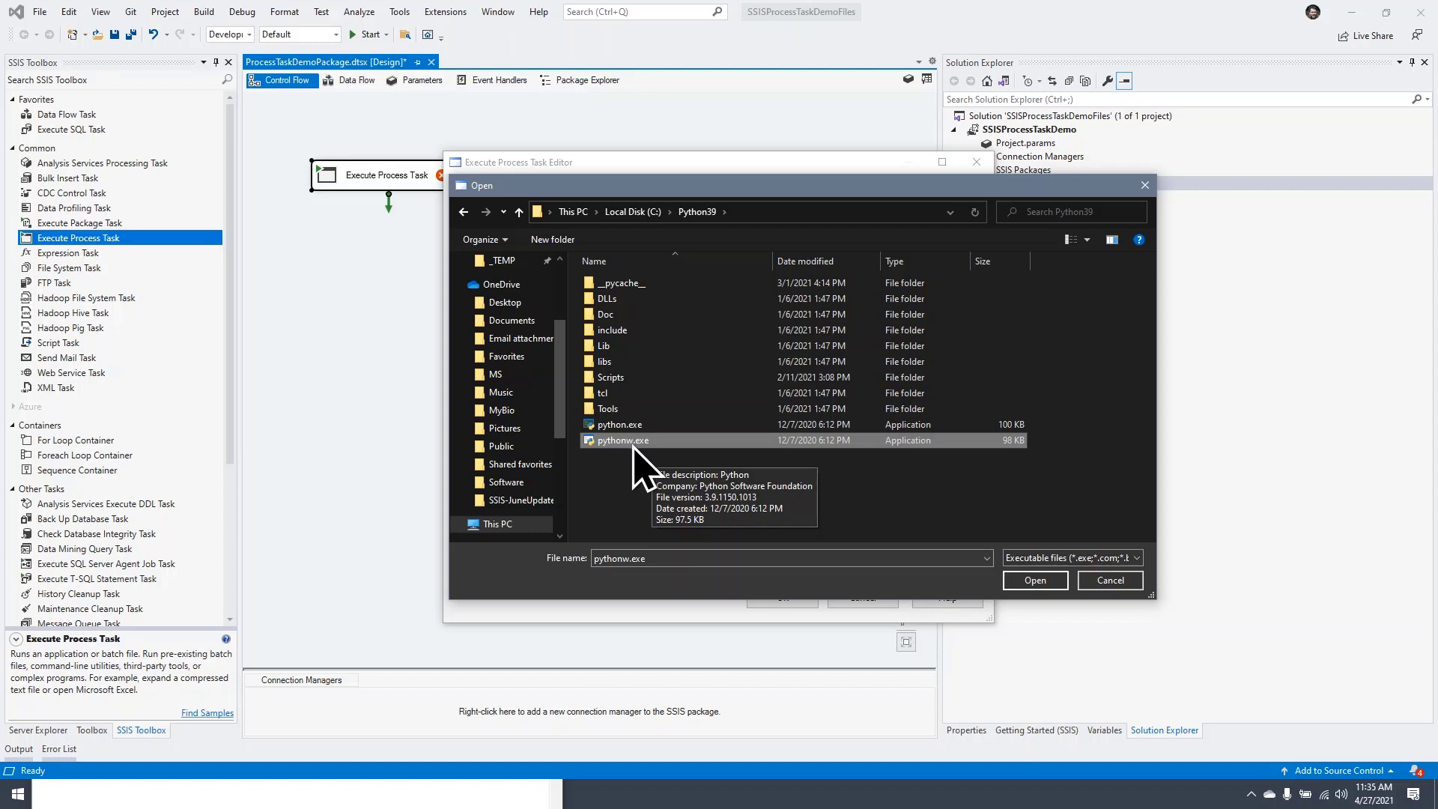
click(1032, 582)
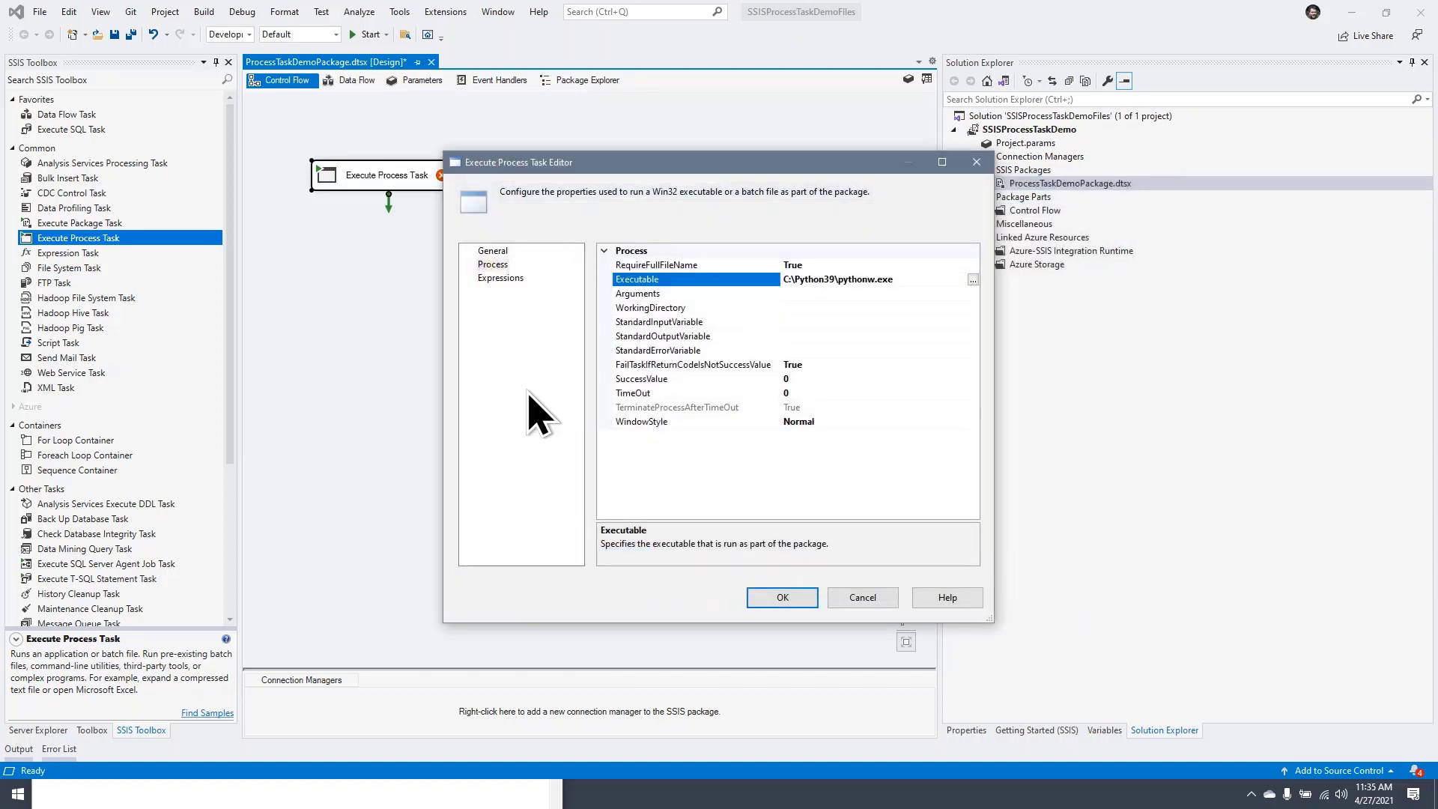
Switch to File Explorer and copy the full path of test.py in the DataToProcess folder, viewing the script's code along the way.
click(858, 294)
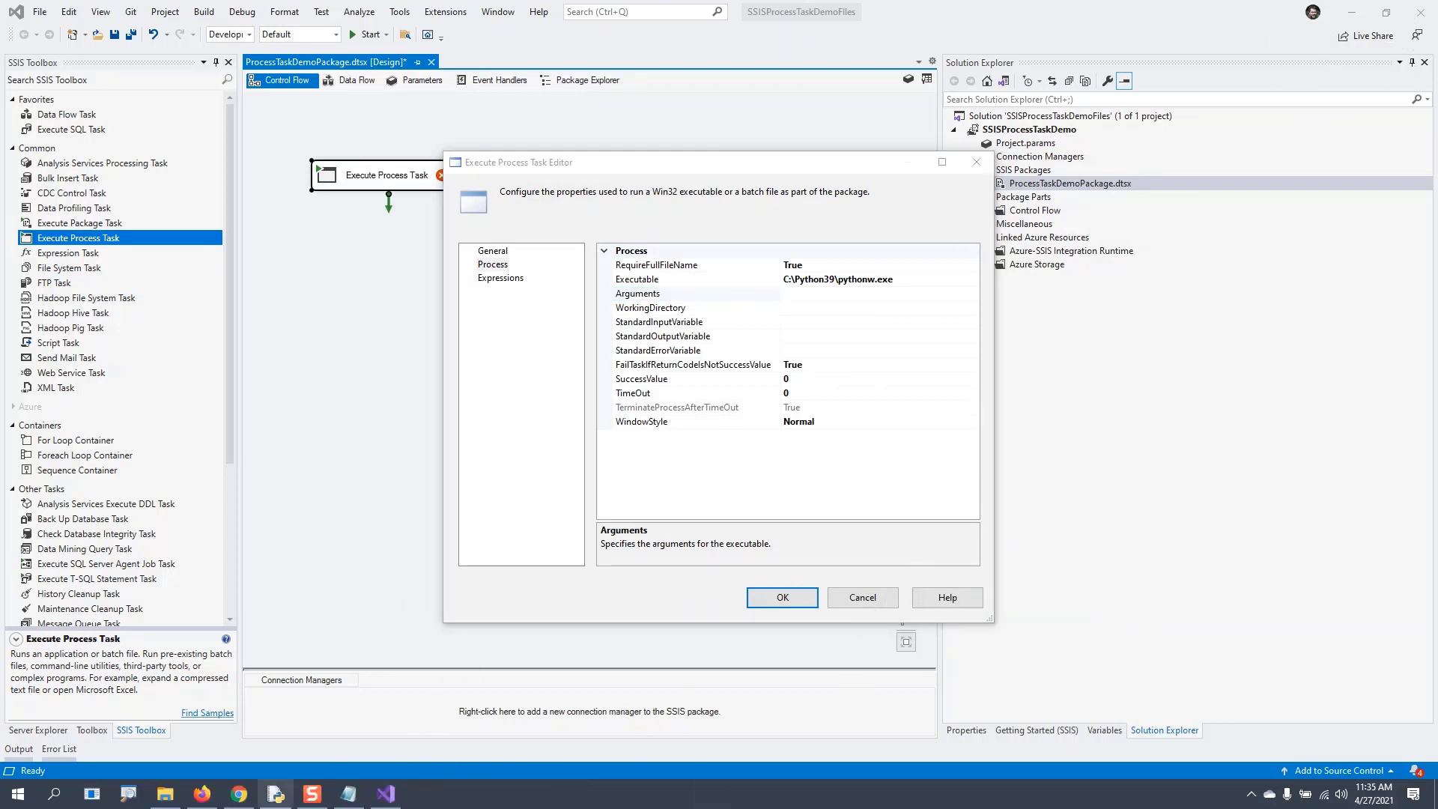
click(165, 794)
click(773, 237)
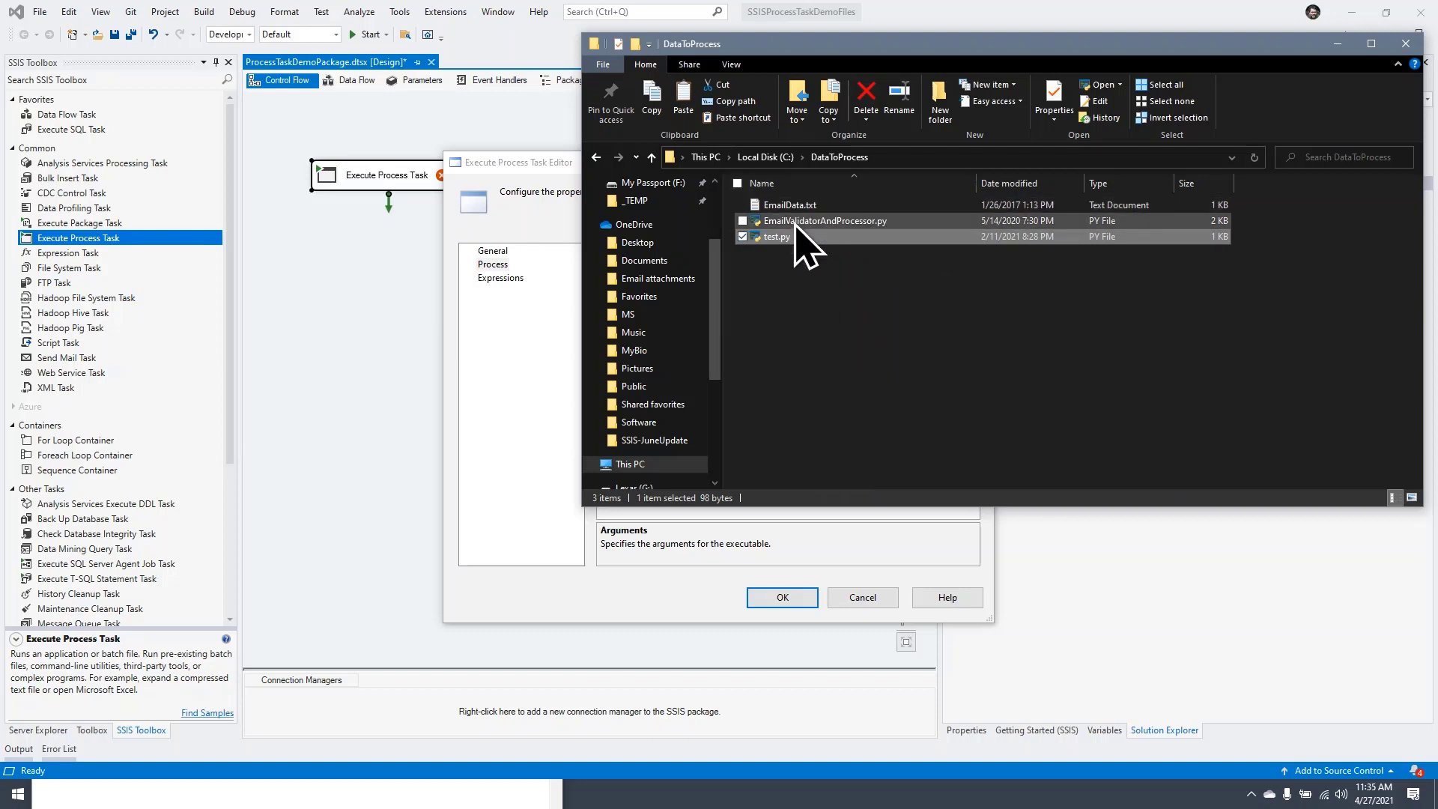
right_click(773, 238)
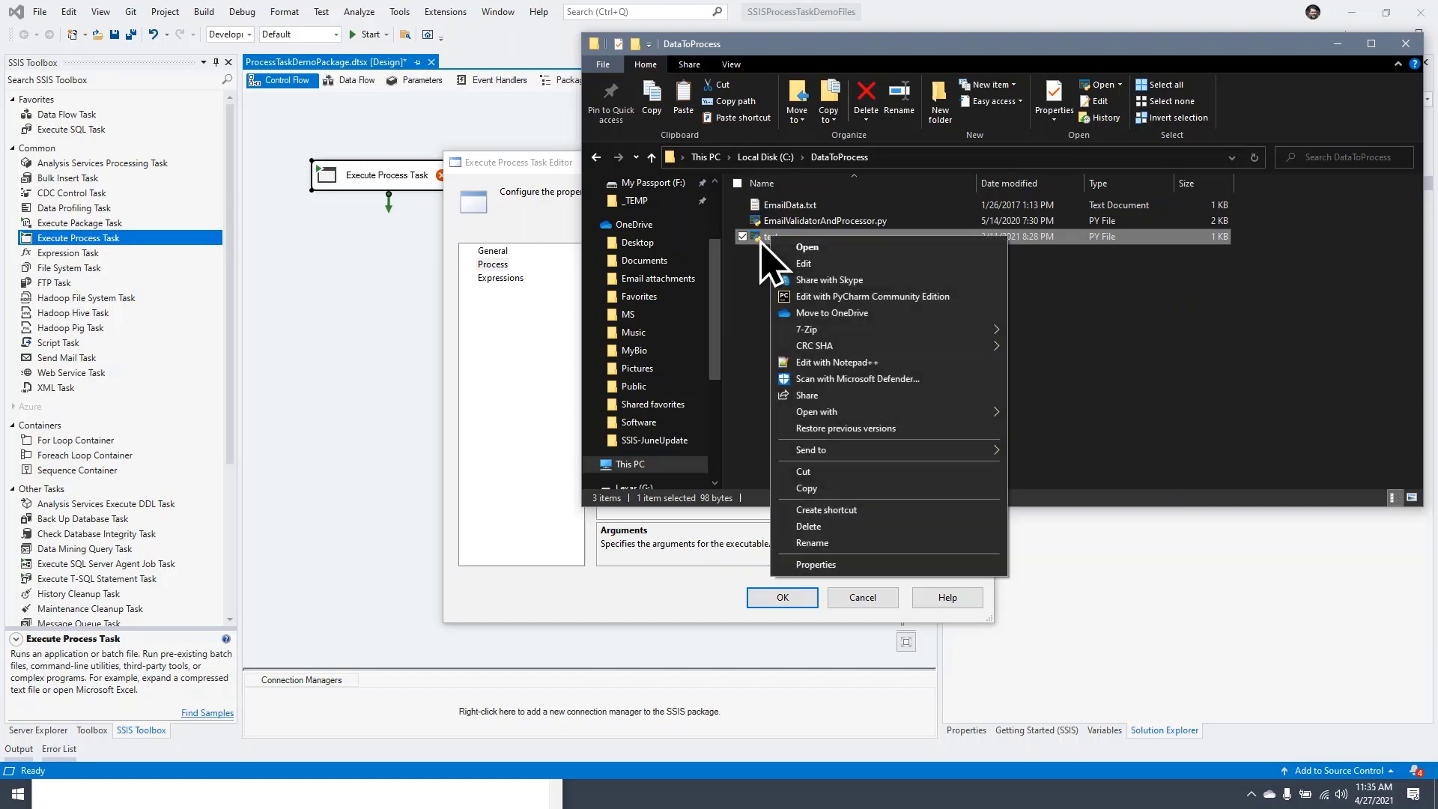
click(409, 787)
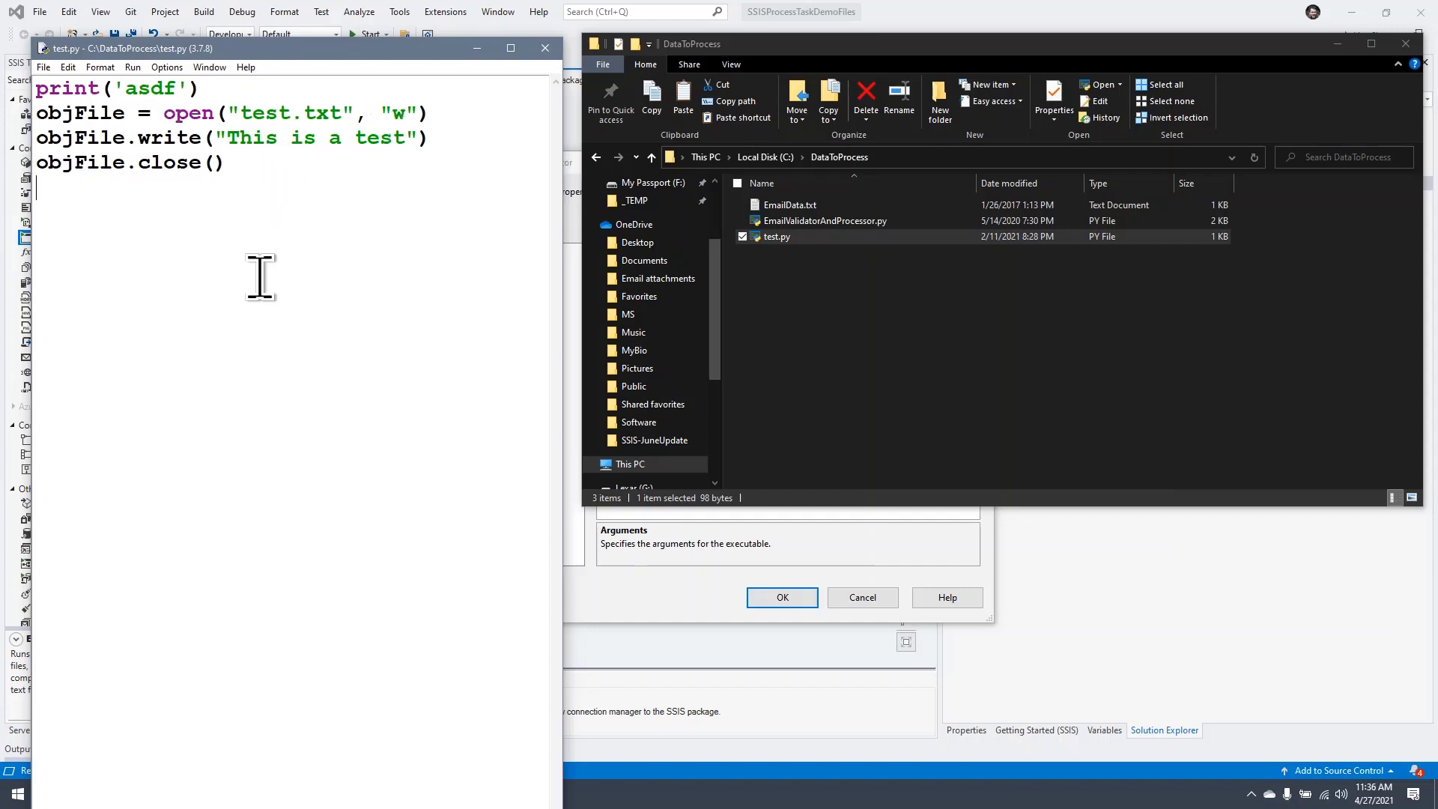
click(772, 236)
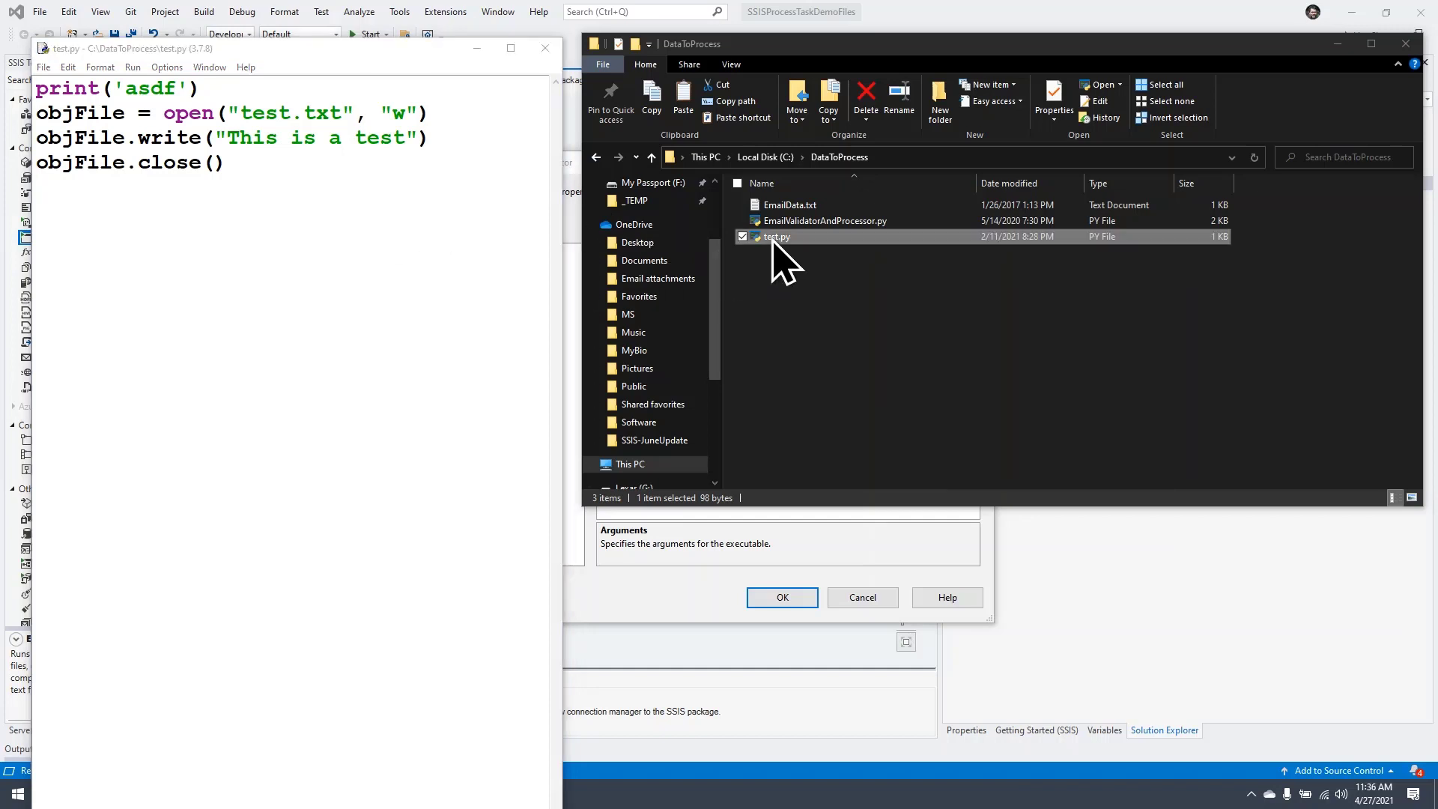
click(749, 101)
Back in the Execute Process Task Editor, set Arguments to the copied path "C:\DataToProcess\test.py".
click(841, 552)
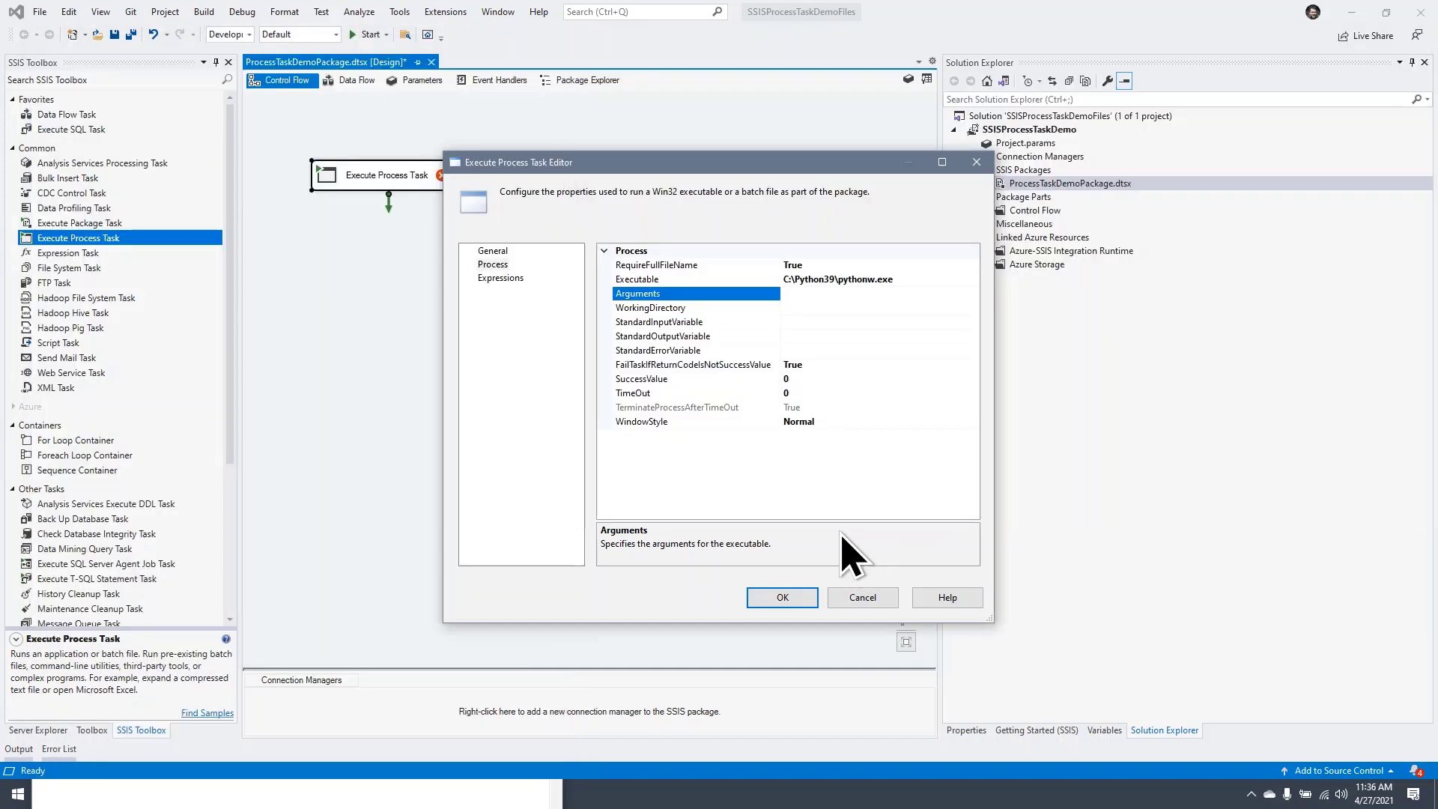
click(831, 293)
right_click(830, 292)
click(861, 356)
Set the WorkingDirectory to "C:\DataToProcess" by pasting the script path and removing the file name.
click(835, 308)
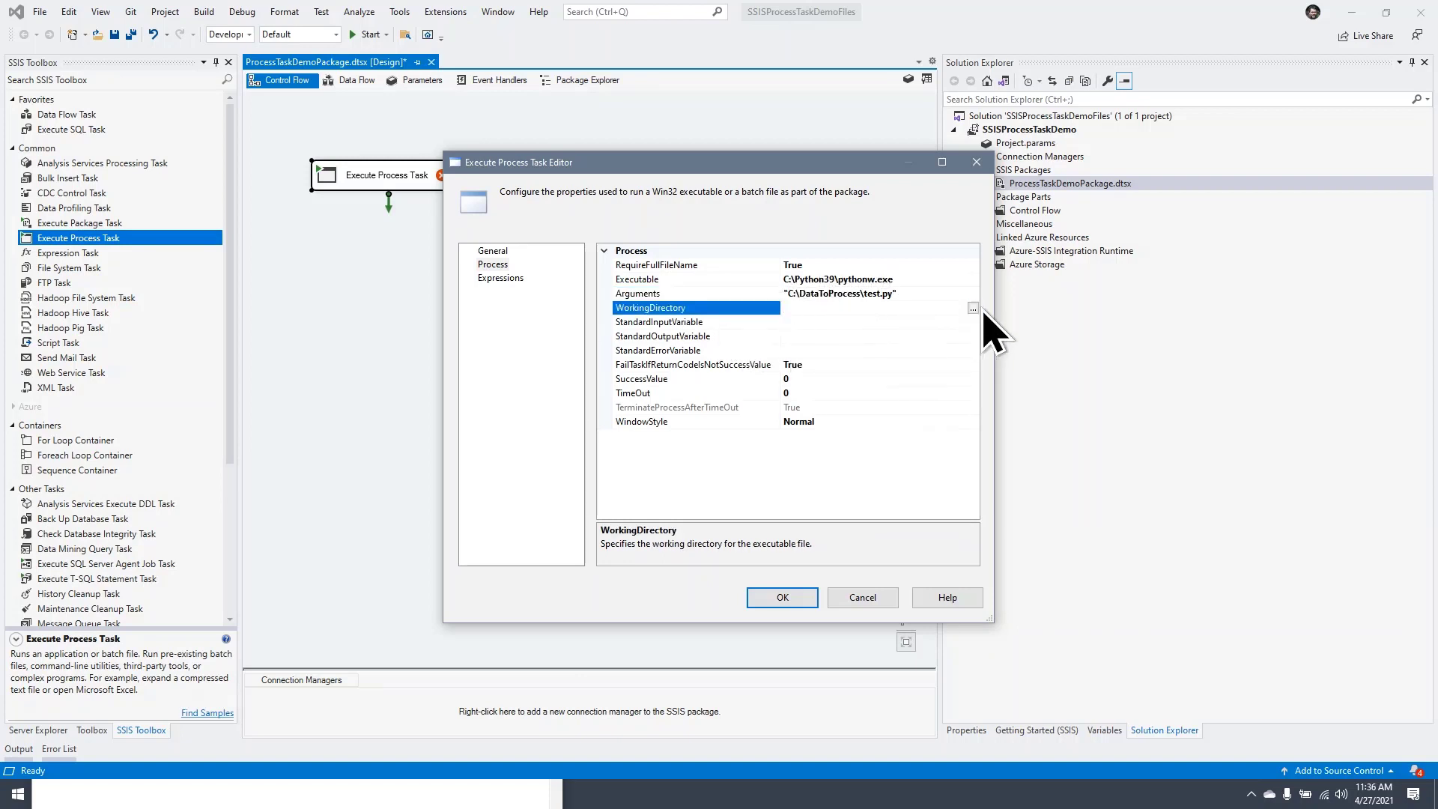
right_click(839, 311)
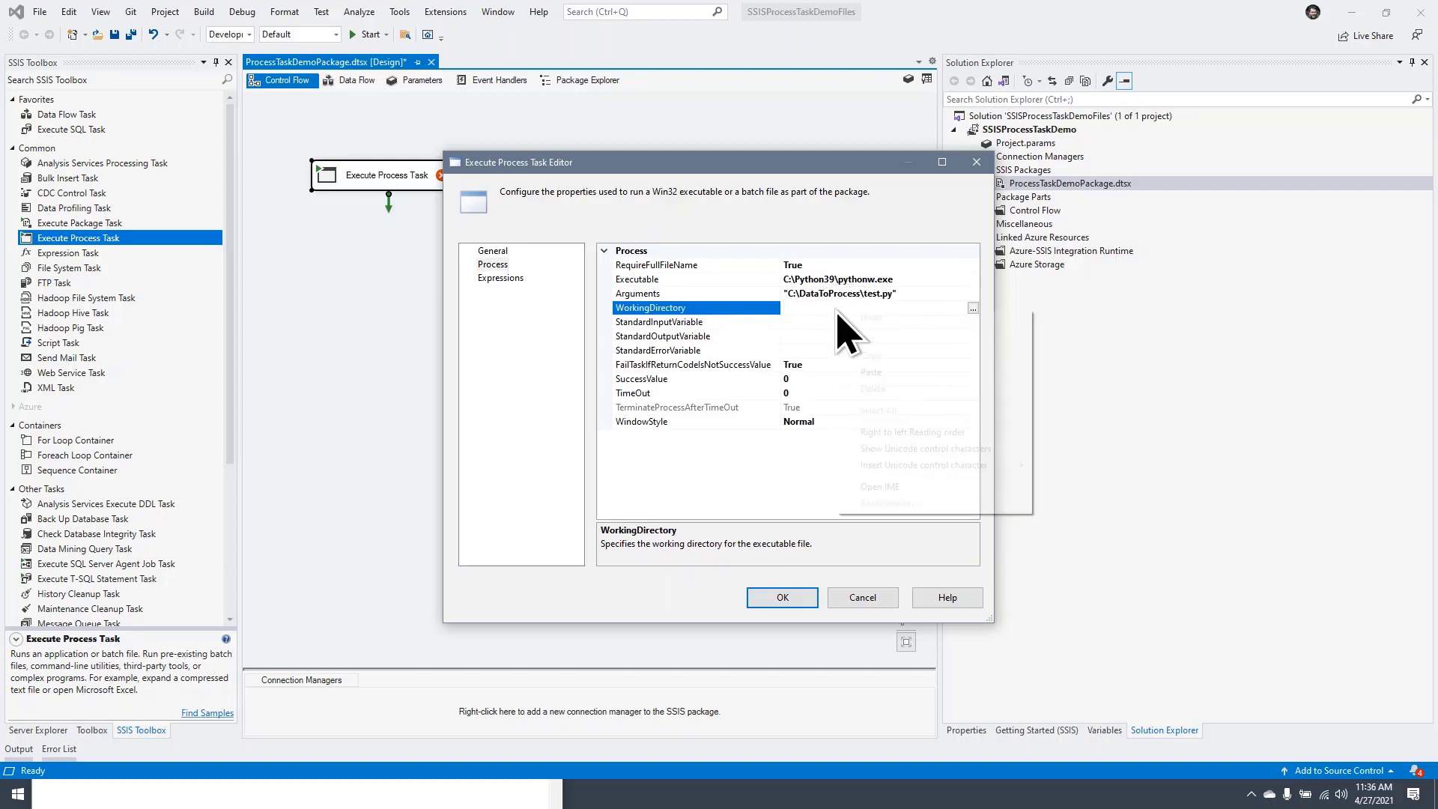
click(862, 371)
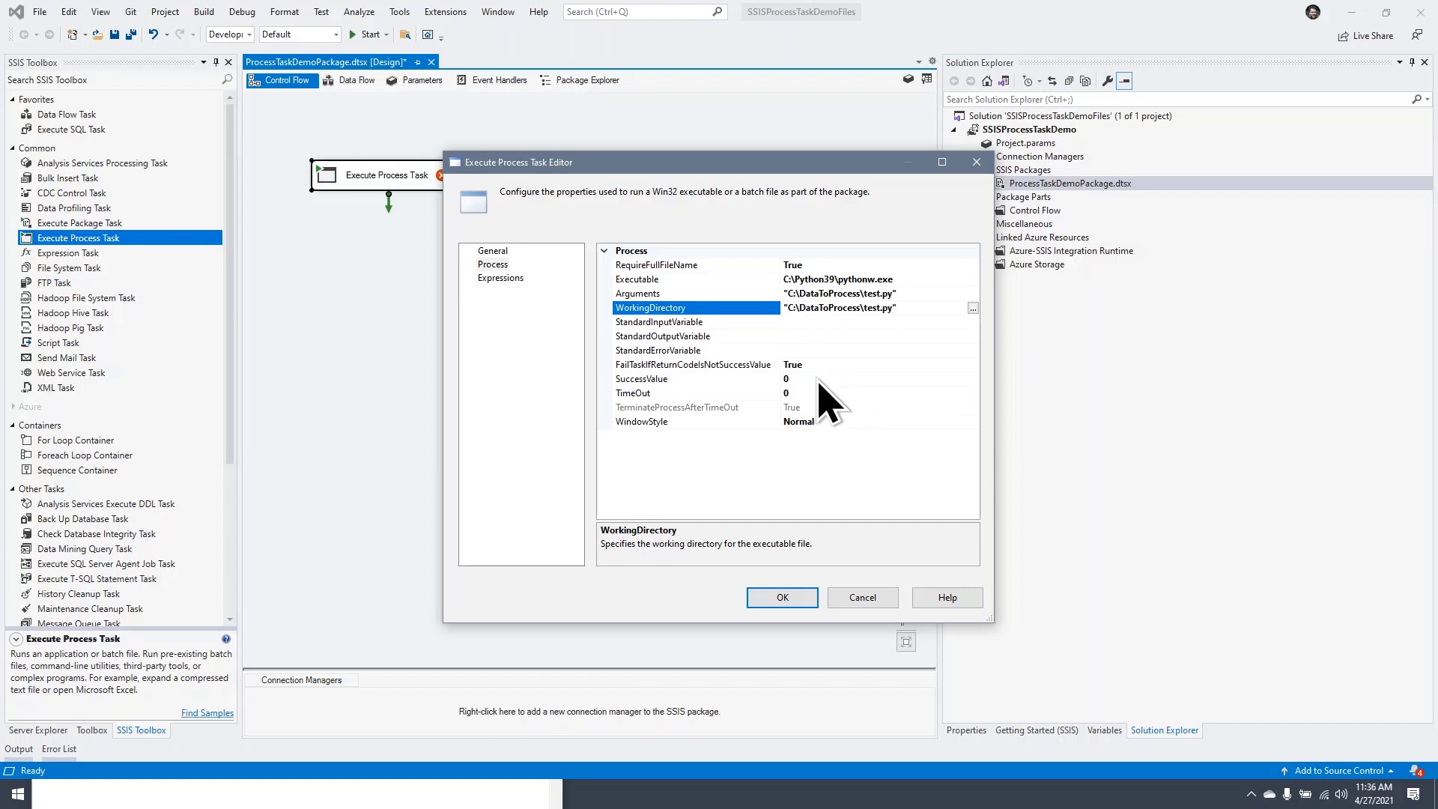
key(Delete)
click(860, 308)
key(Delete)
key(Delete)
key(Delete)
click(871, 337)
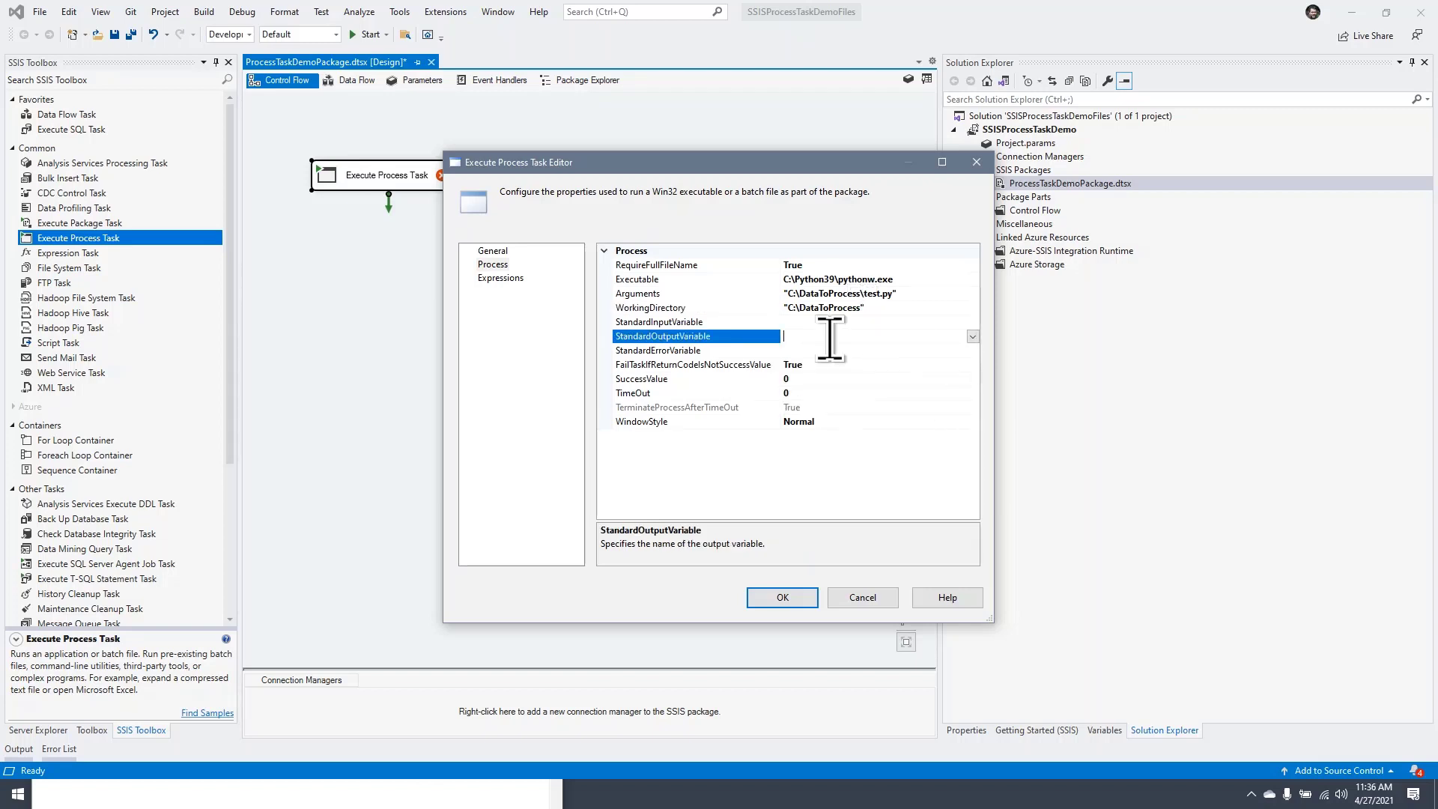
Apply the process settings and check the error marker on the Execute Process Task in the control flow.
click(839, 308)
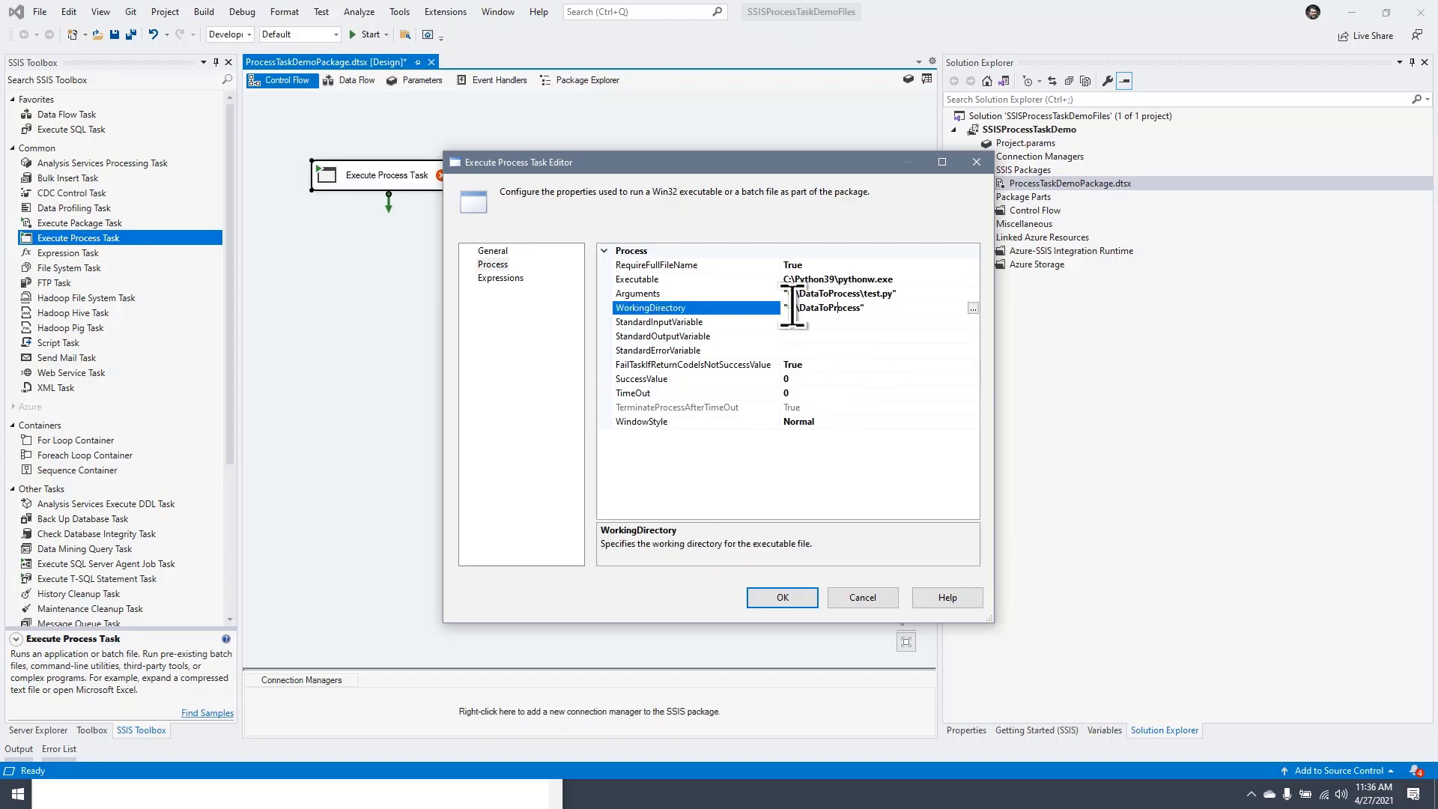
click(779, 598)
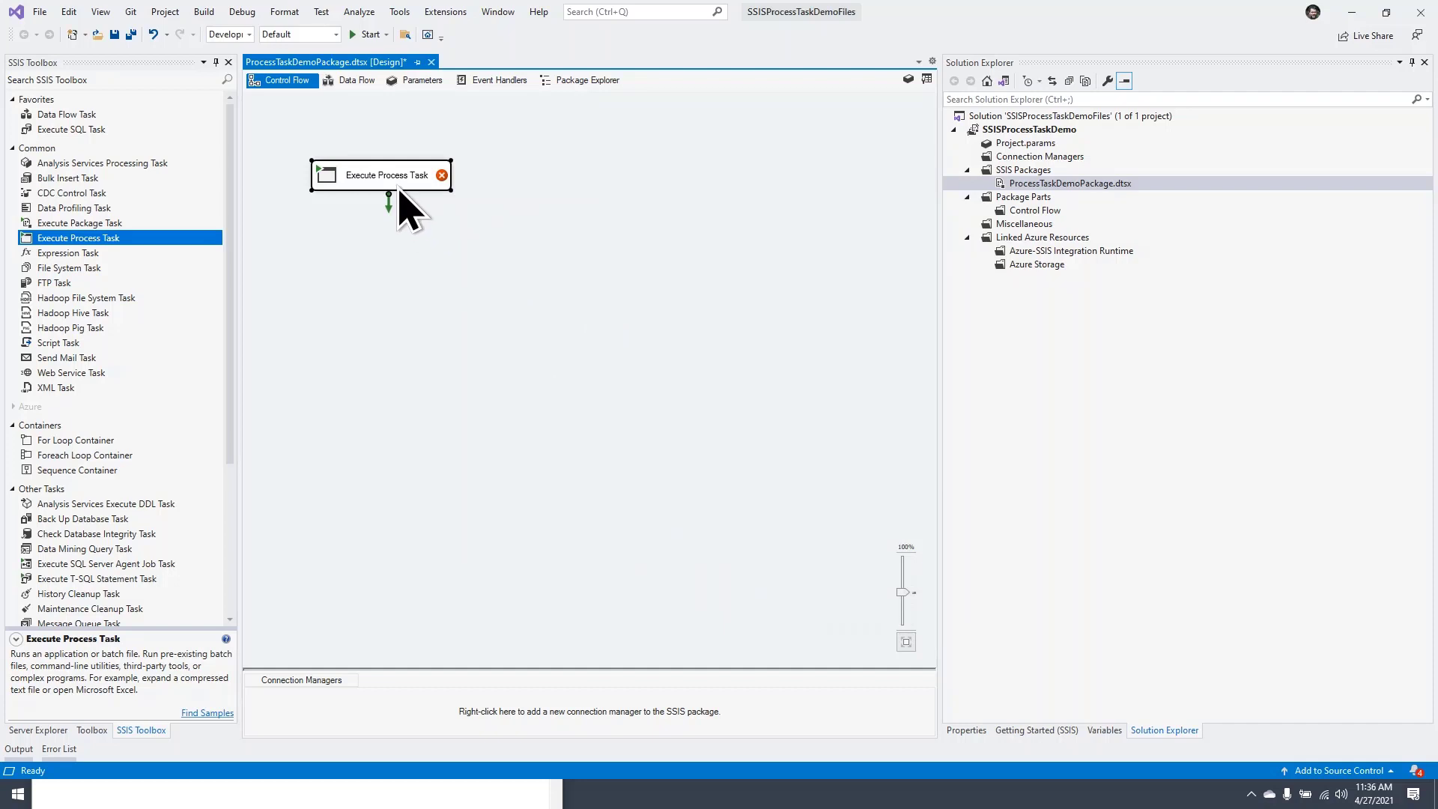
click(379, 187)
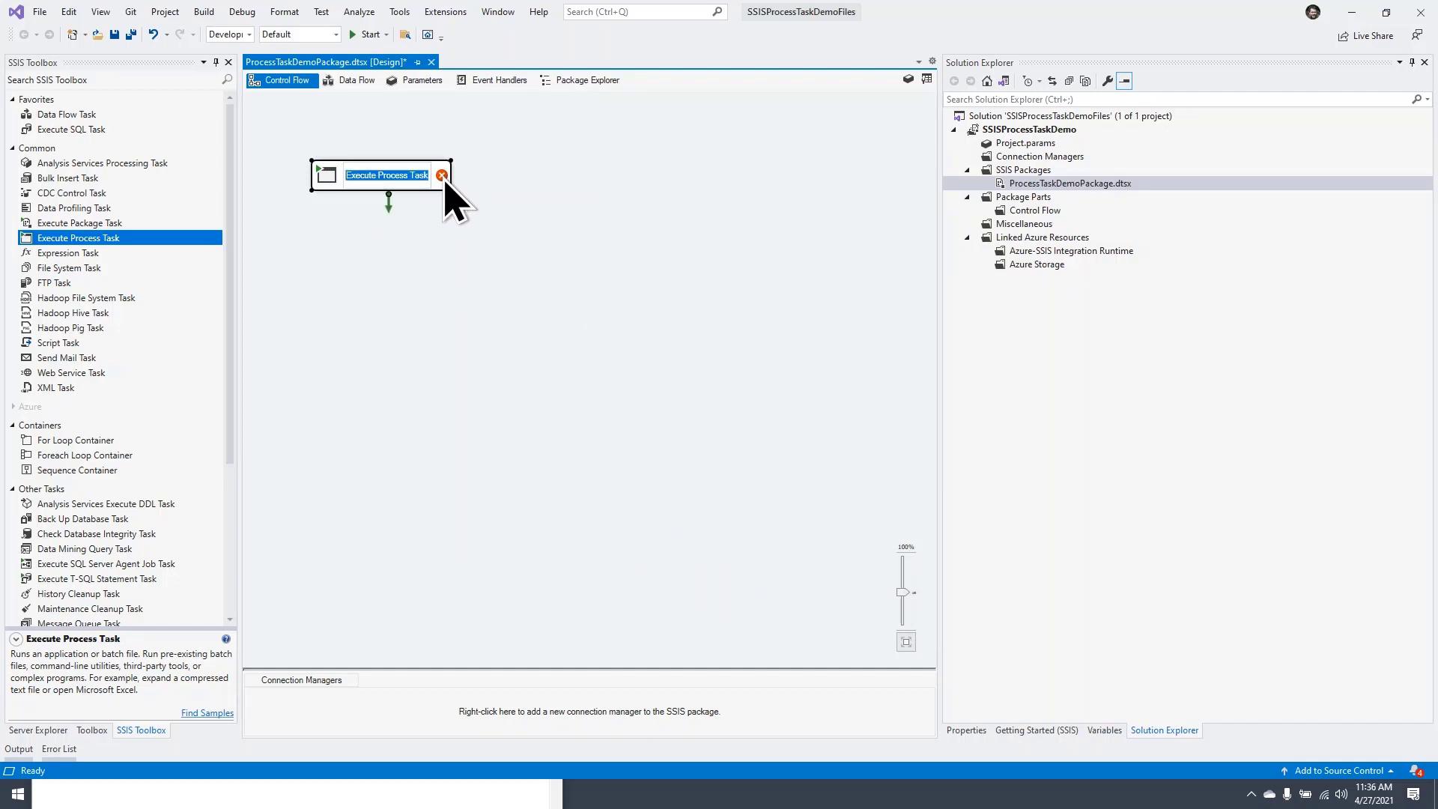
mouse_move(444, 182)
click(395, 175)
Remove the quotation marks from the task's Arguments and WorkingDirectory, leaving C:\DataToProcess\test.py and C:\DataToProcess, and apply the settings.
double_click(331, 187)
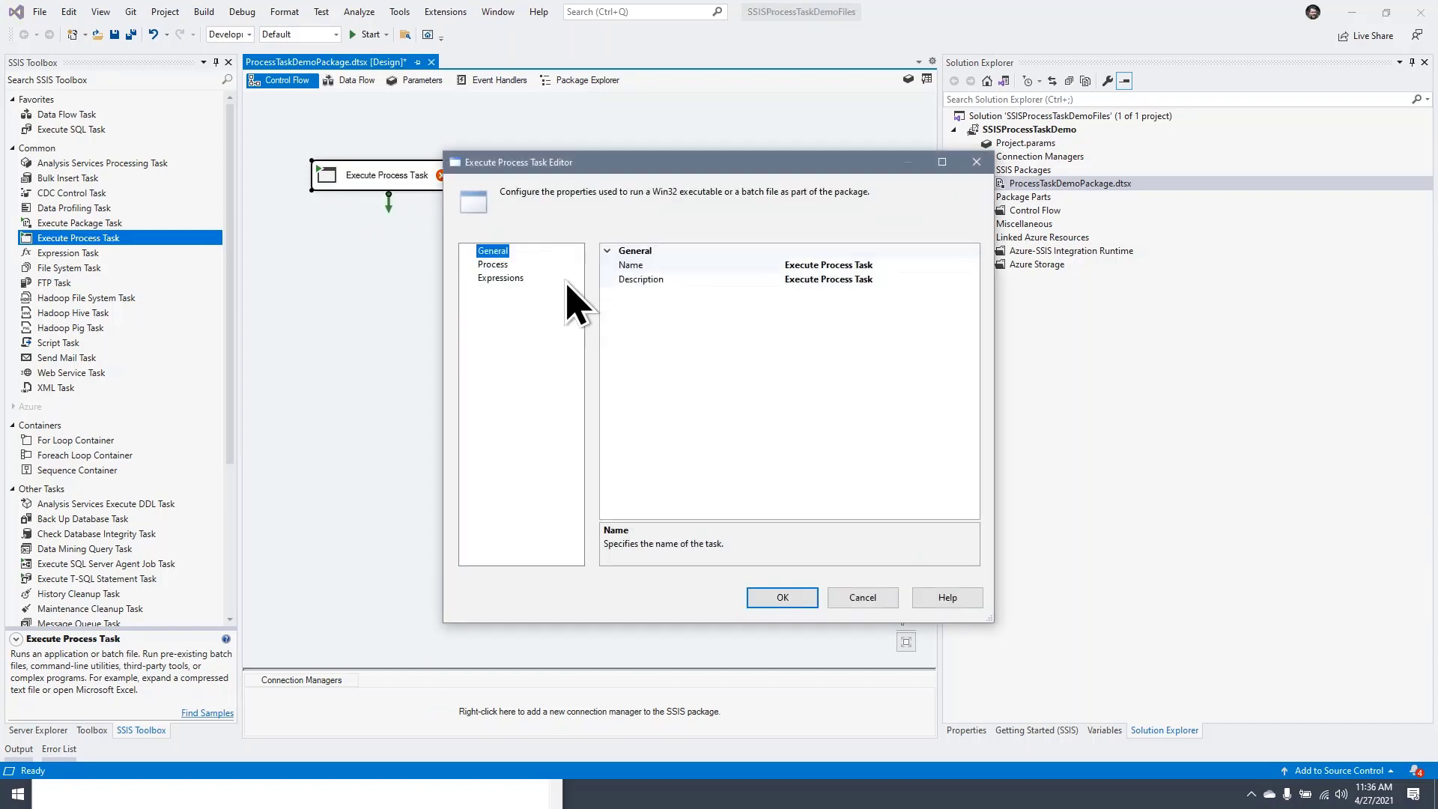
click(493, 265)
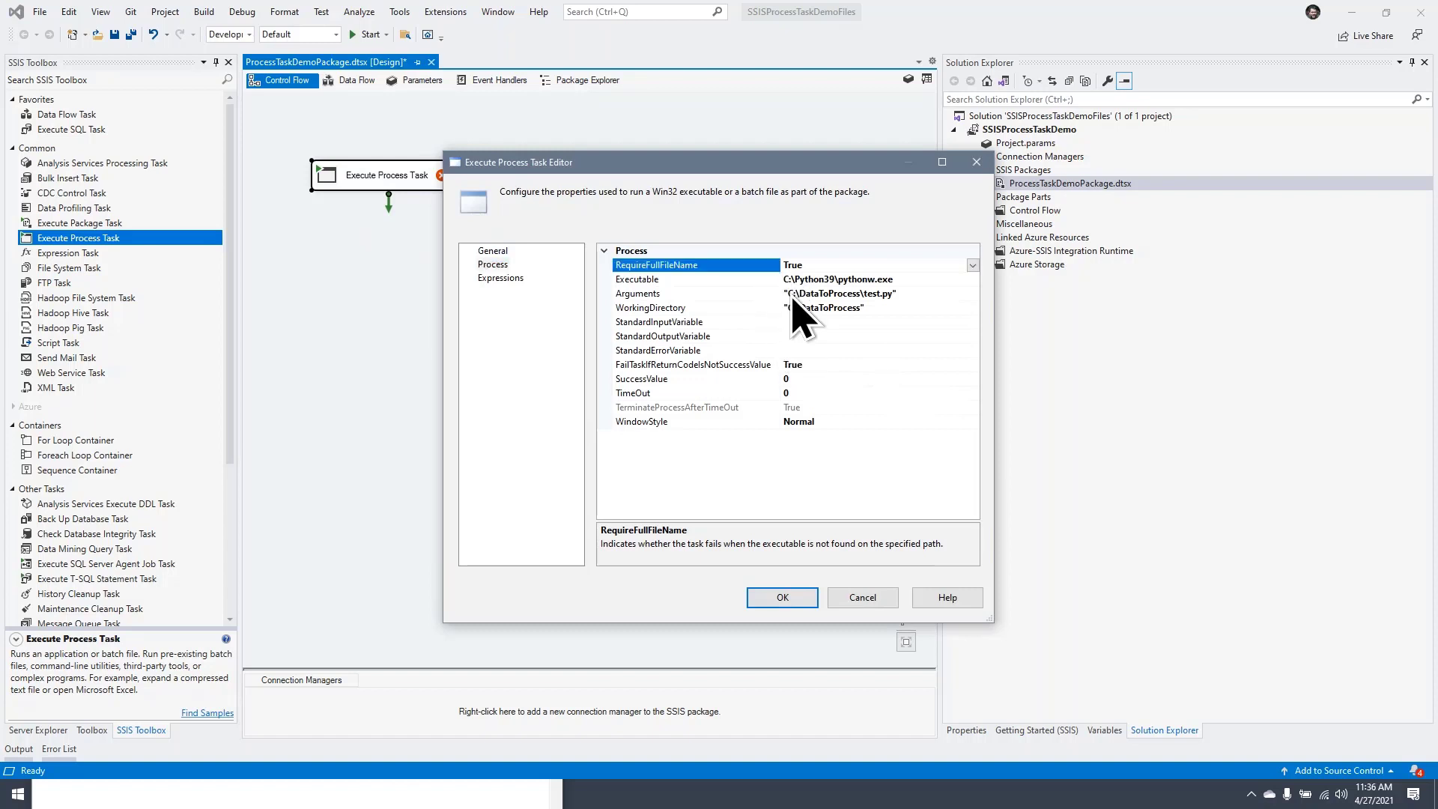
click(782, 294)
key(Delete)
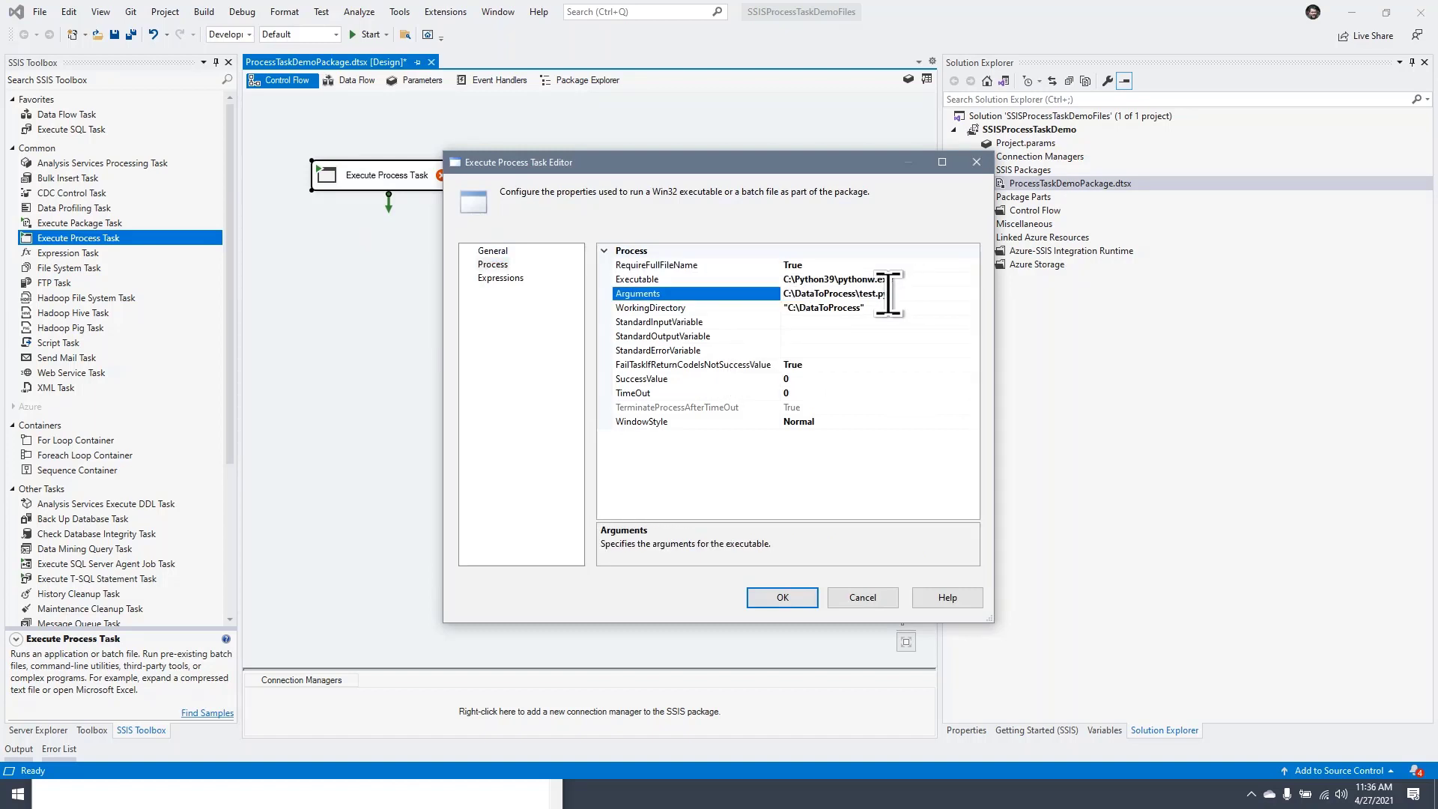
click(887, 293)
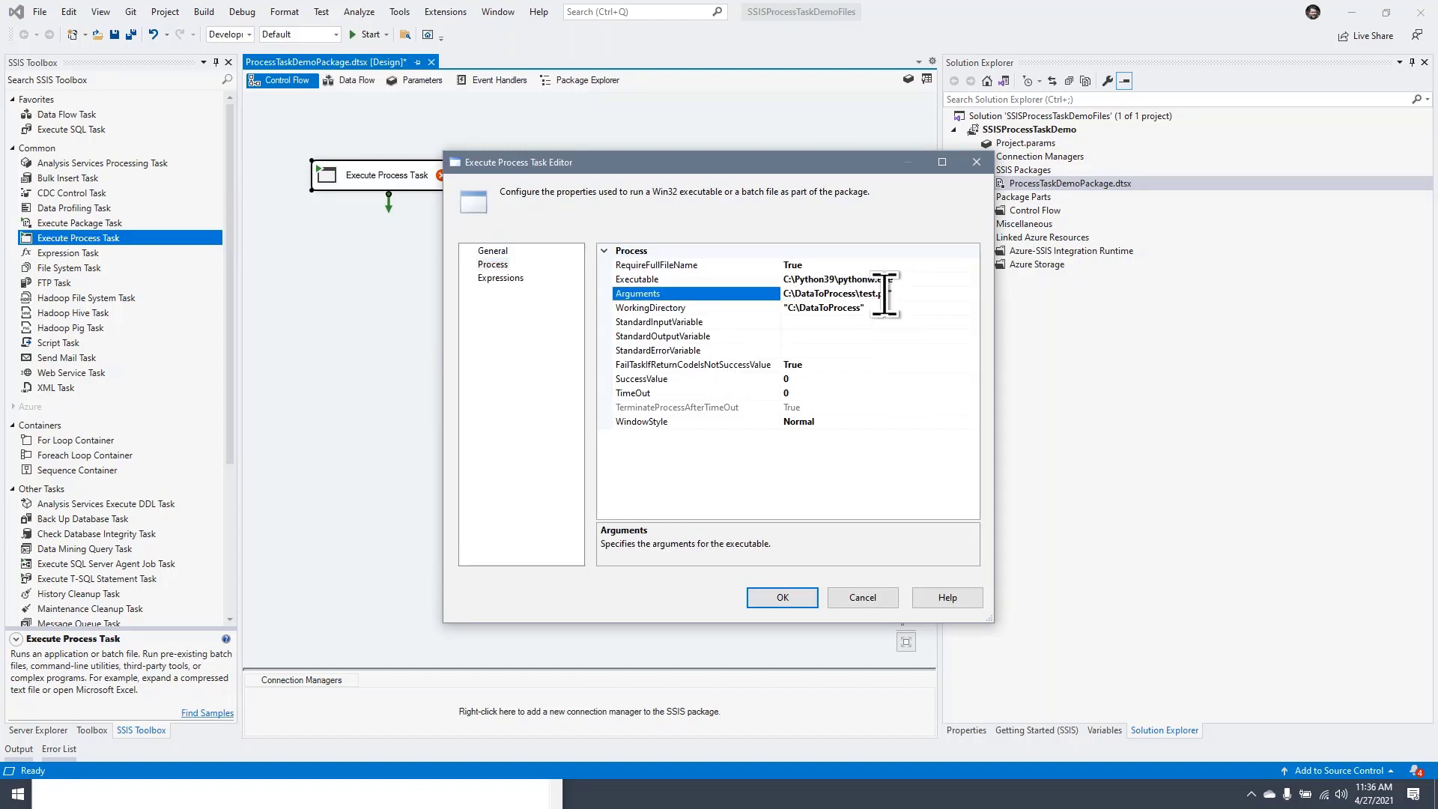
click(785, 307)
key(Delete)
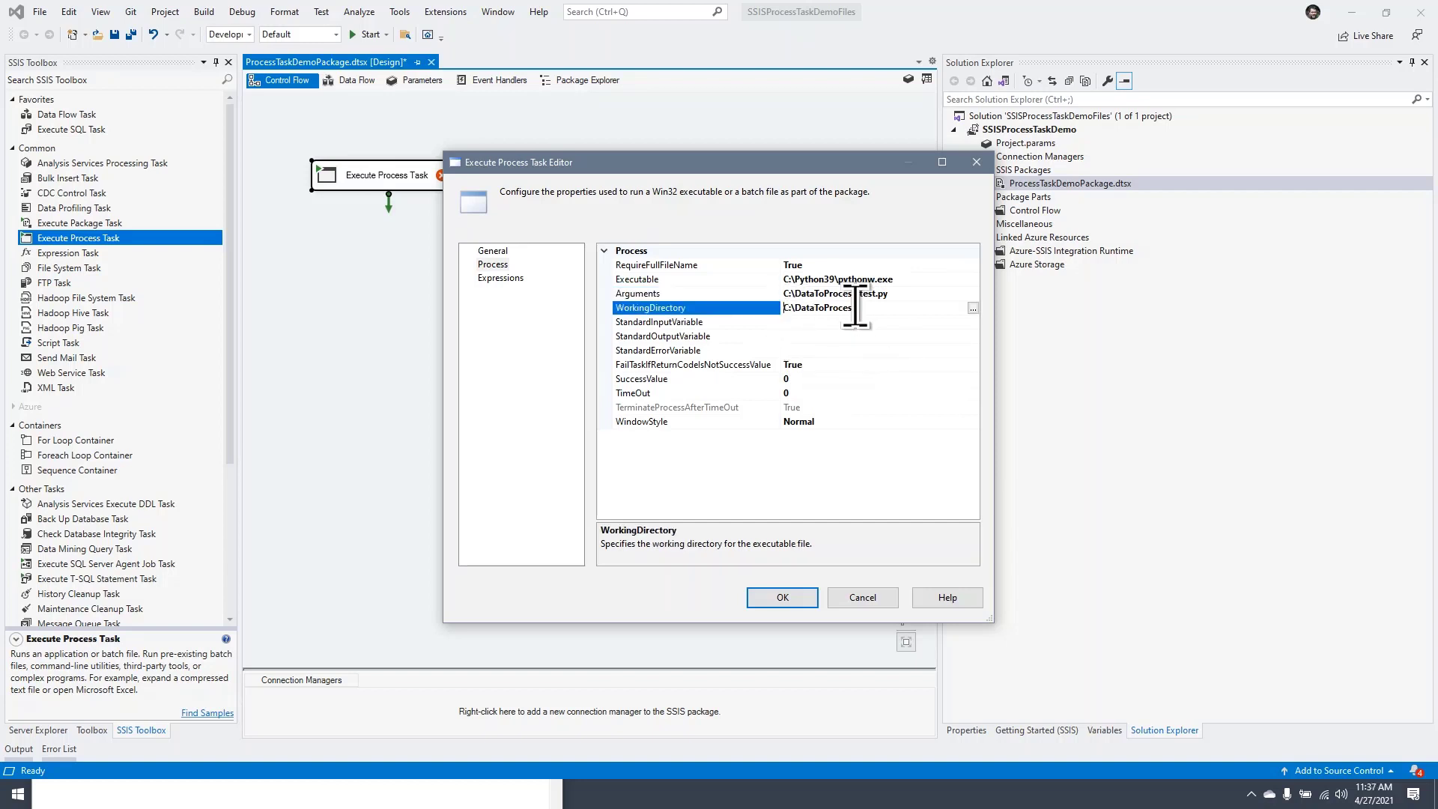
click(780, 597)
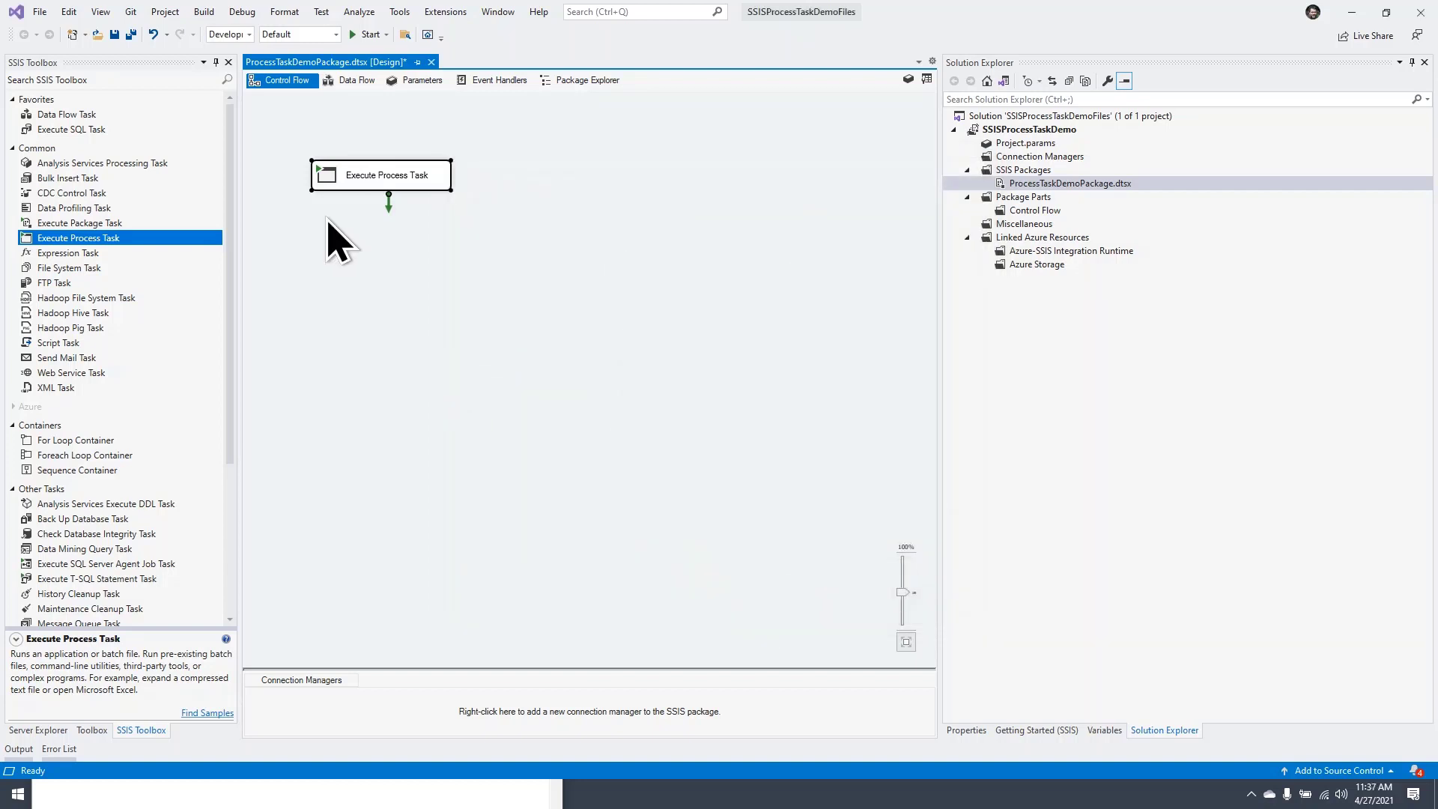
Execute the process task and open test.txt from the DataToProcess folder to compare its text with the script's code.
right_click(403, 197)
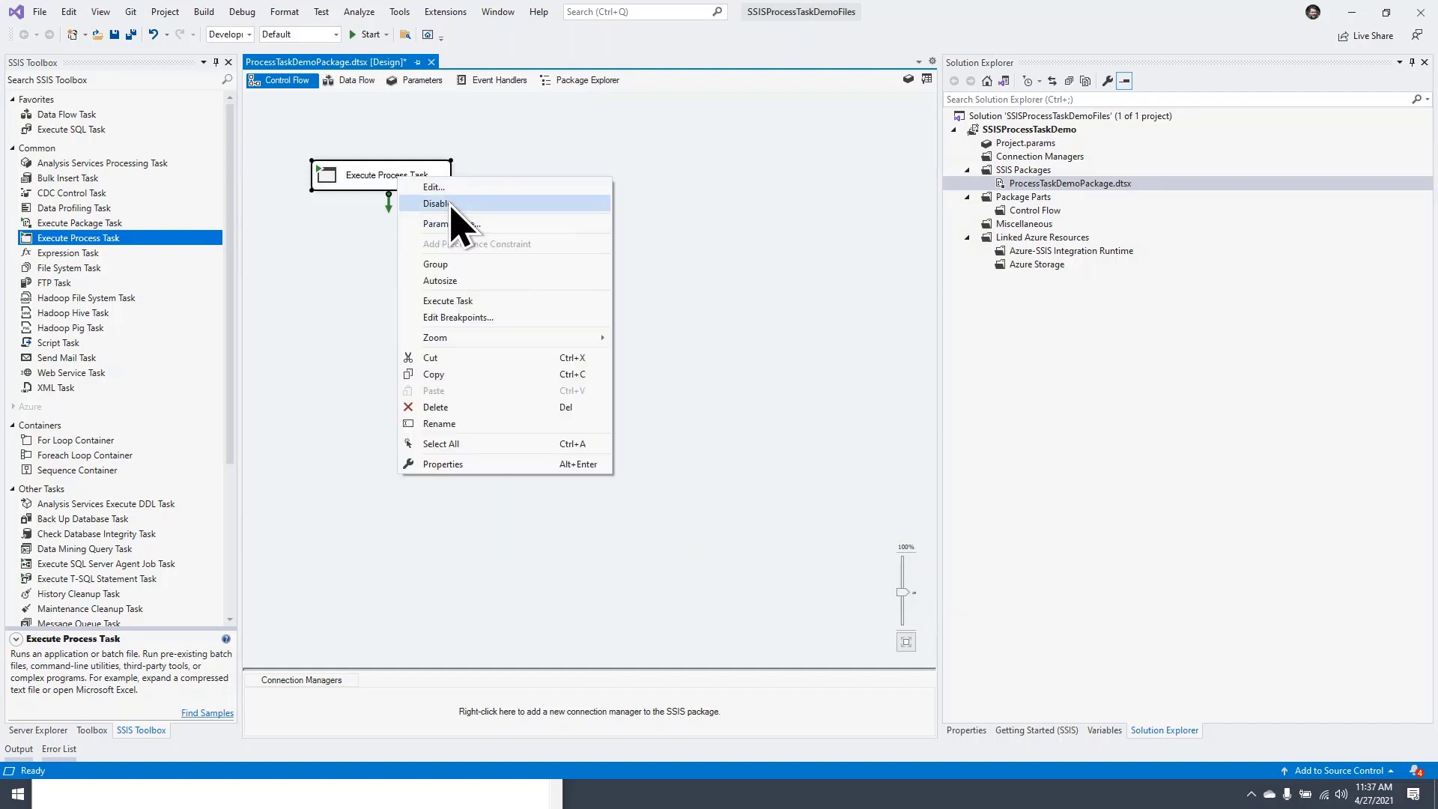
click(449, 301)
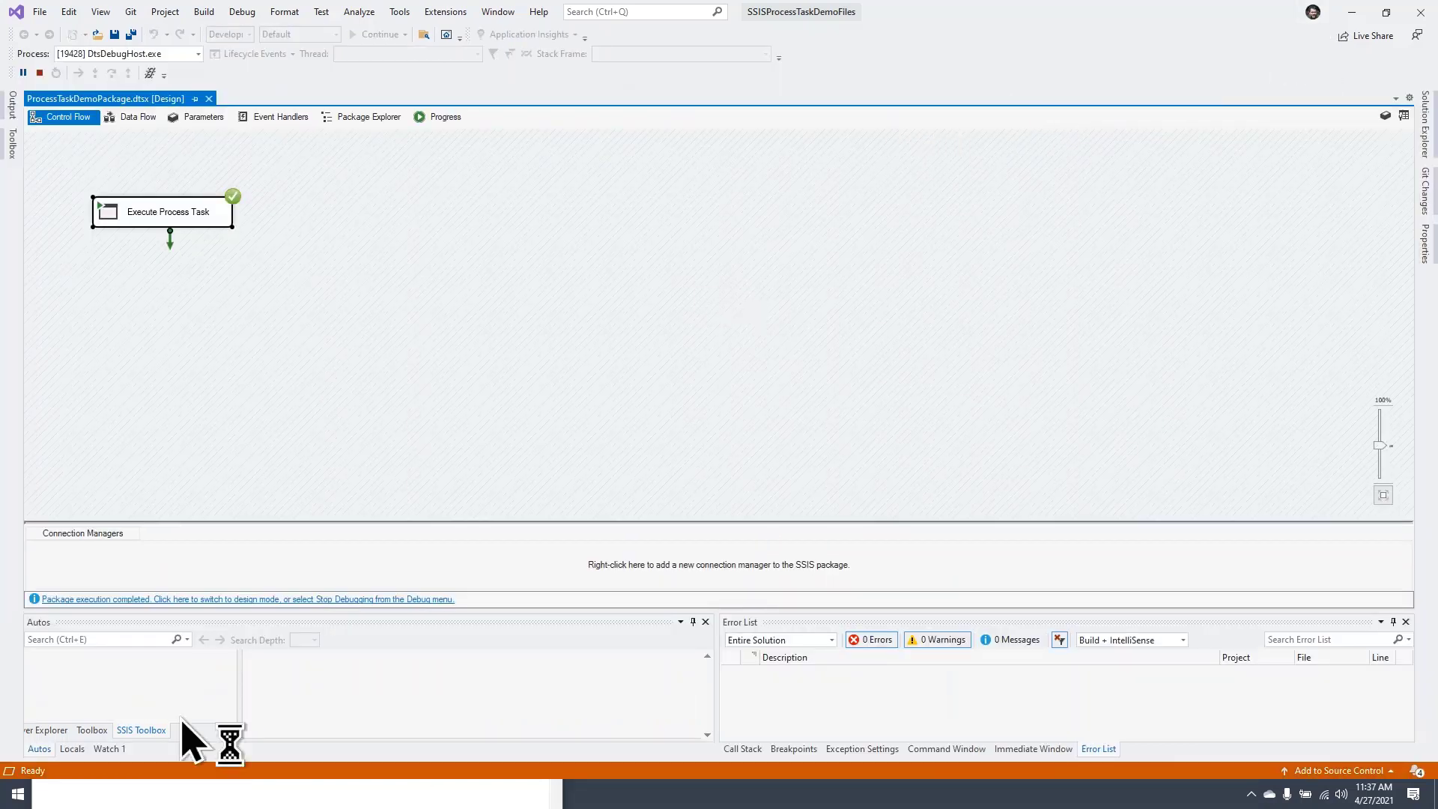
click(153, 791)
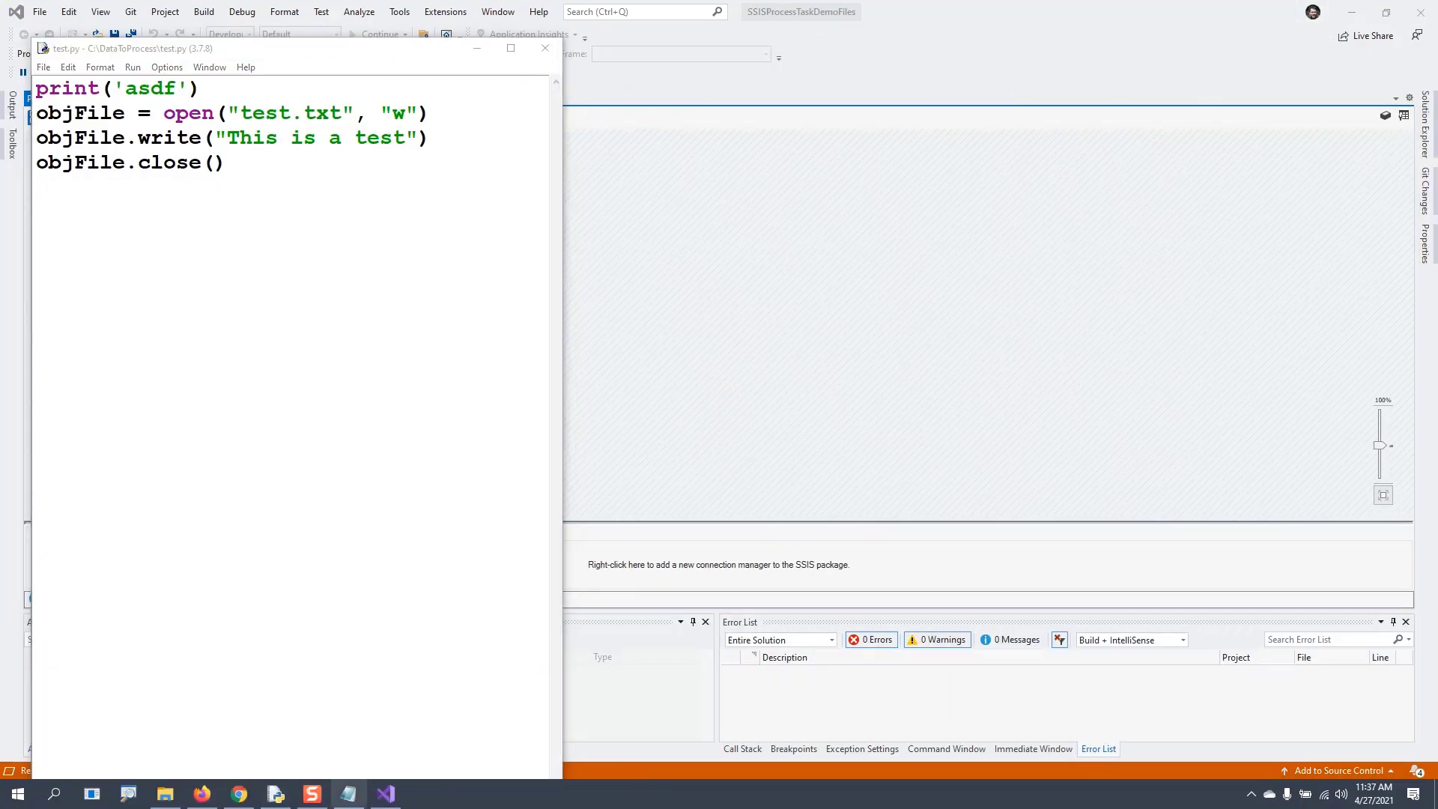
click(165, 794)
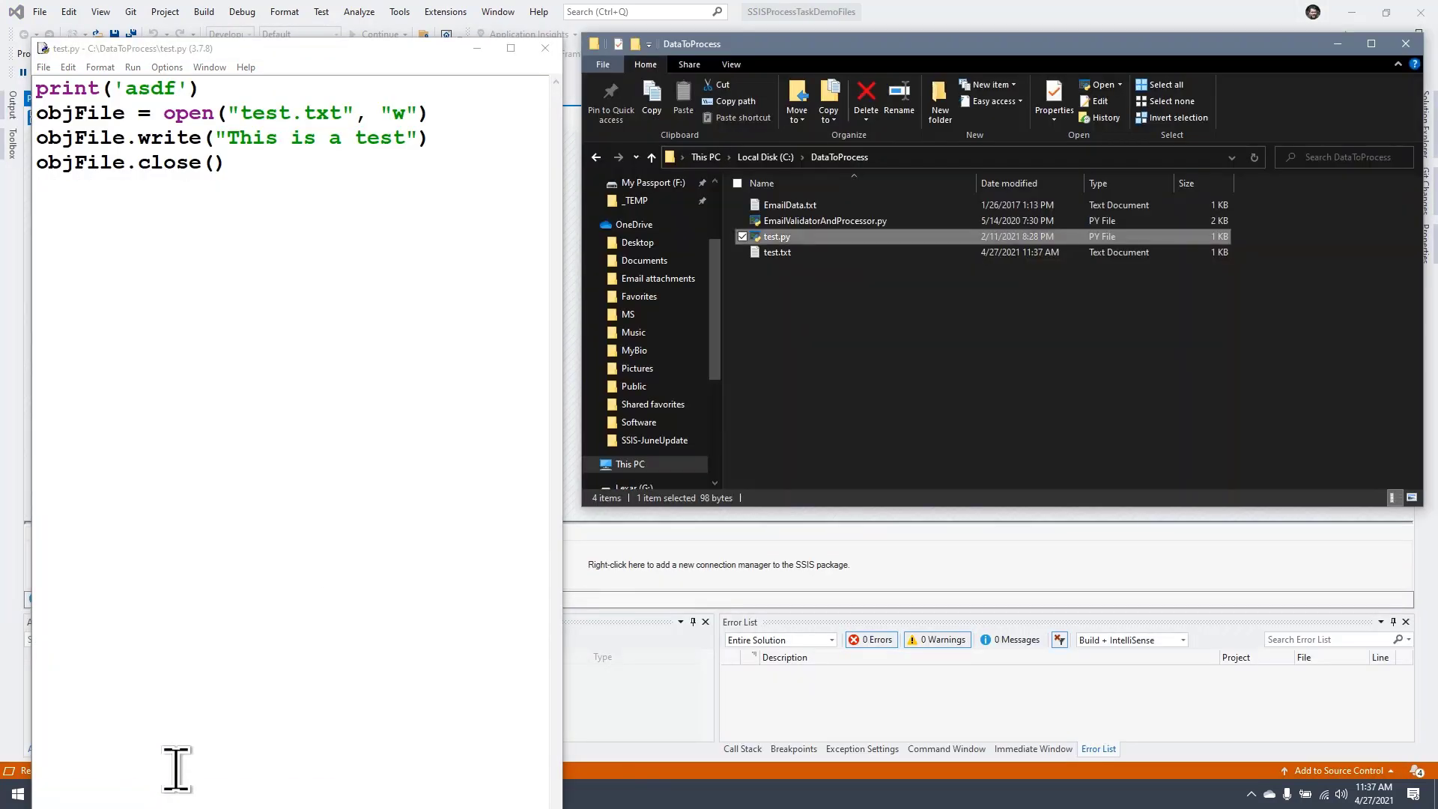
double_click(775, 253)
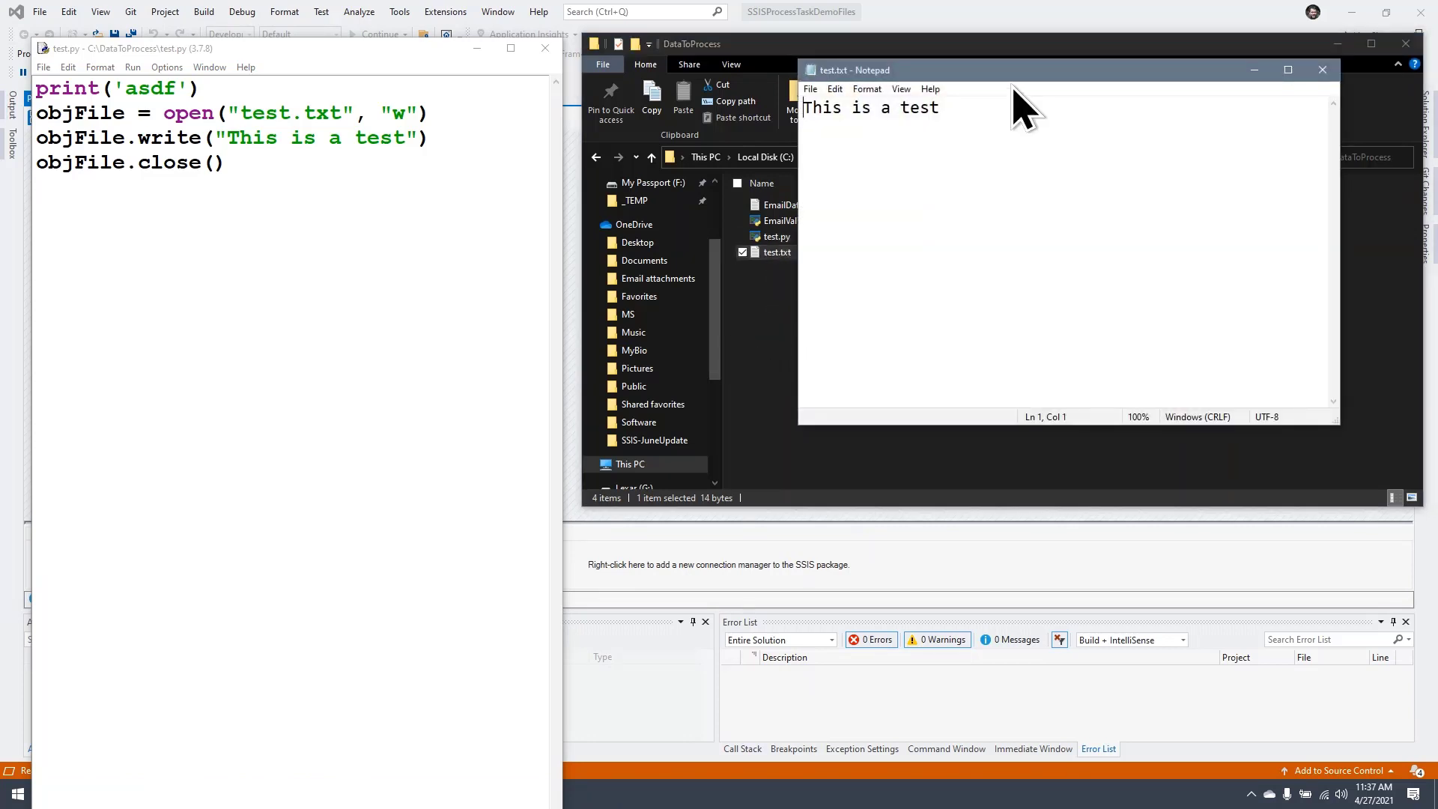
drag(1017, 69, 1019, 277)
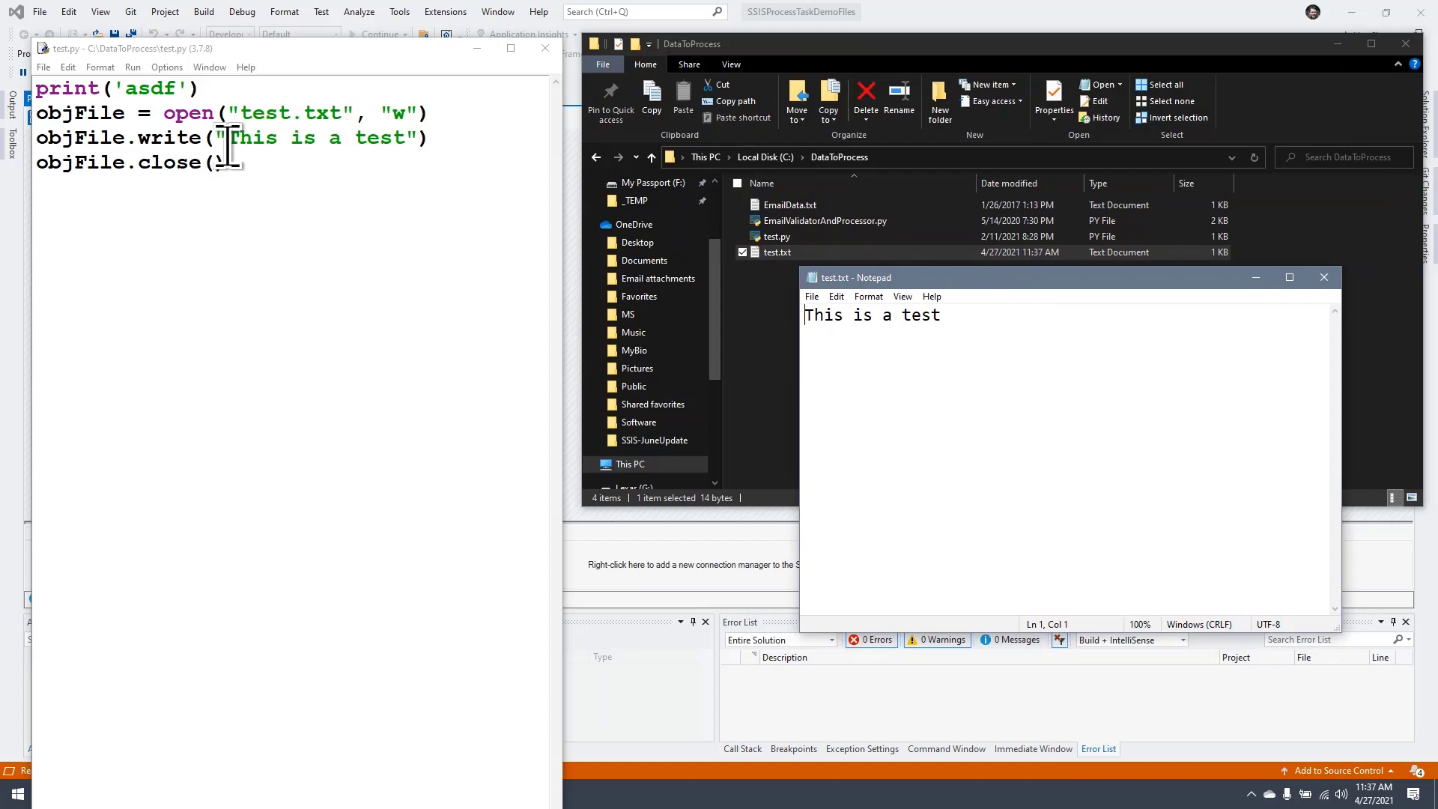
drag(967, 283, 314, 289)
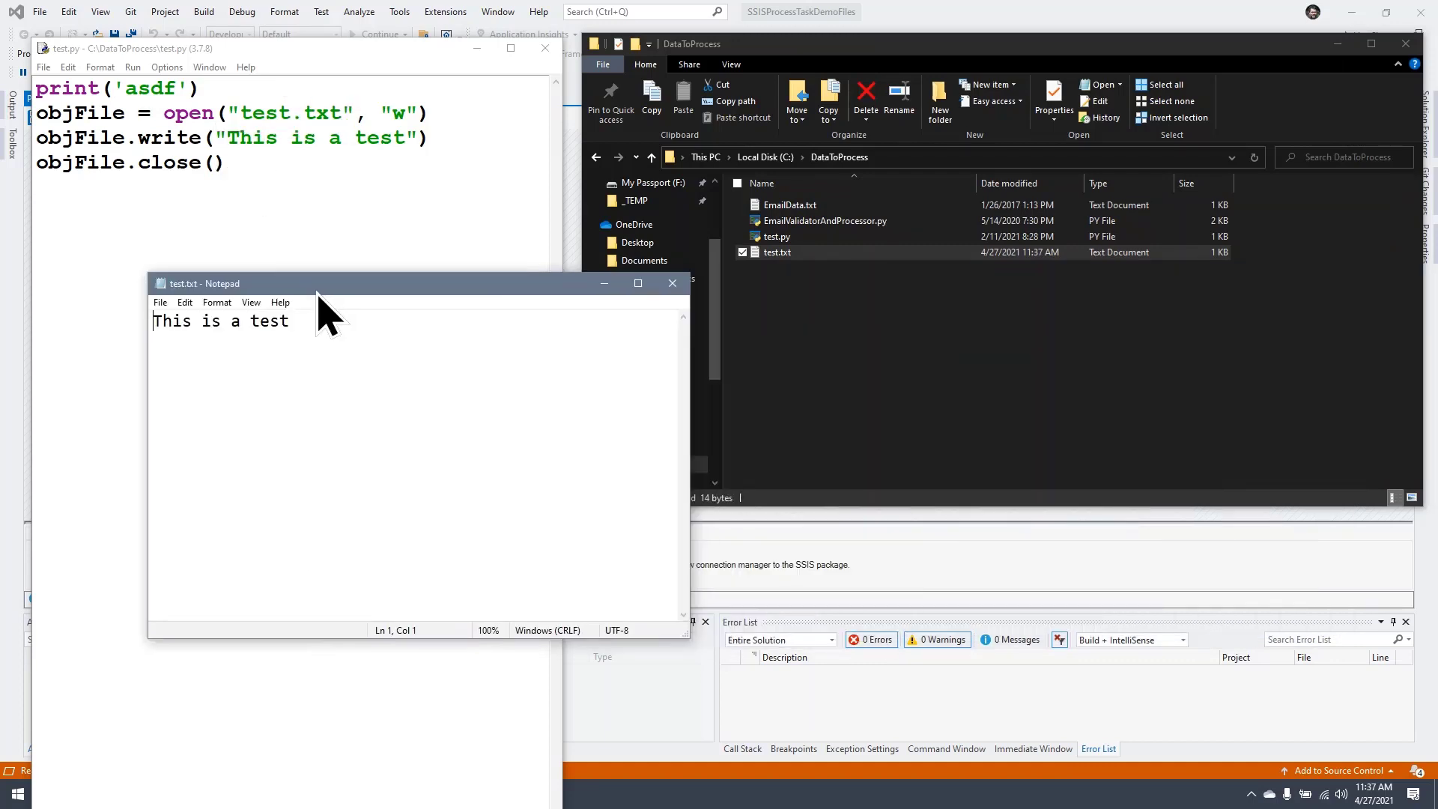
Return the package to design mode and shorten the Execute Process Task's Arguments to test.py.
click(901, 563)
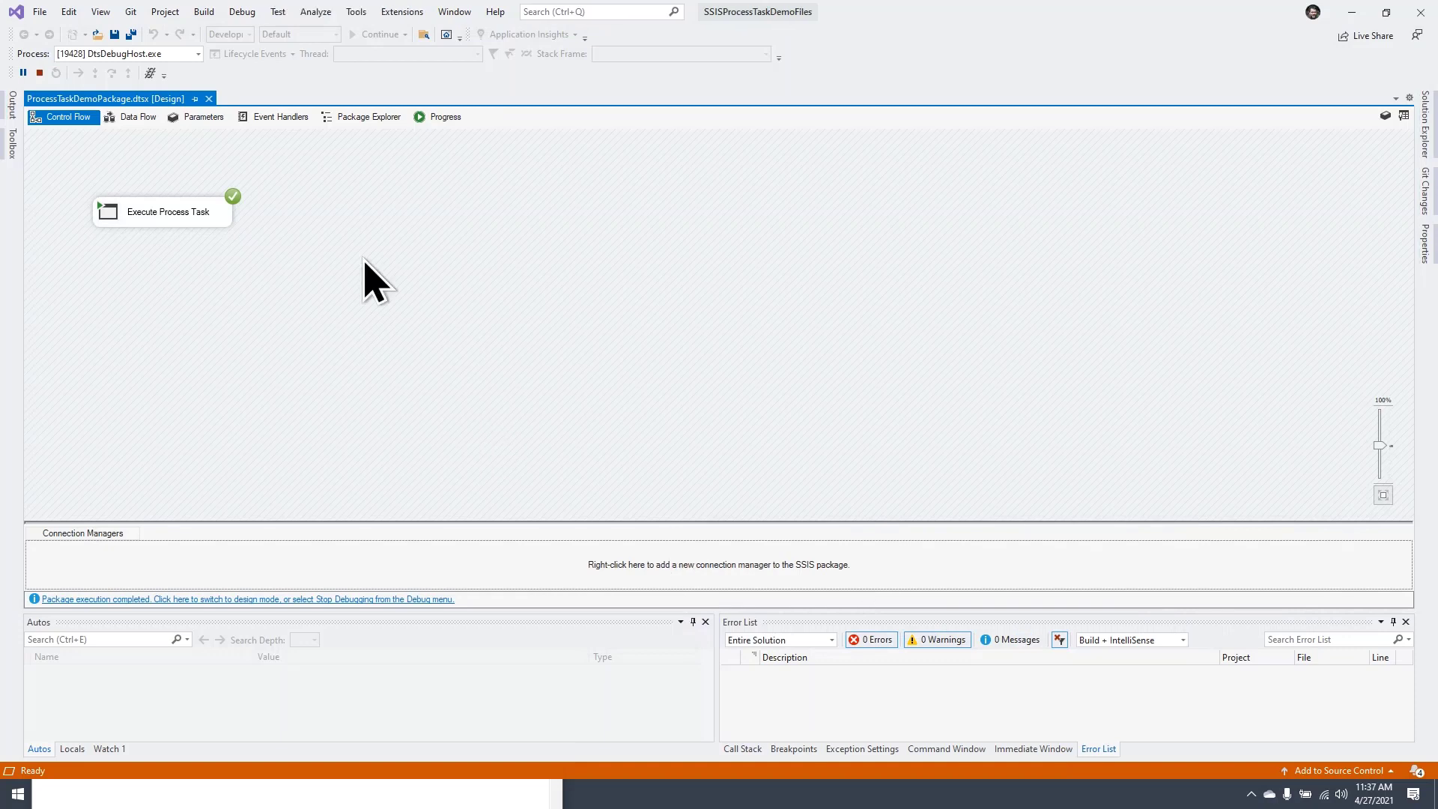
click(247, 600)
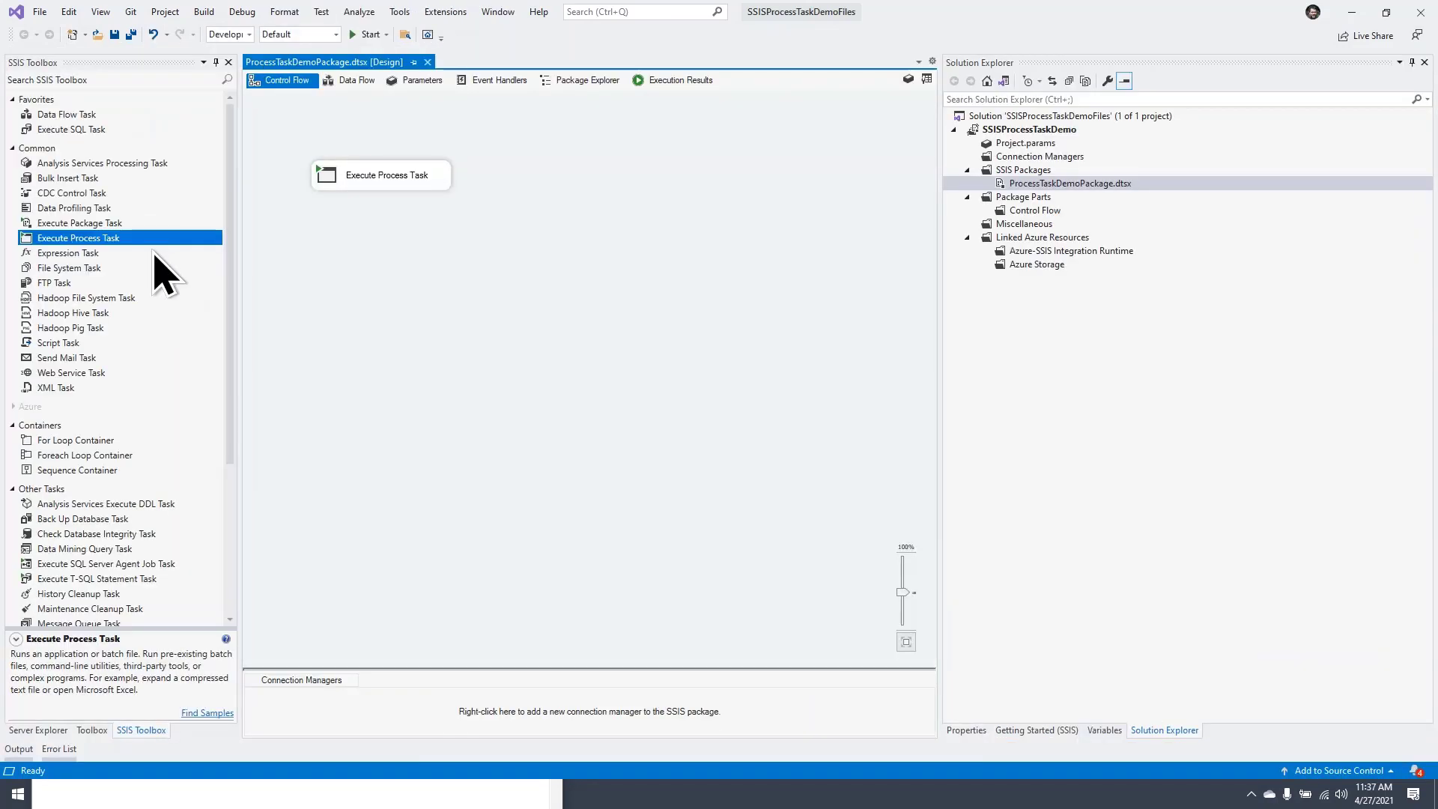
double_click(384, 176)
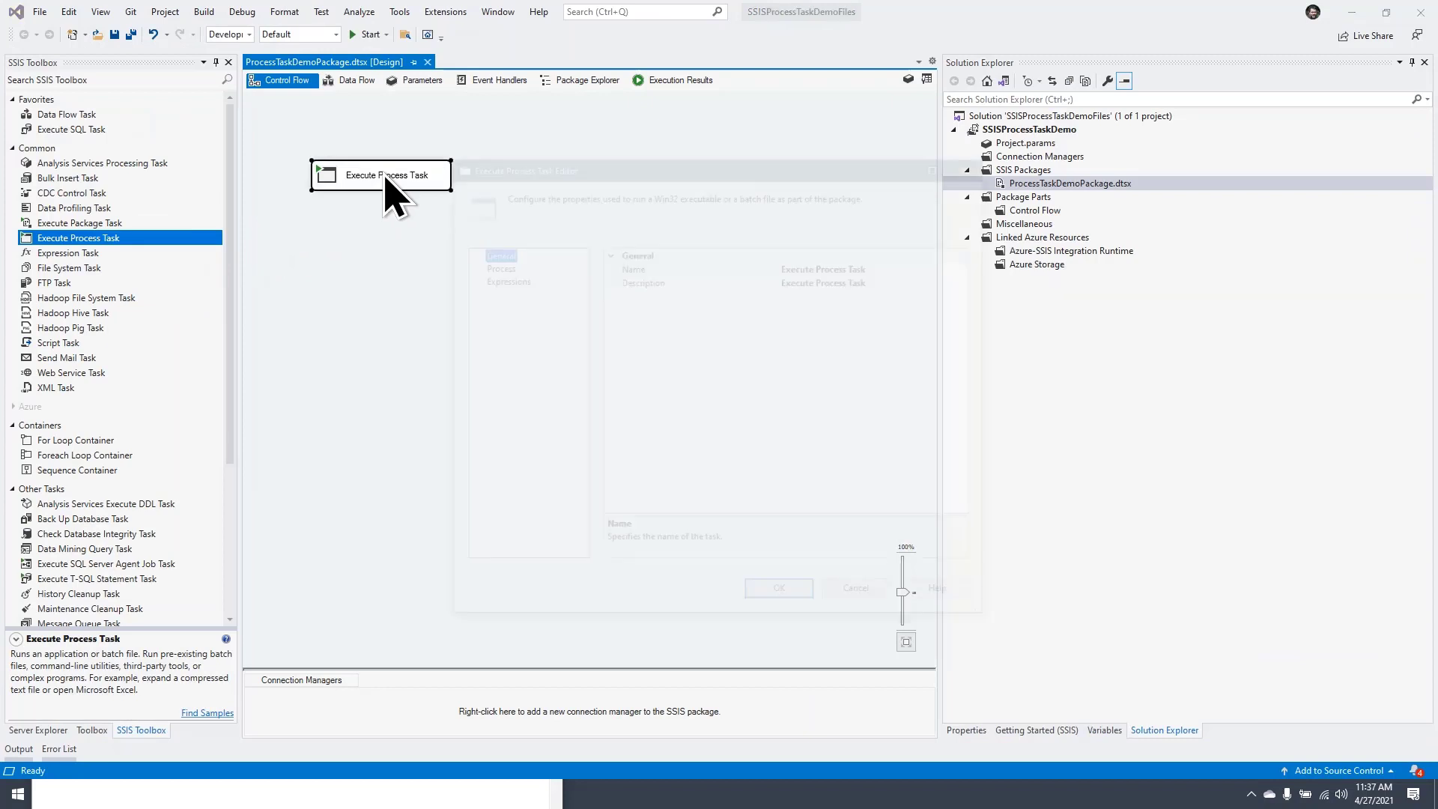
click(489, 265)
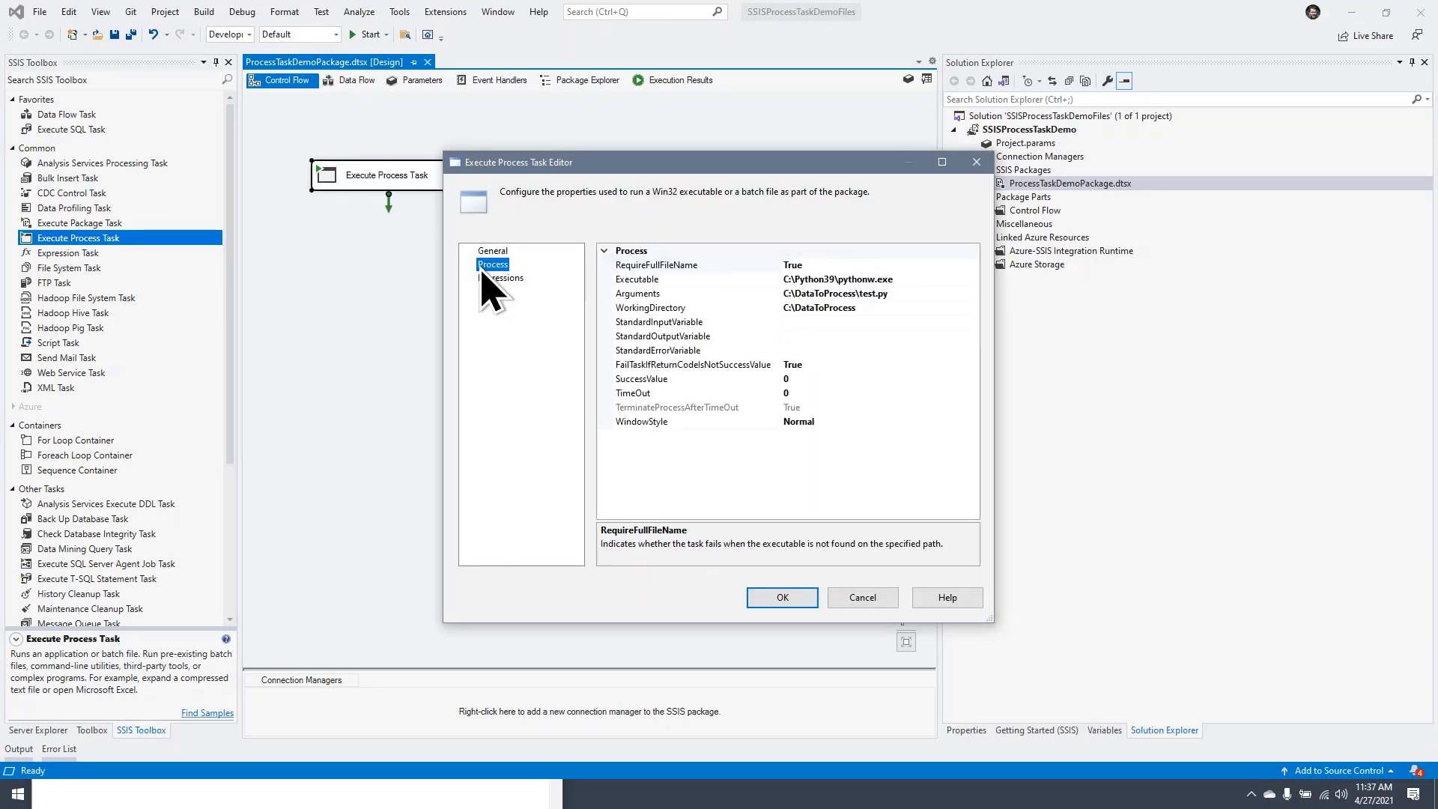
click(860, 293)
drag(858, 293, 772, 295)
key(Delete)
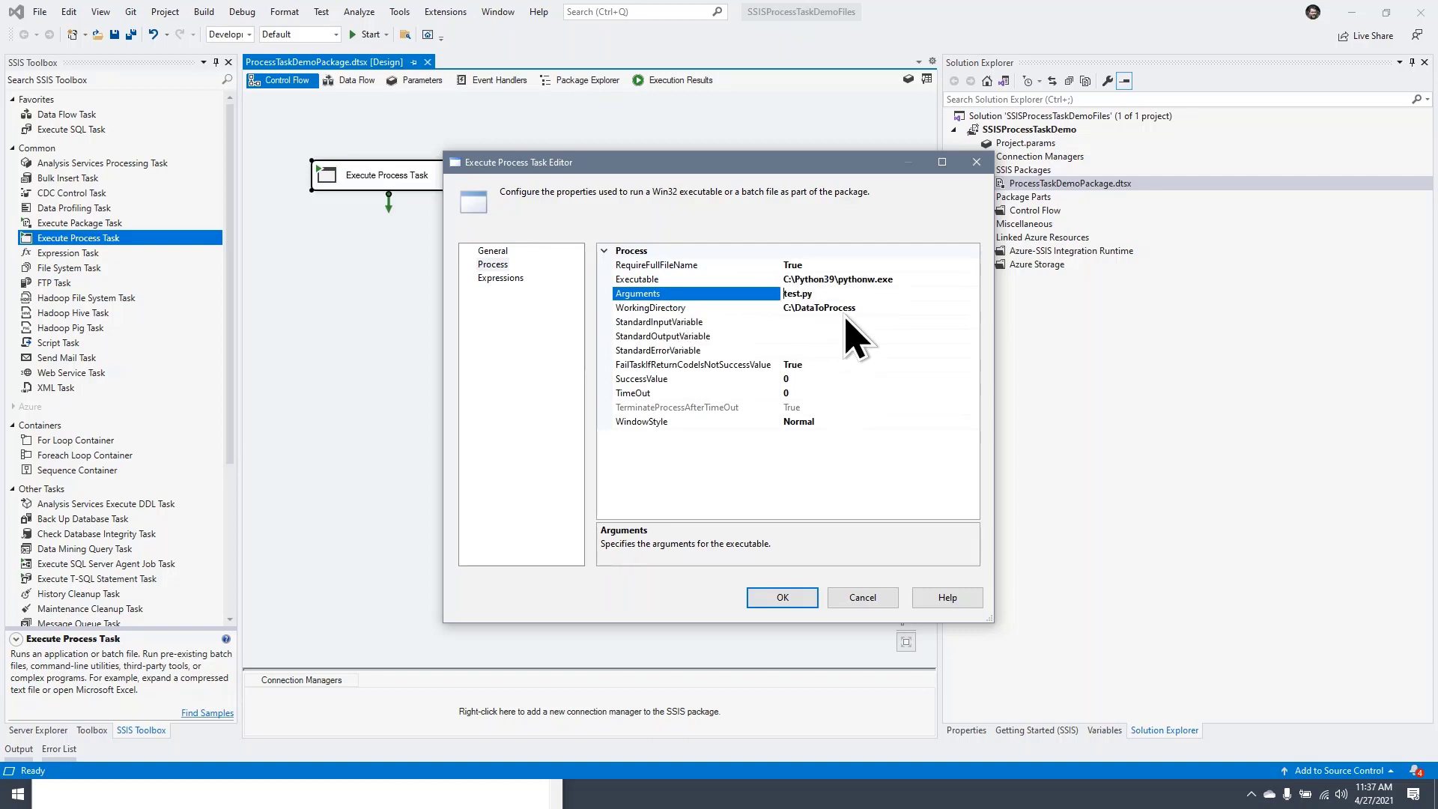
click(784, 598)
Move the Visual Studio window clear of File Explorer and delete test.txt from the DataToProcess folder.
right_click(389, 172)
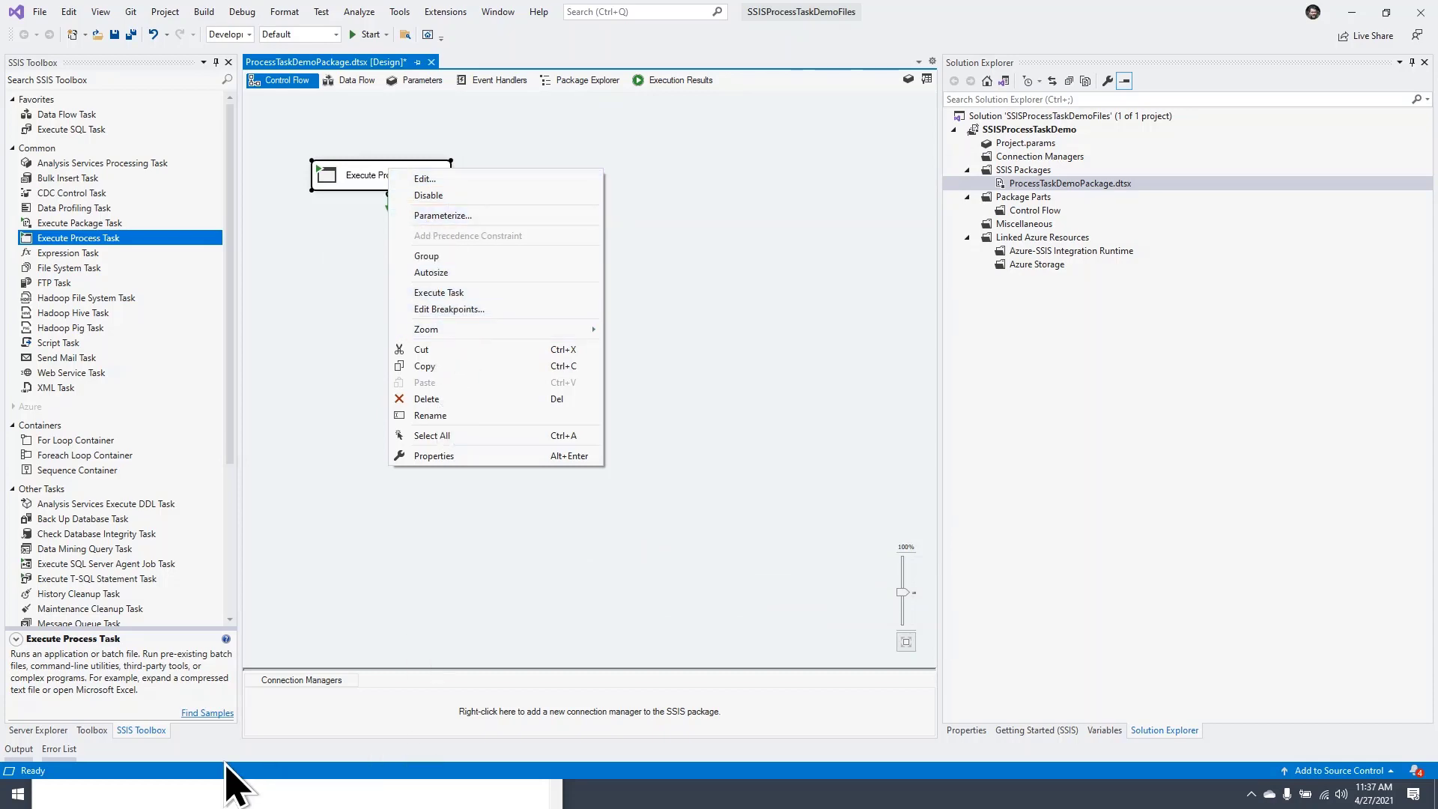
click(414, 785)
drag(1012, 11, 989, 303)
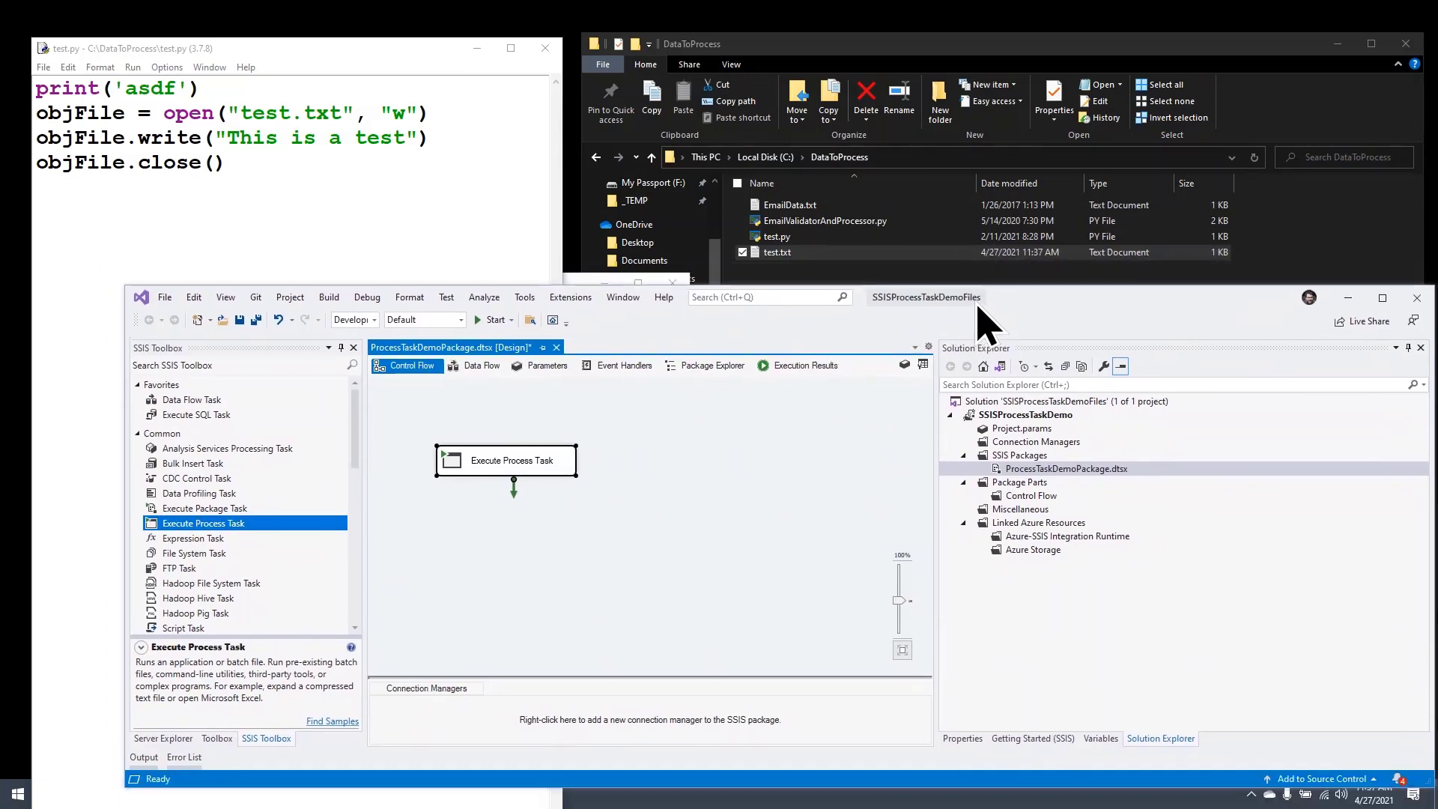
click(776, 251)
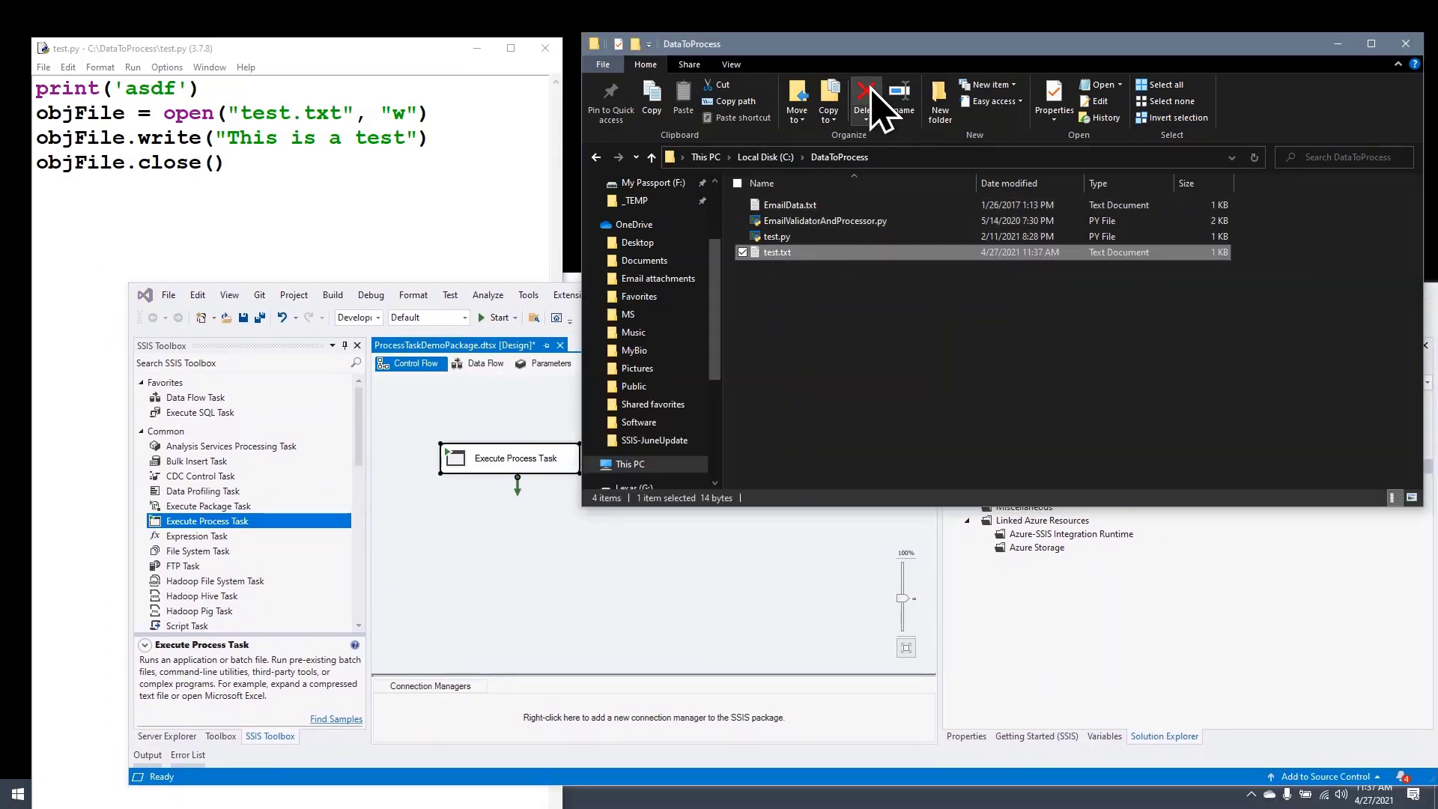
click(866, 99)
click(783, 458)
click(633, 599)
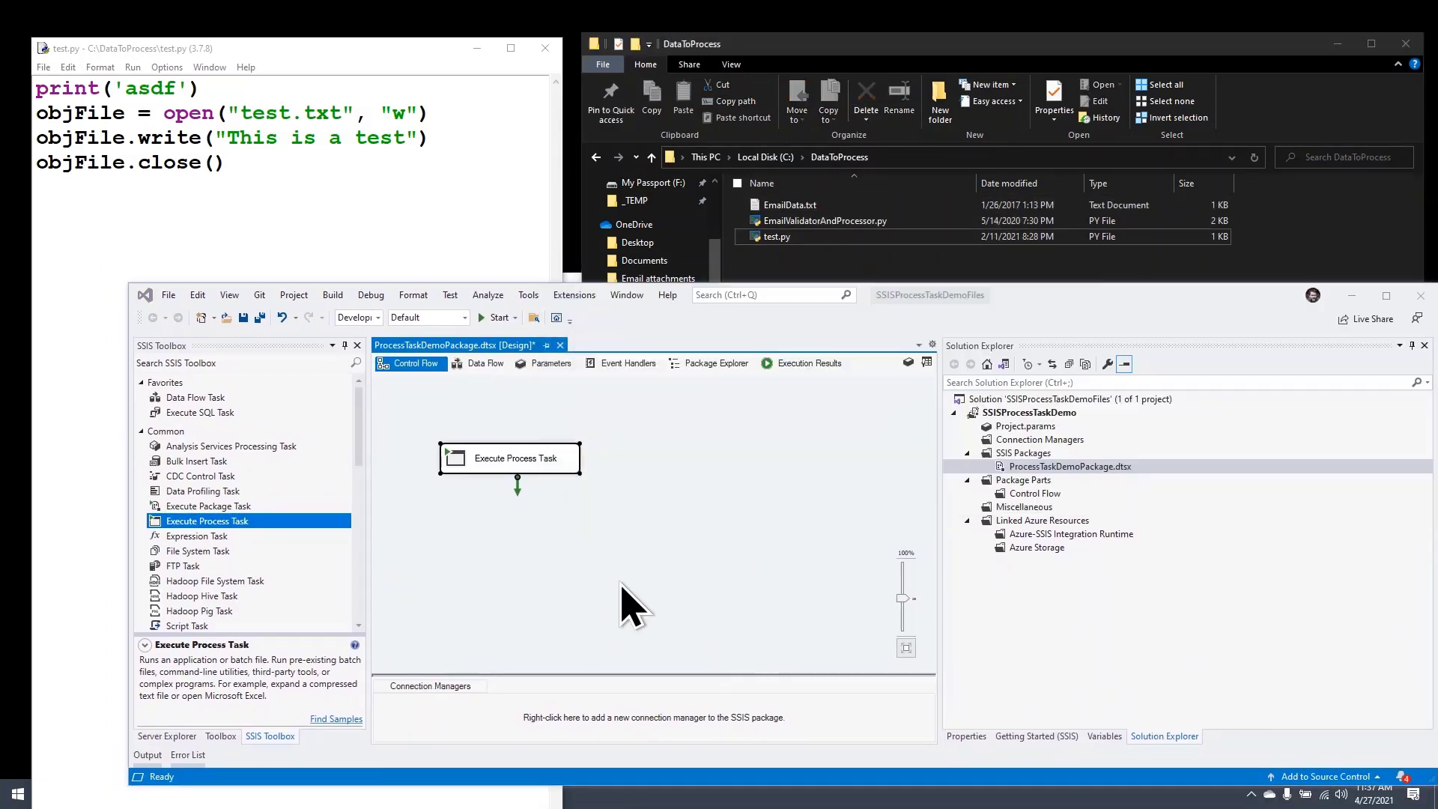
Execute the process task again with the shortened argument and return the package to design mode.
right_click(522, 473)
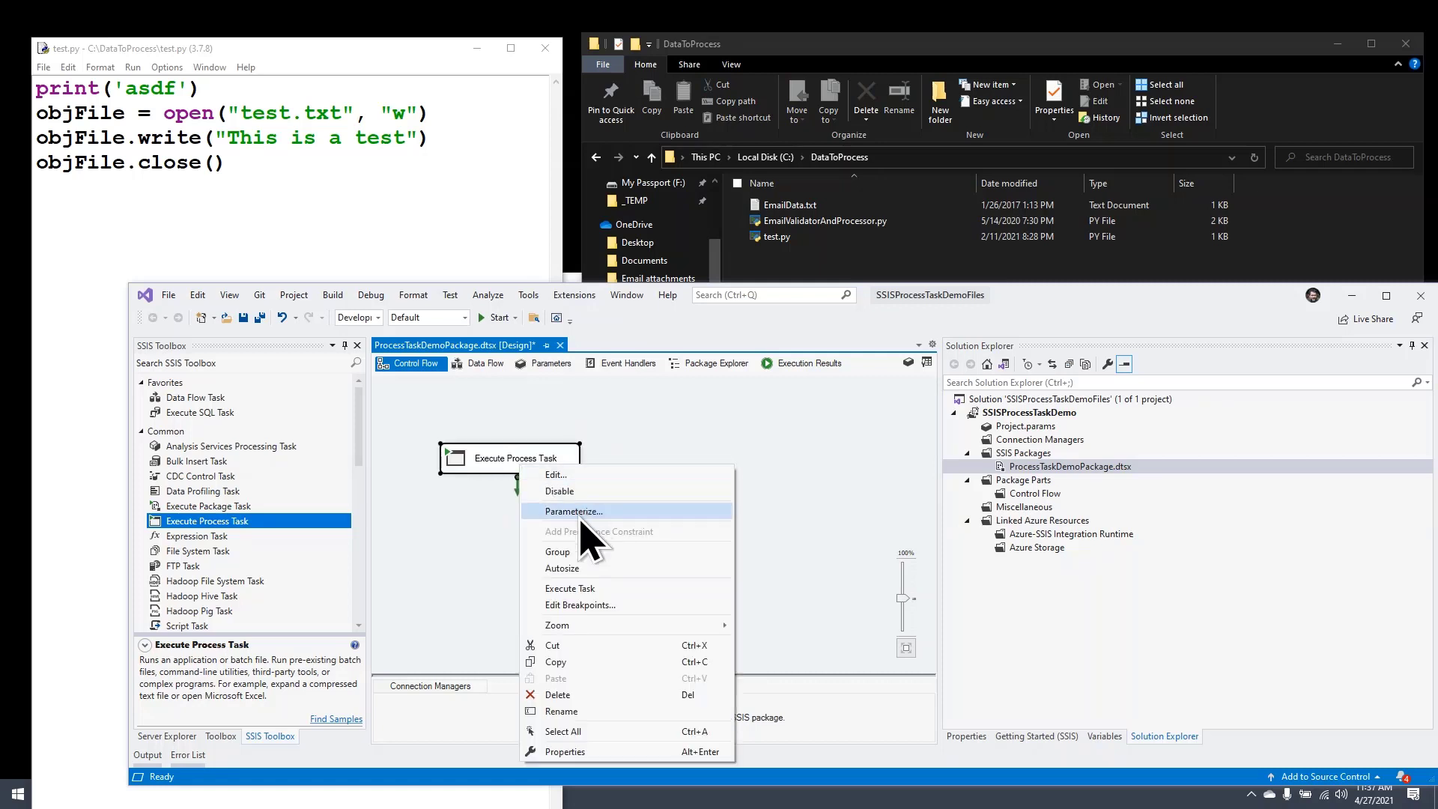
click(610, 589)
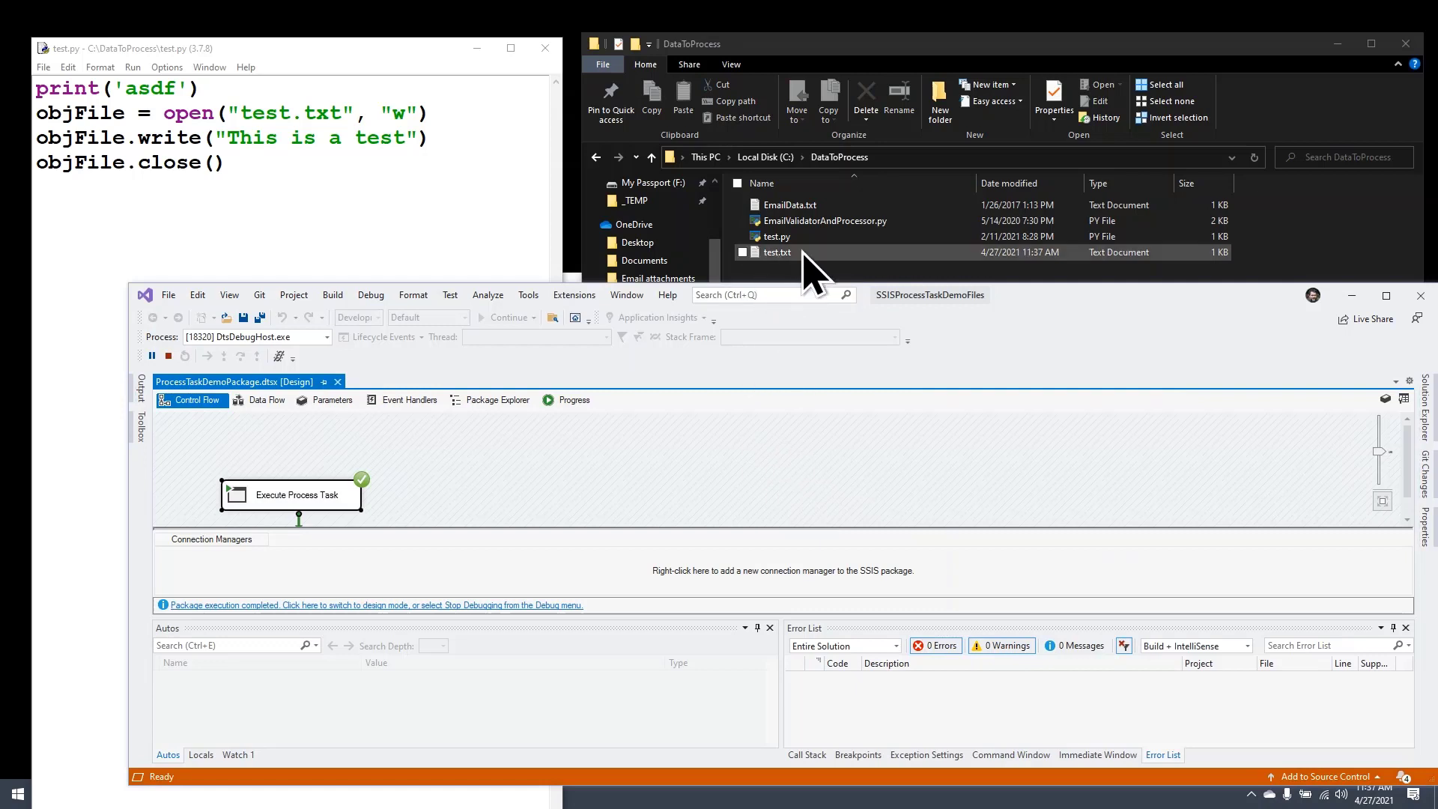
click(510, 605)
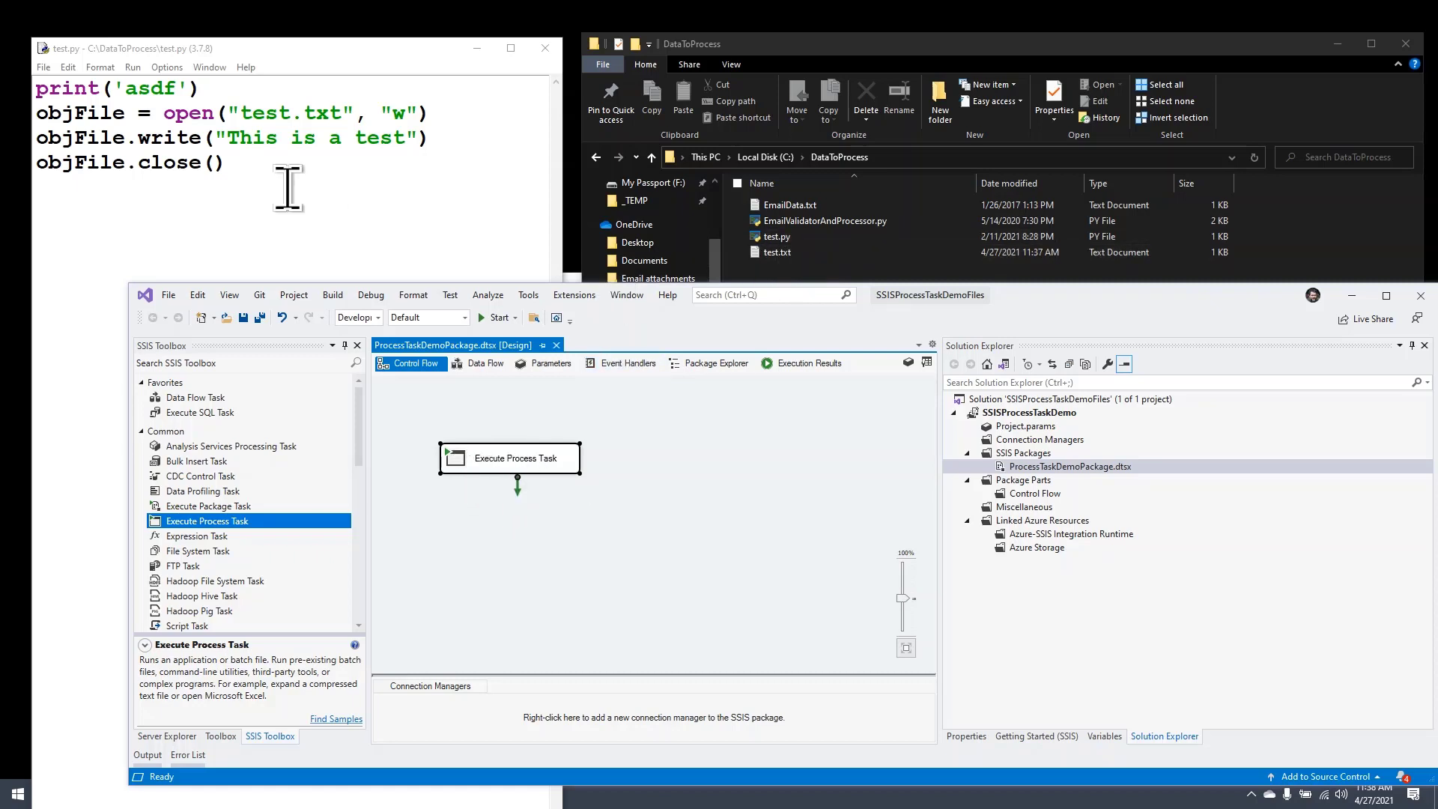
Open EmailValidatorAndProcessor.py from the DataToProcess folder in the Python editor and maximize its window.
click(817, 222)
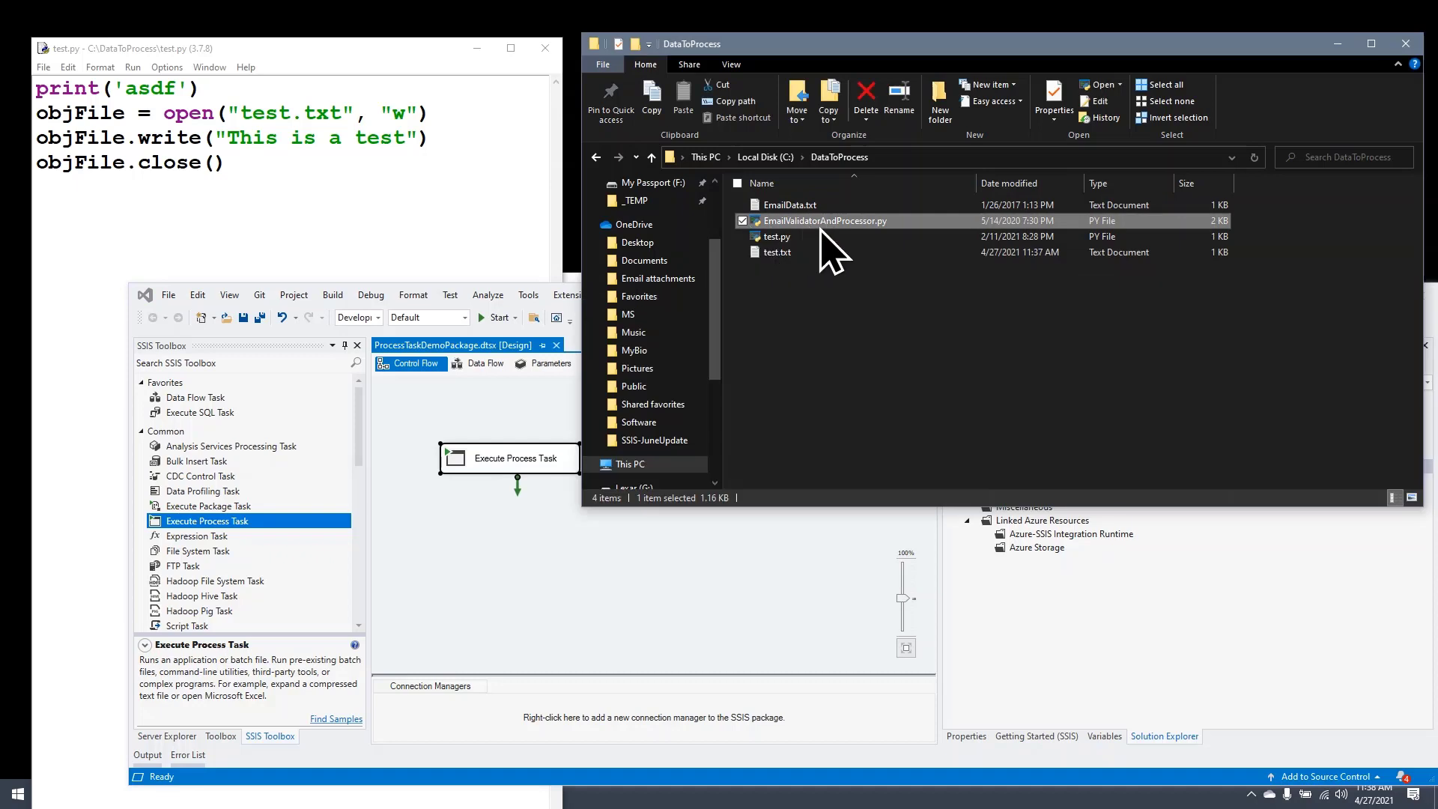
click(43, 69)
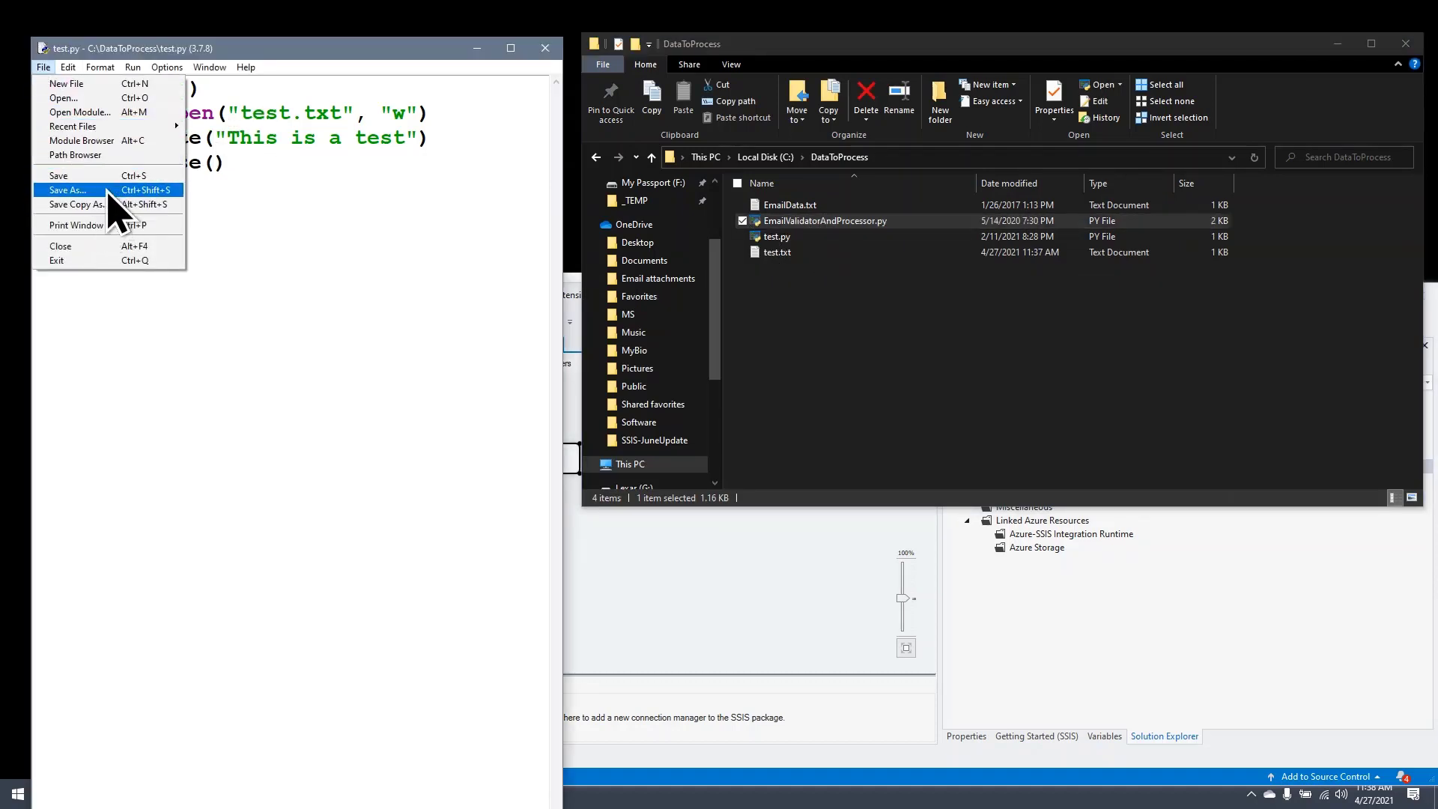
click(75, 98)
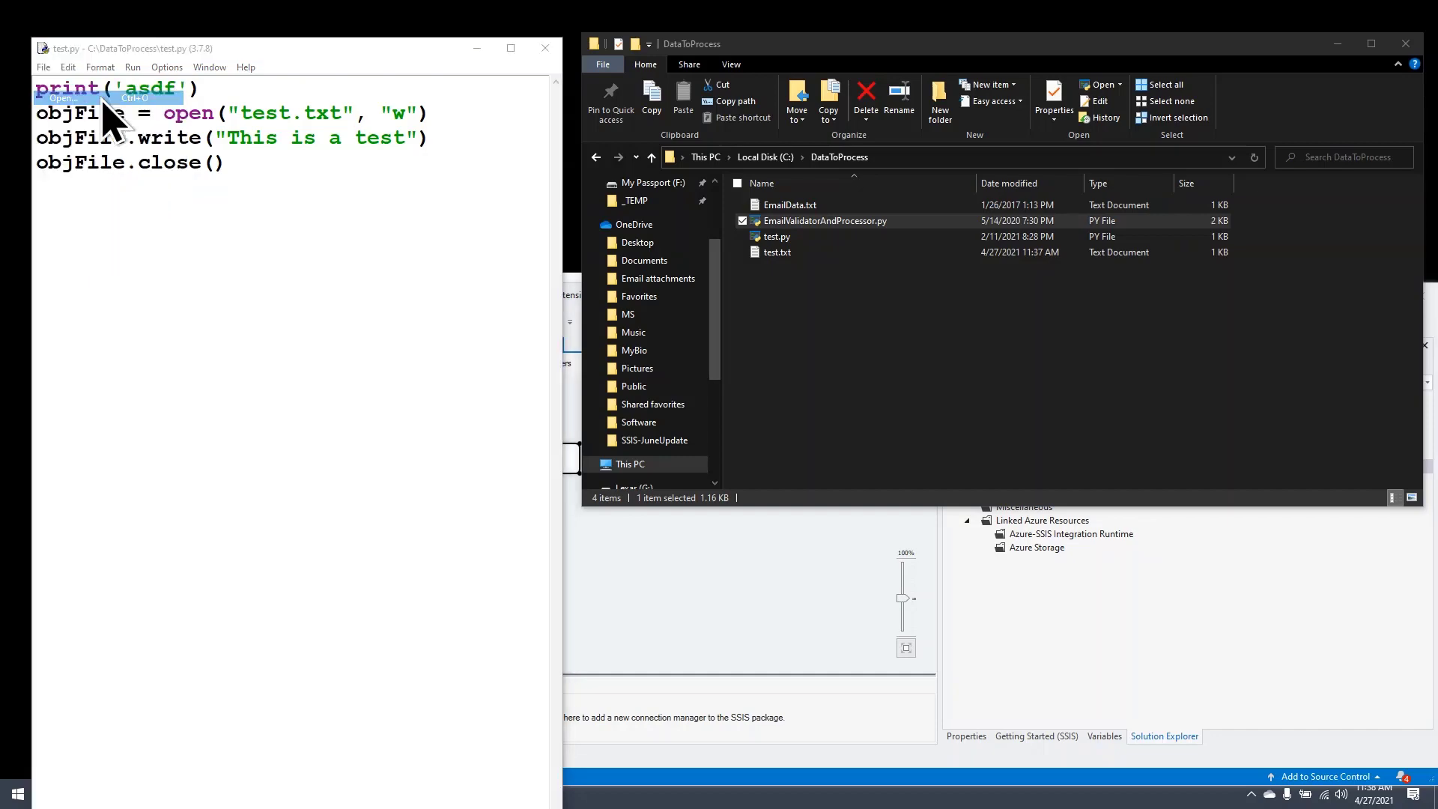
double_click(262, 185)
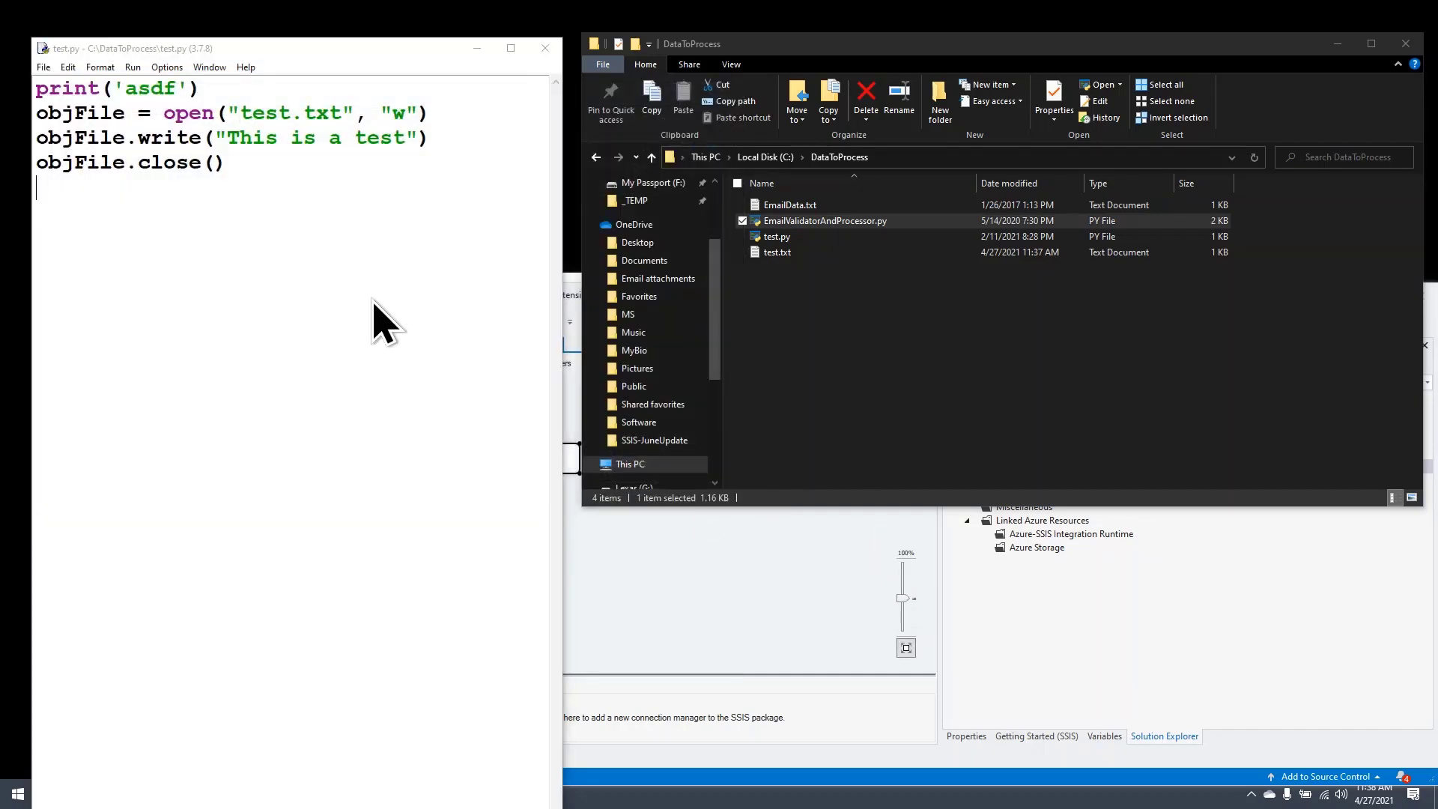
click(641, 11)
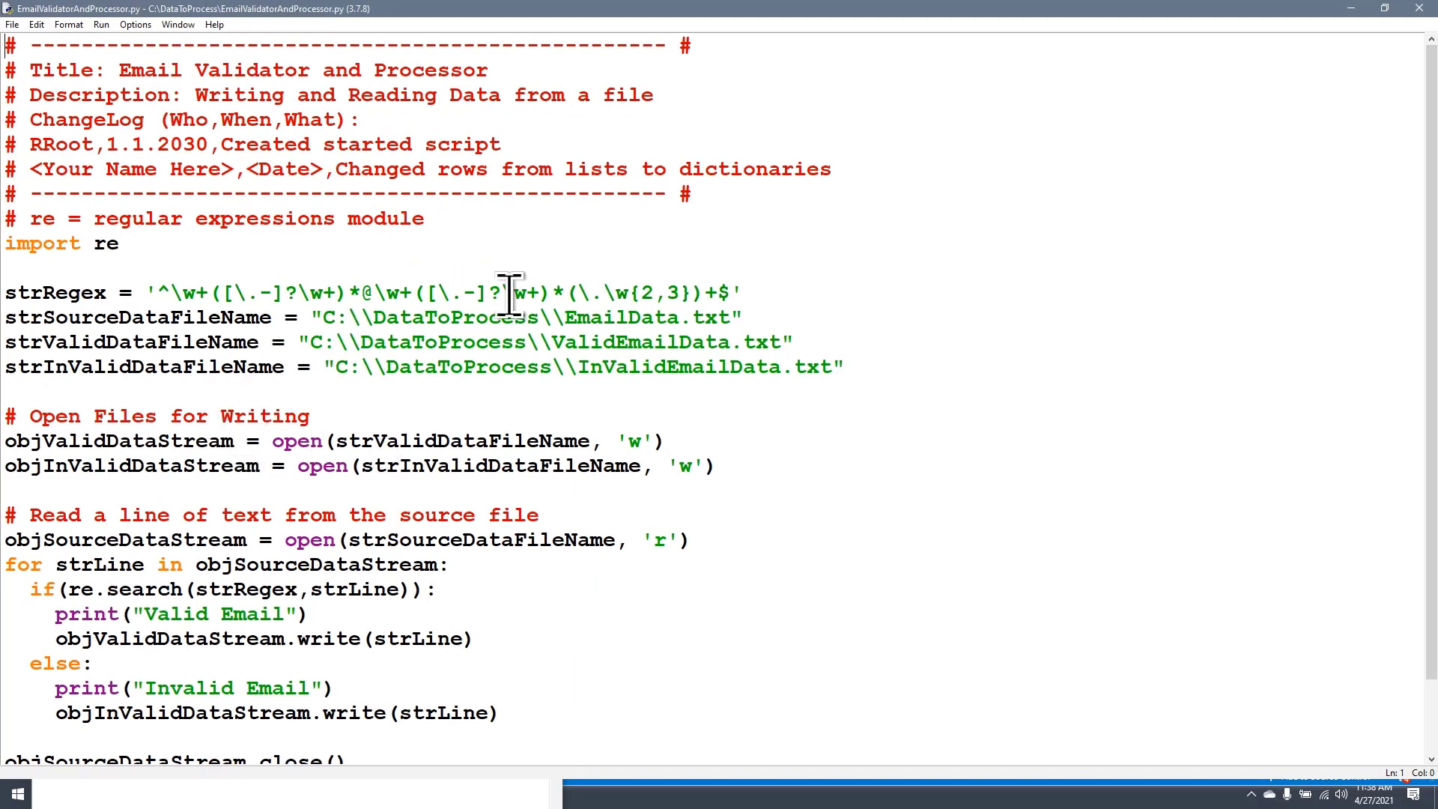
Examine the import statement, the email regular expression and the source file name in EmailValidatorAndProcessor.py.
triple_click(159, 247)
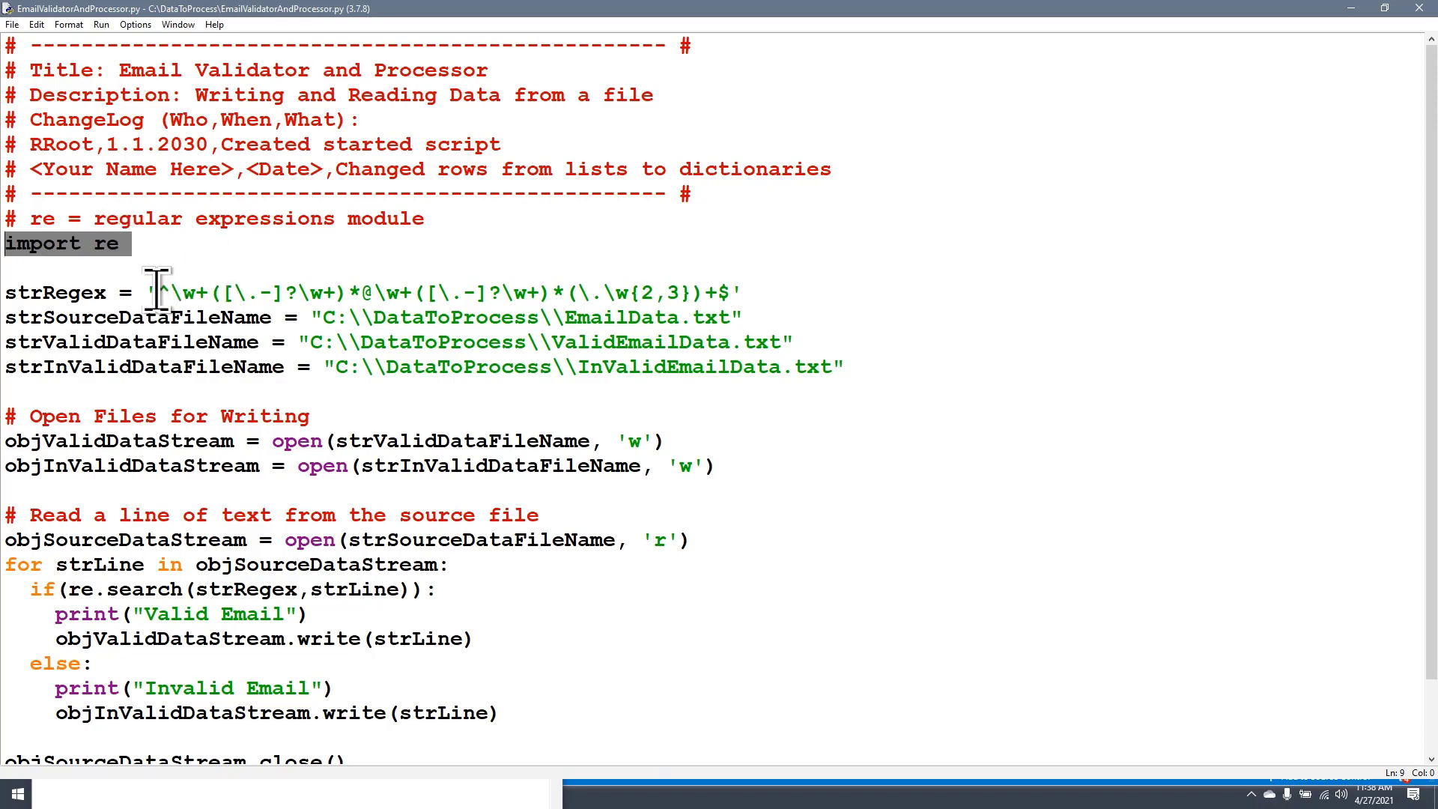
drag(147, 292, 766, 300)
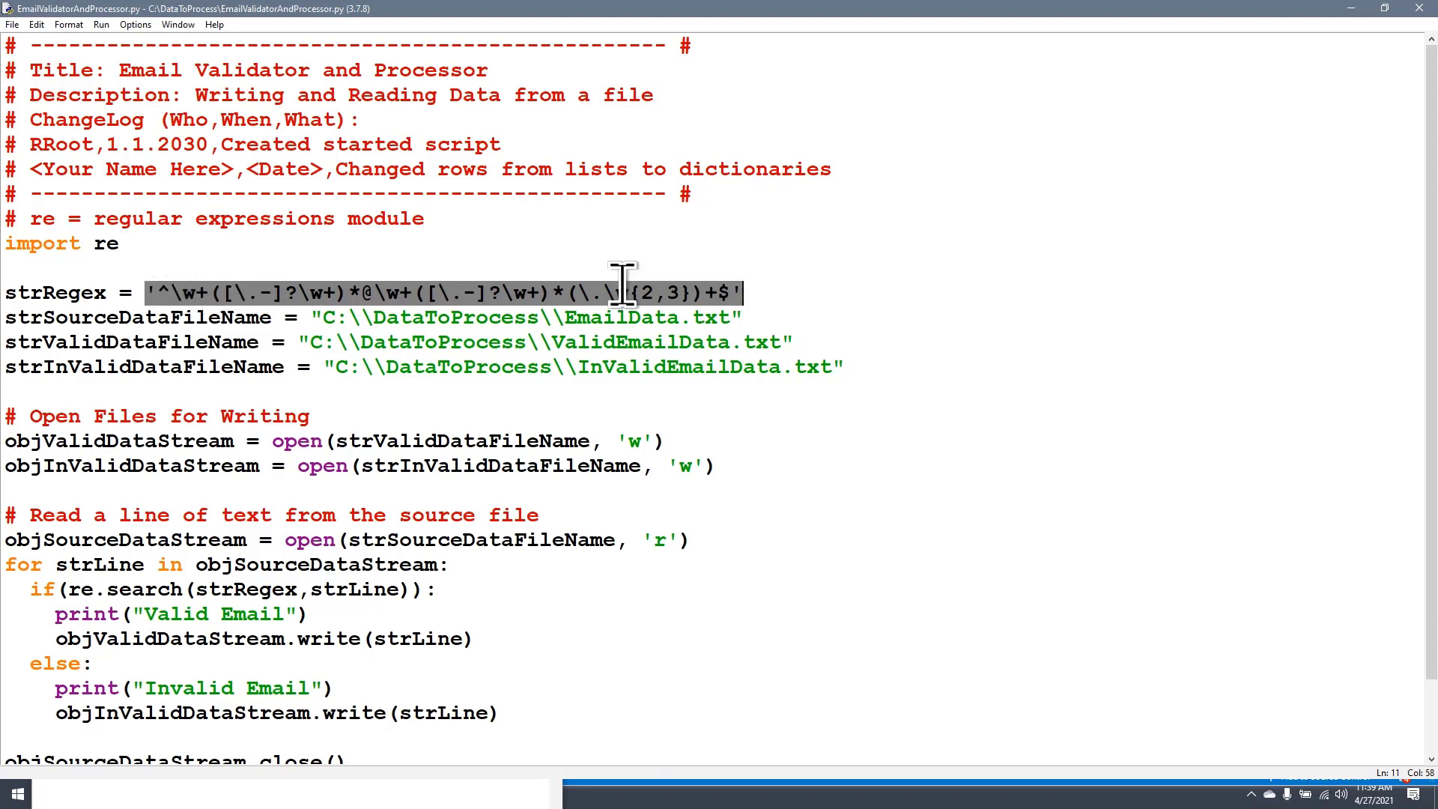
shift+click(145, 290)
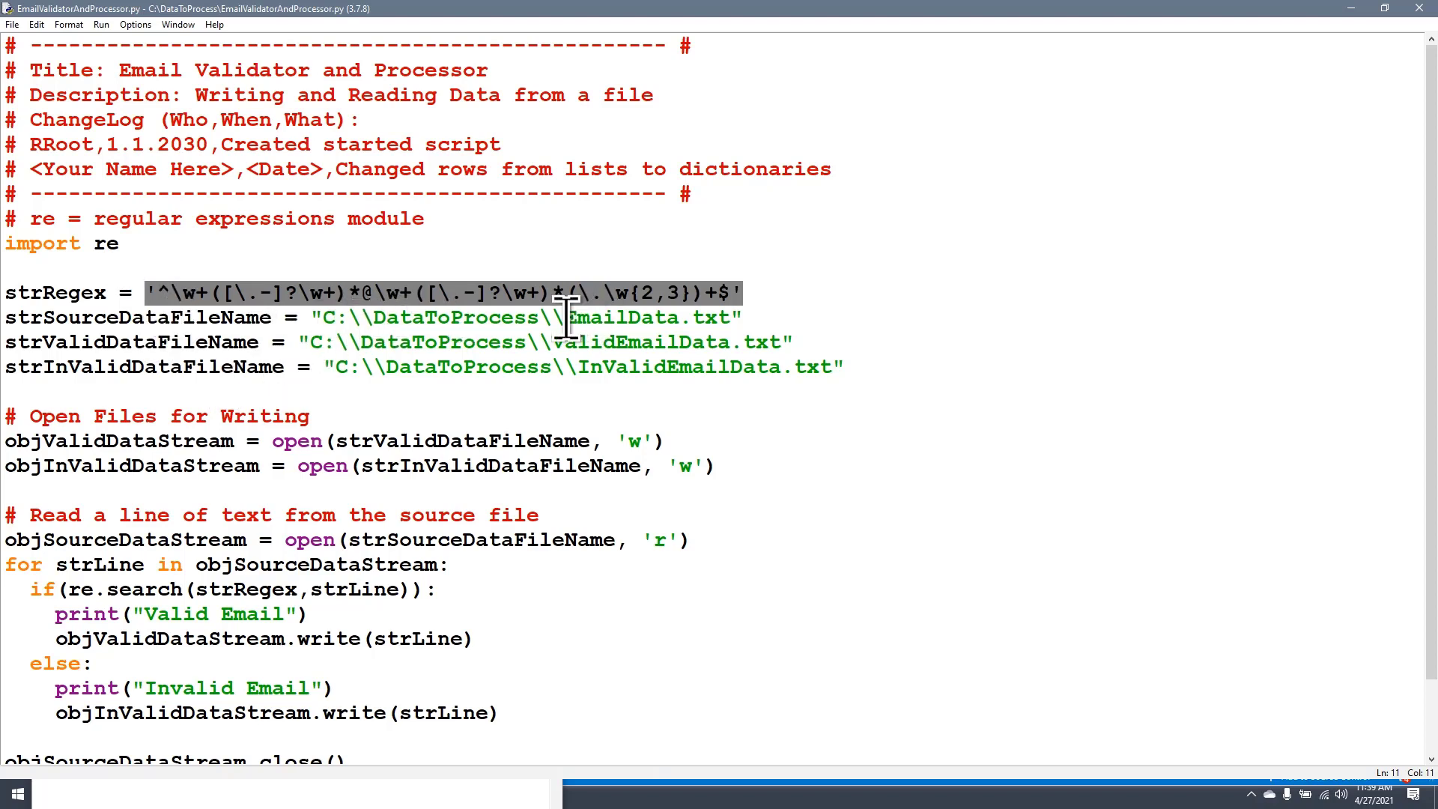
drag(566, 316, 736, 318)
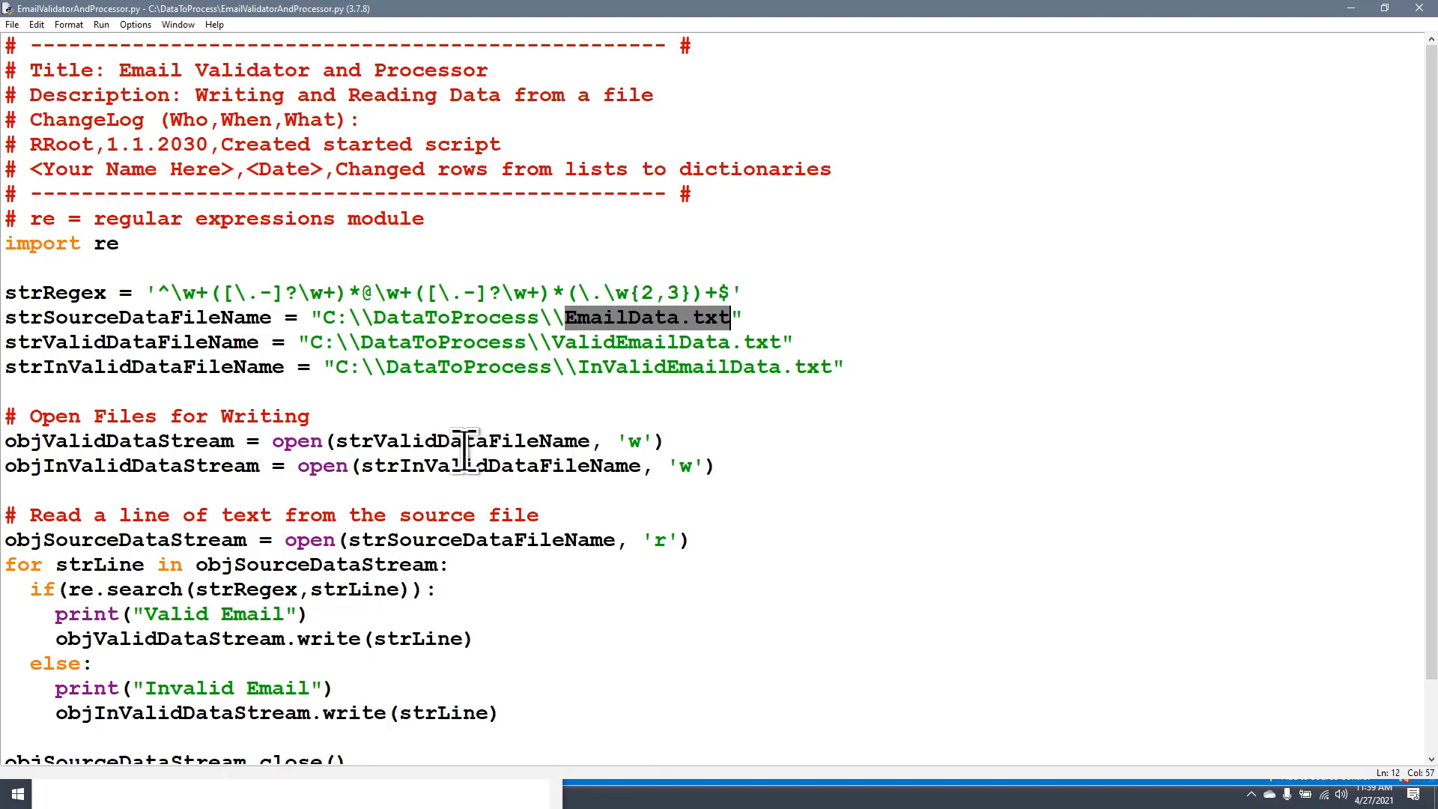
Place the script editor beside the DataToProcess folder window and examine the script's output paths, file modes and line-reading loop.
click(418, 794)
drag(947, 12, 9, 106)
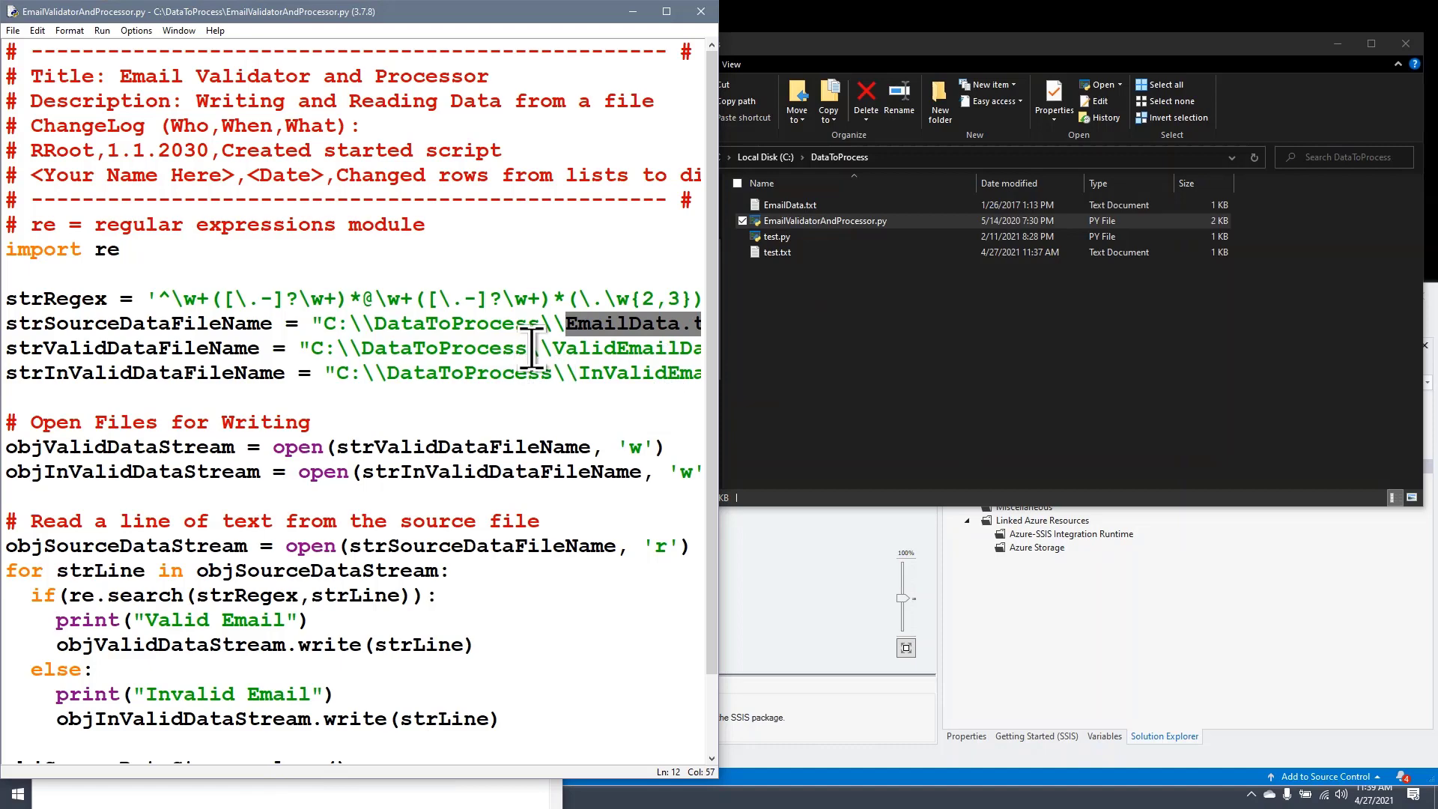
drag(528, 349, 719, 339)
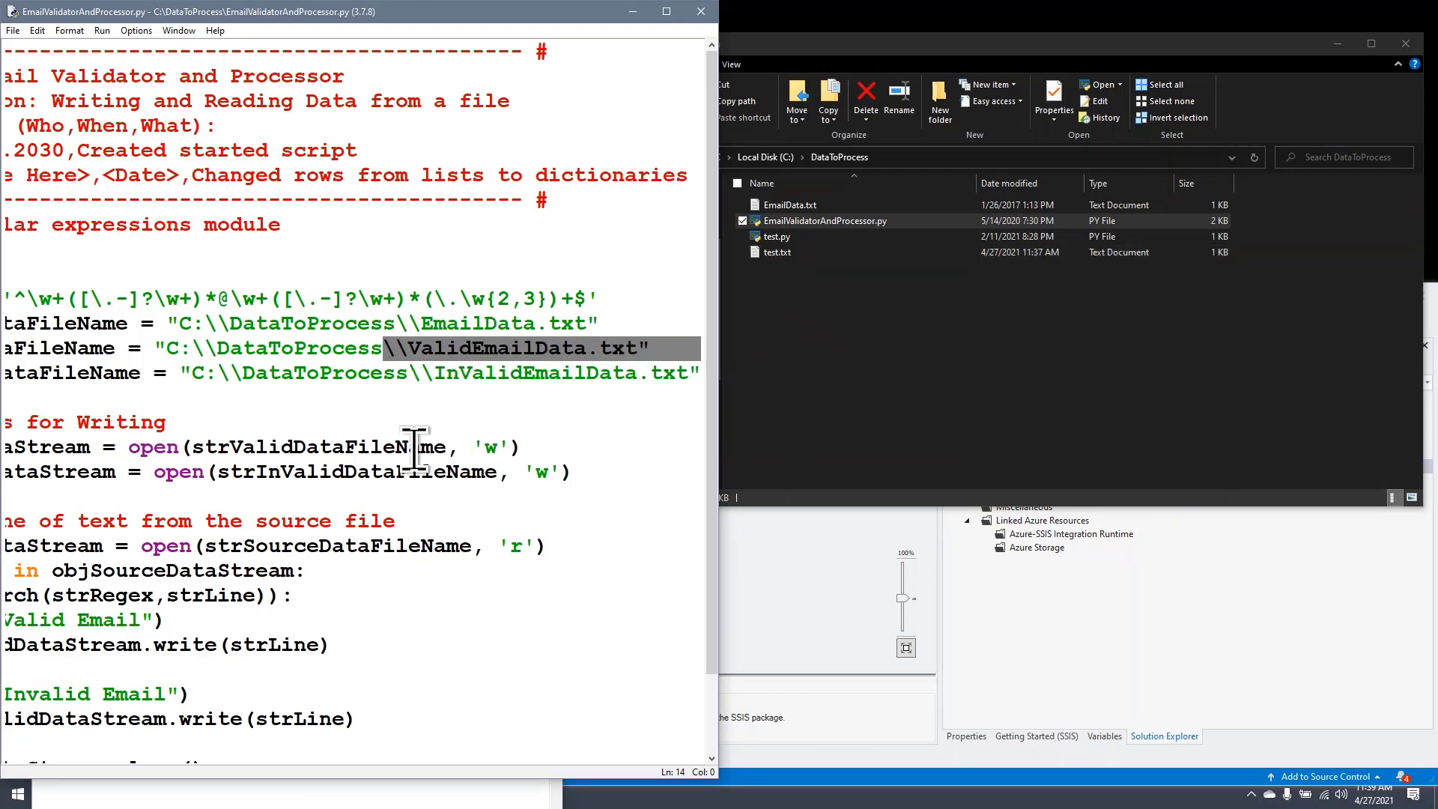
scroll(249, 581, down, 1)
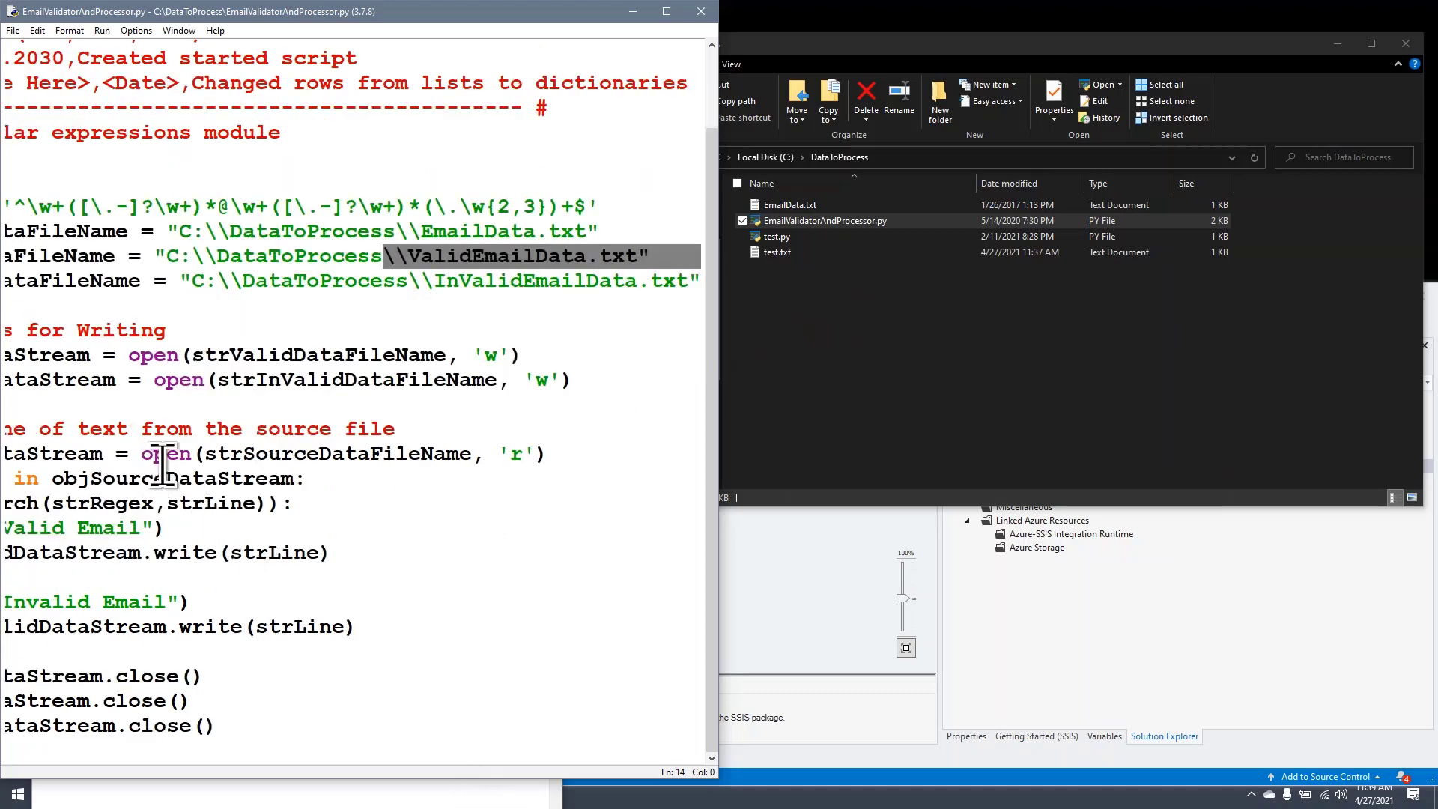
triple_click(373, 573)
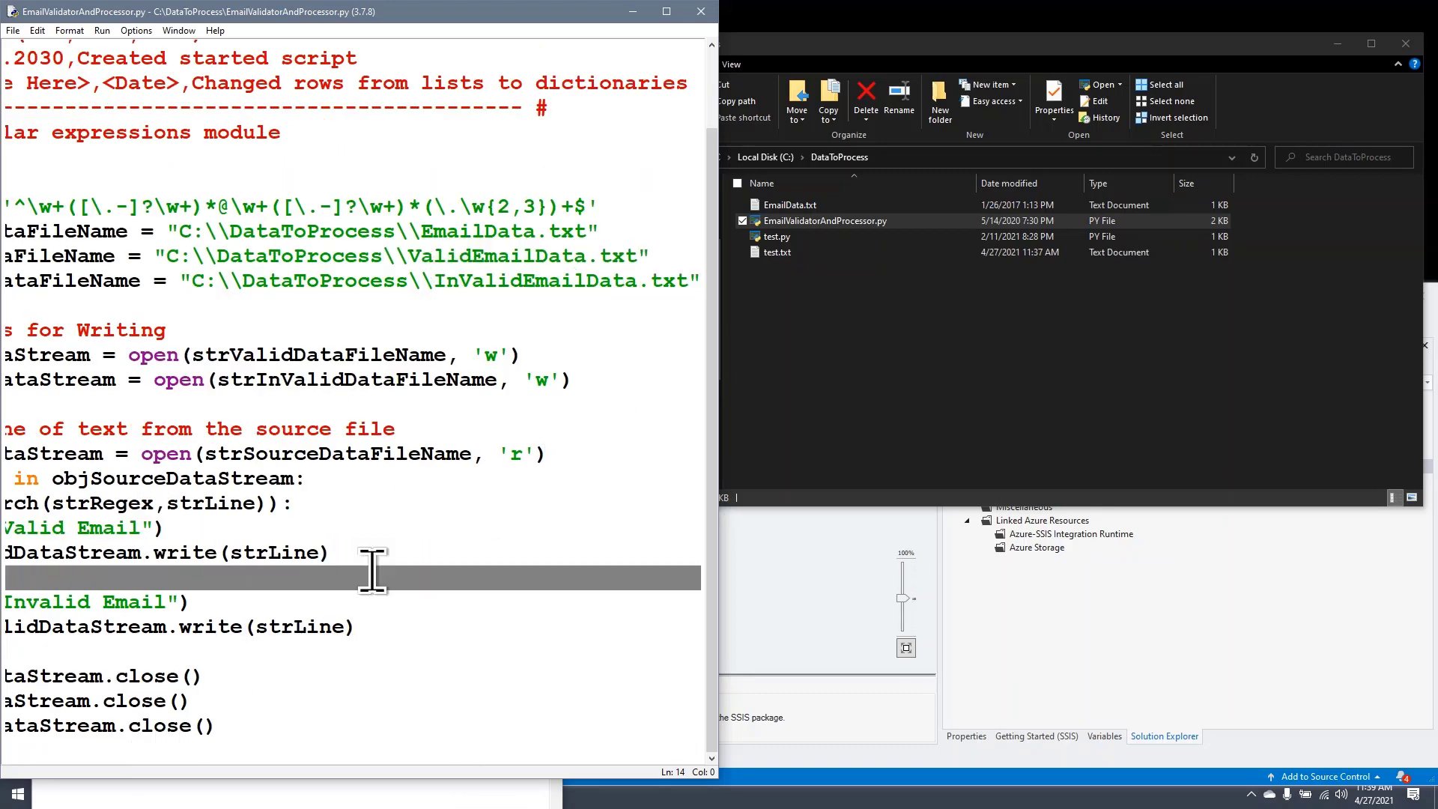
drag(373, 573, 7, 528)
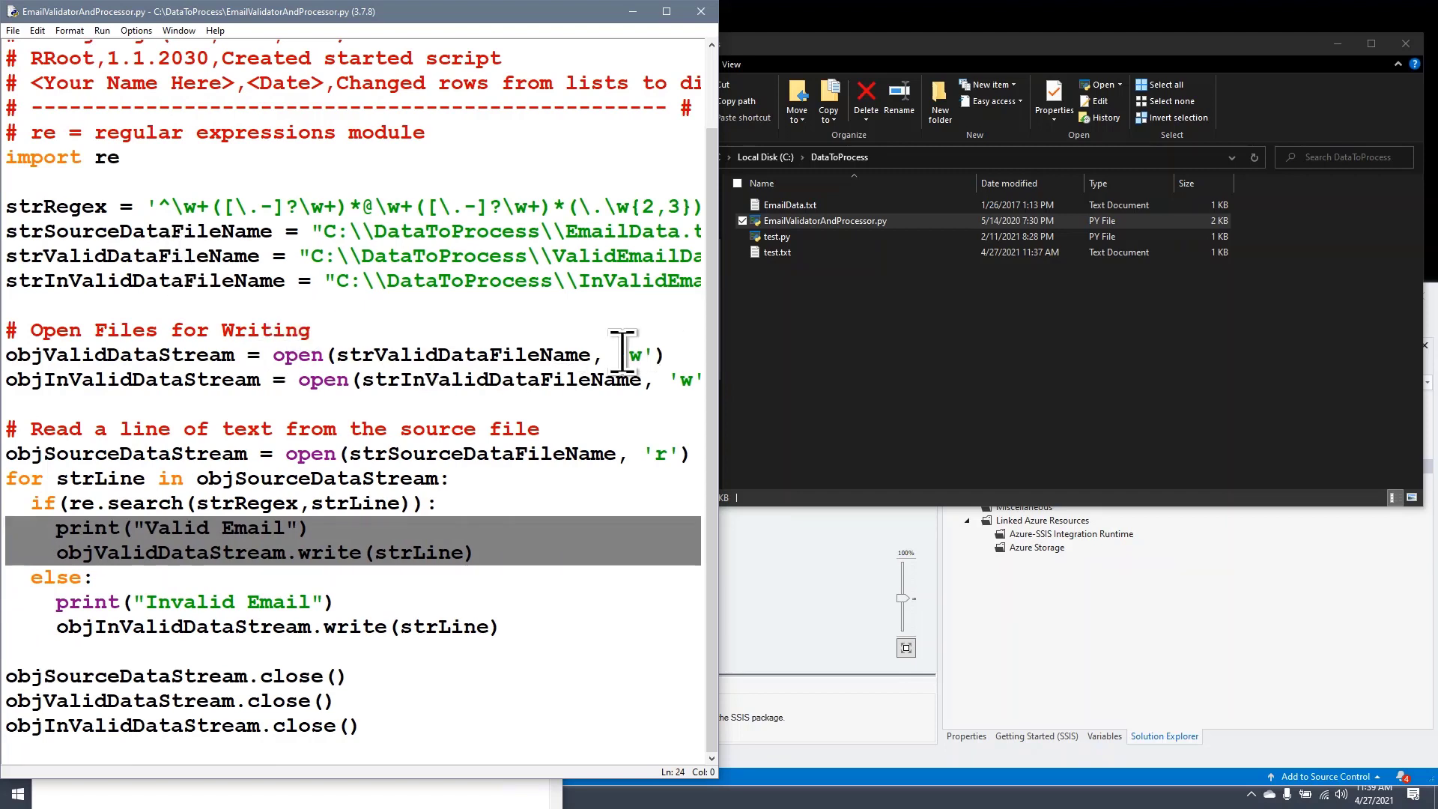
drag(618, 356, 664, 352)
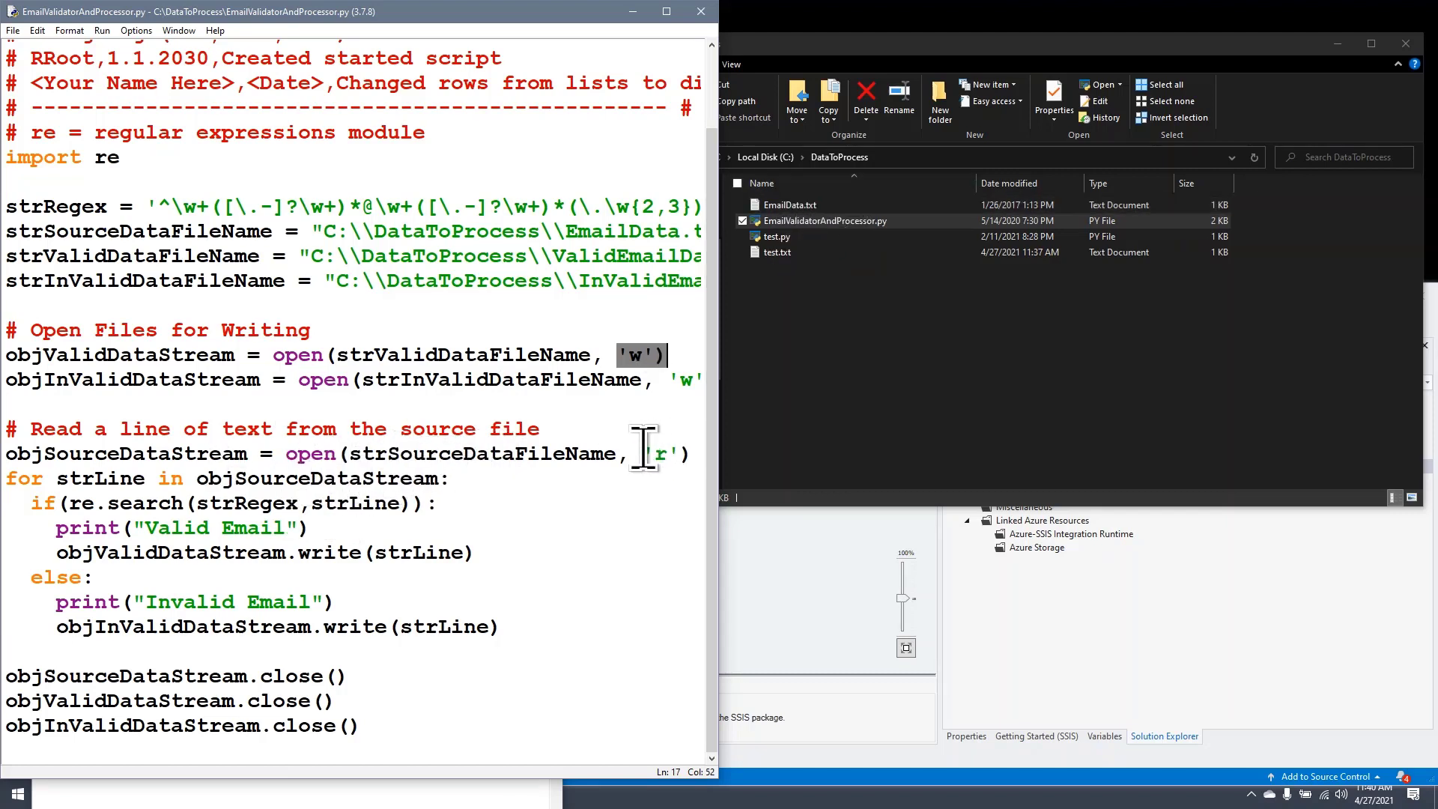
drag(642, 453, 674, 453)
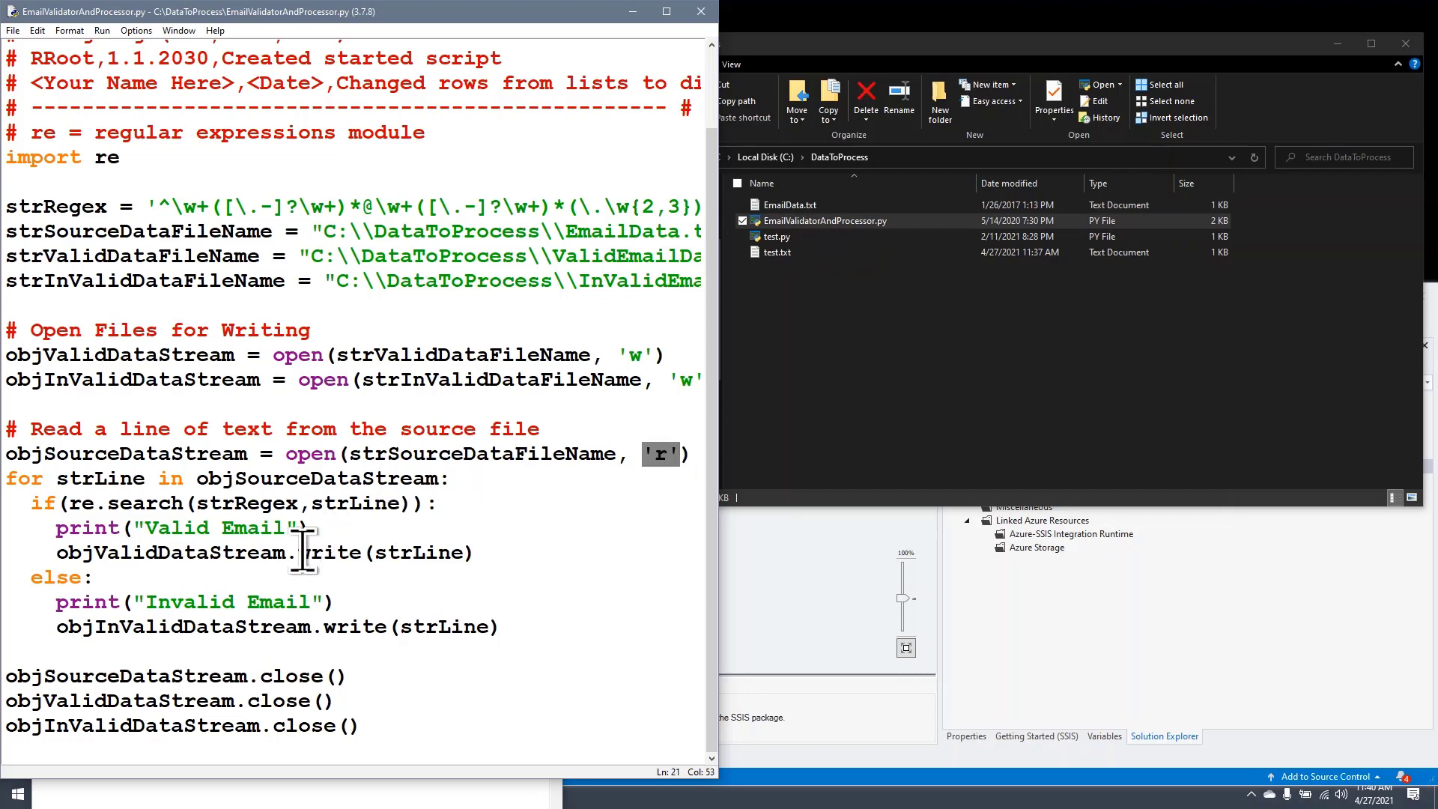
drag(6, 478, 470, 474)
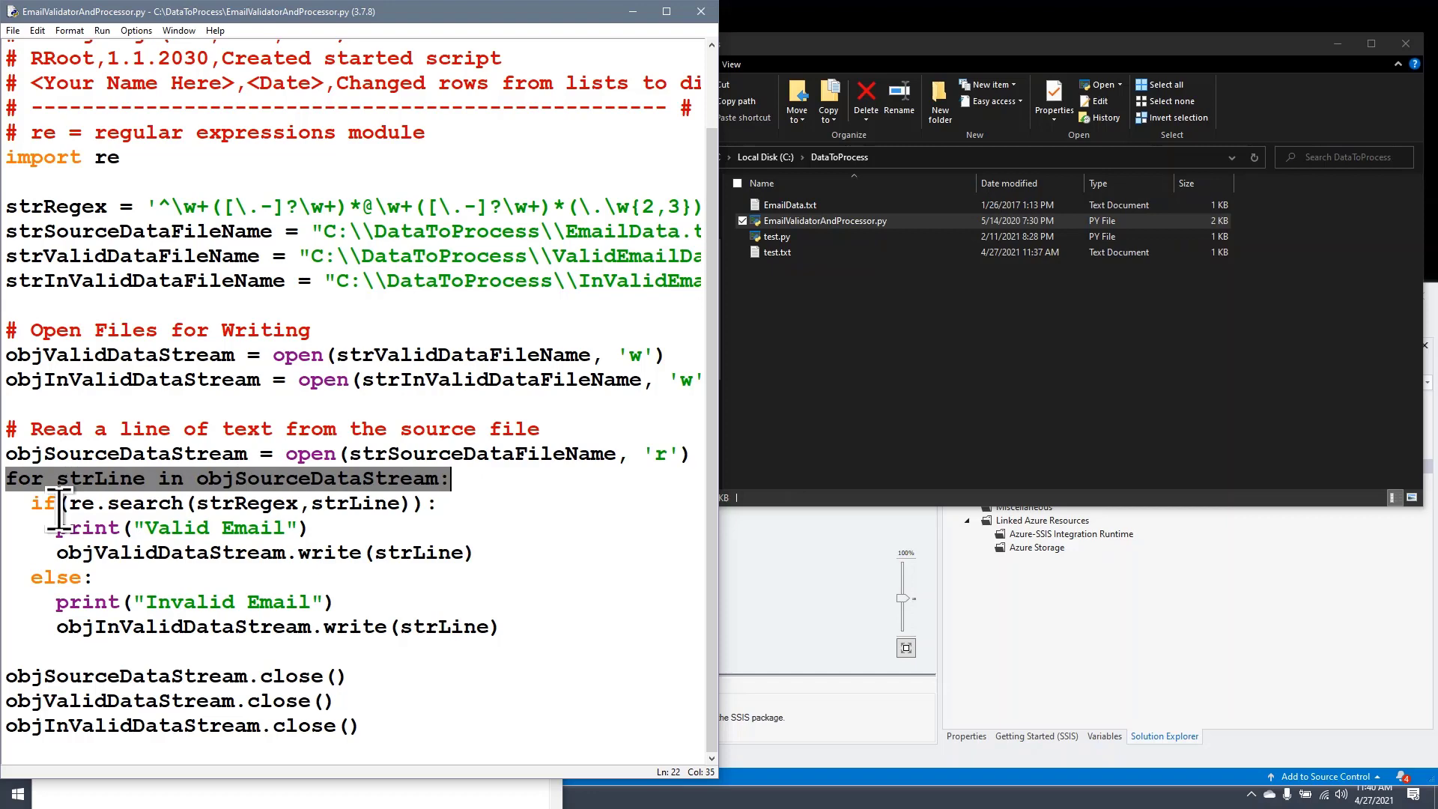
Open EmailData.txt from the DataToProcess folder and compare its first line with the script's re.search condition.
double_click(791, 207)
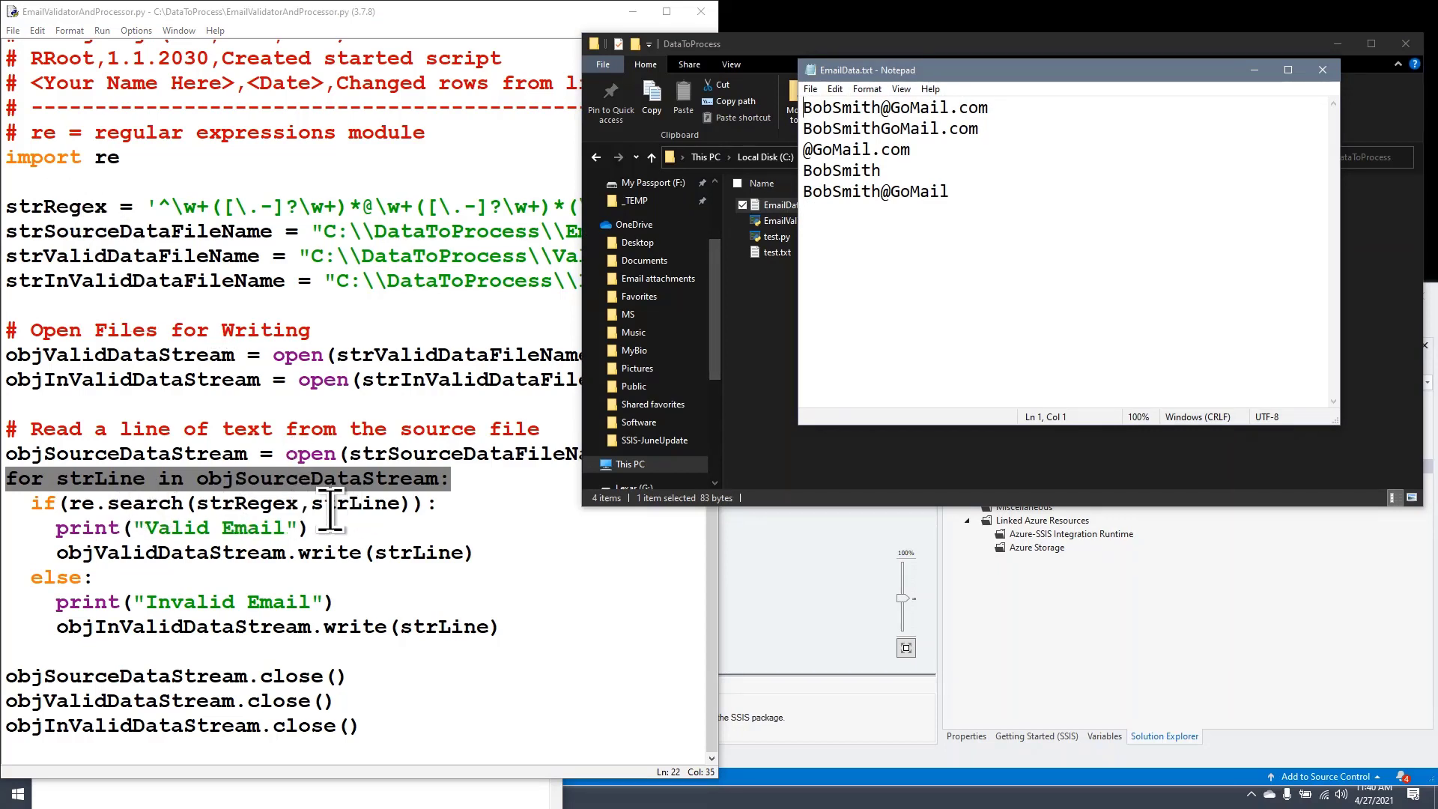
drag(997, 108, 800, 107)
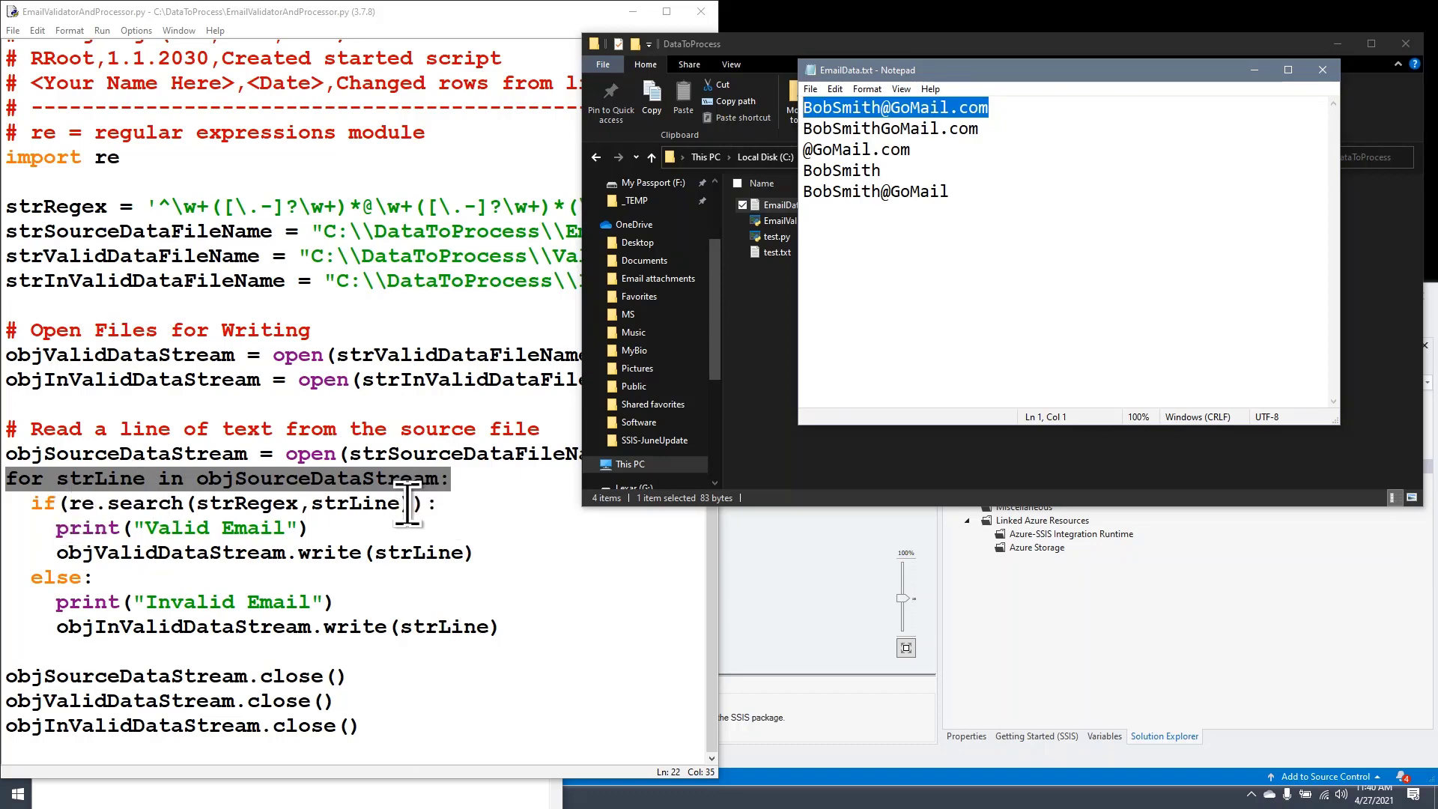
drag(407, 505, 84, 509)
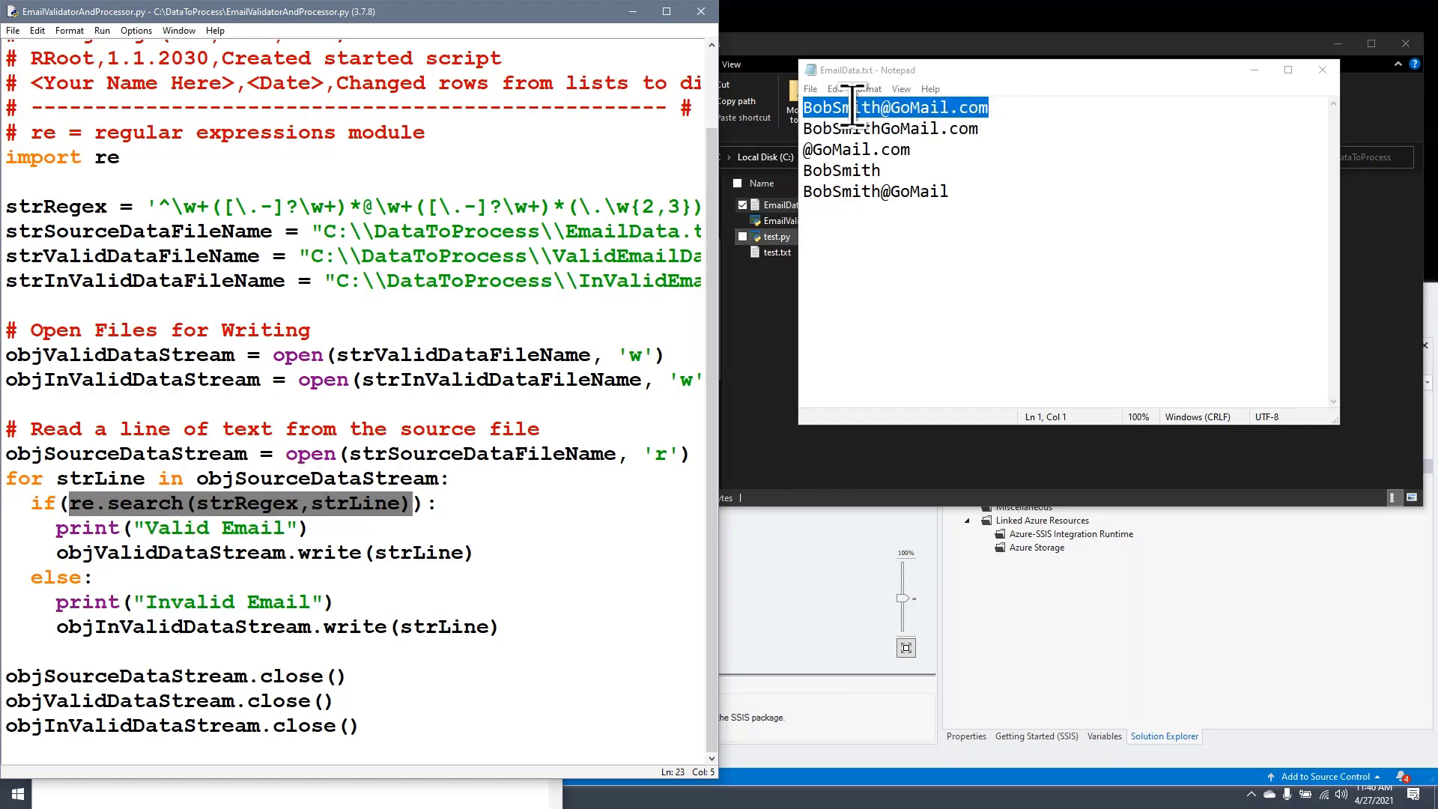
Examine the malformed email addresses in the remaining lines of EmailData.txt.
drag(1002, 128, 783, 129)
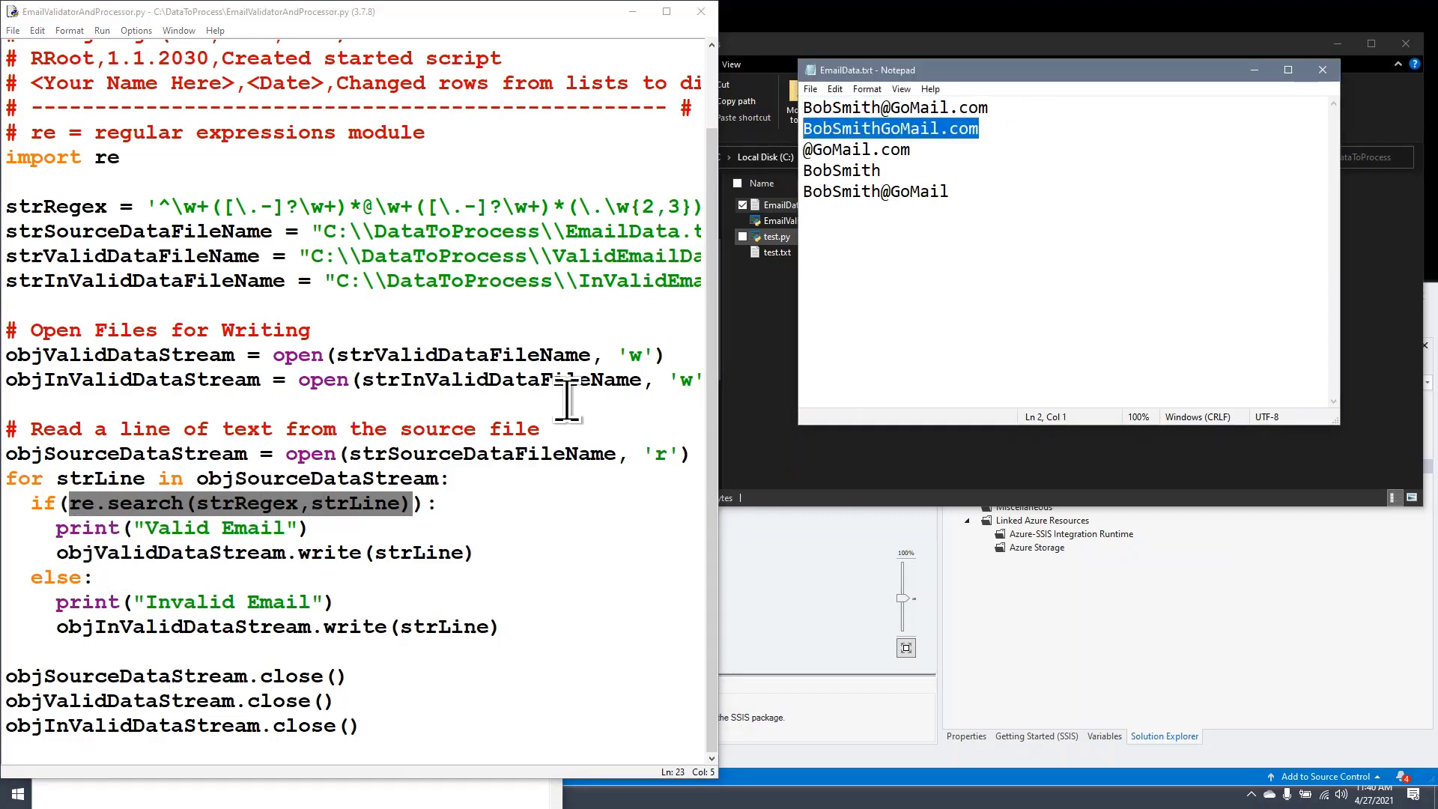
drag(995, 187, 779, 122)
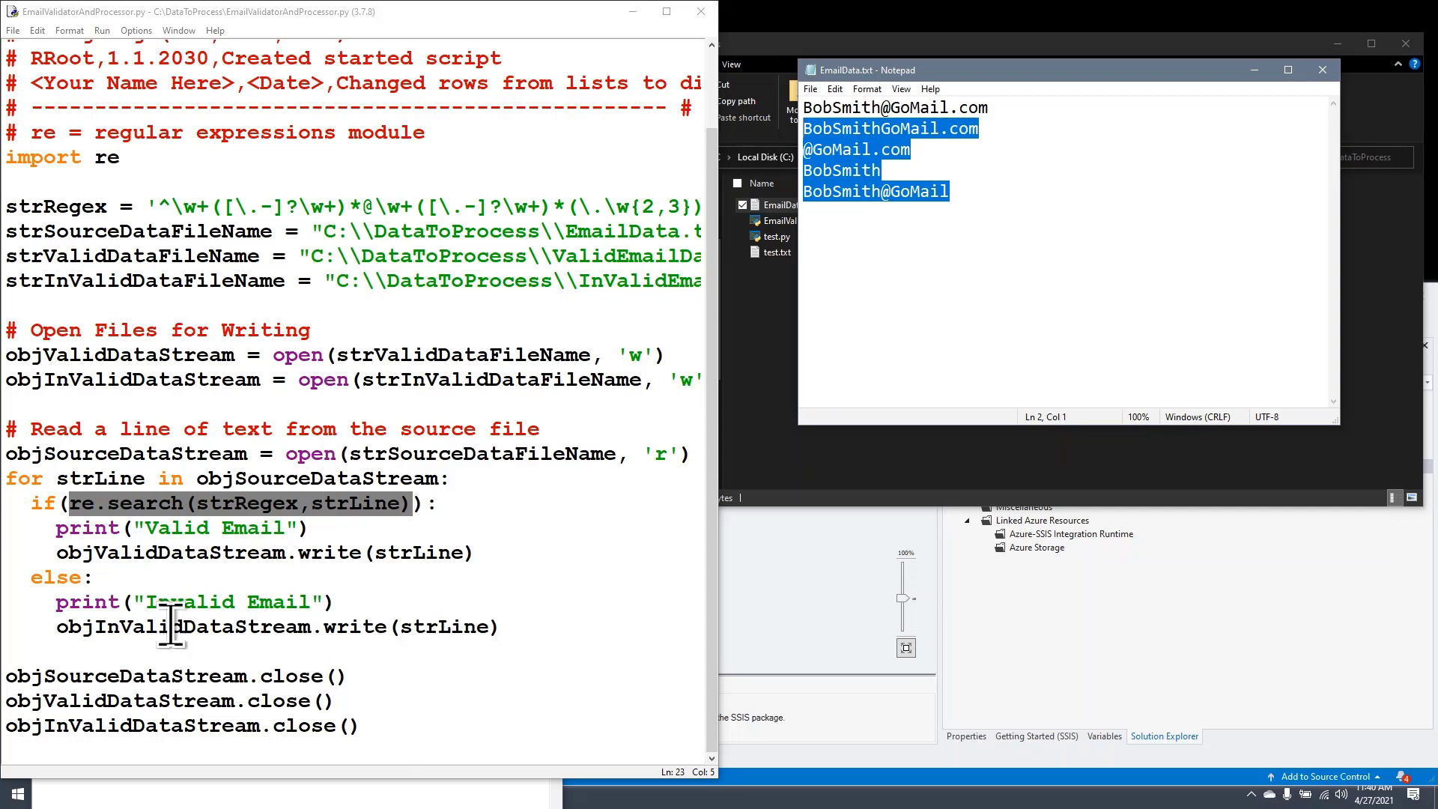
click(933, 169)
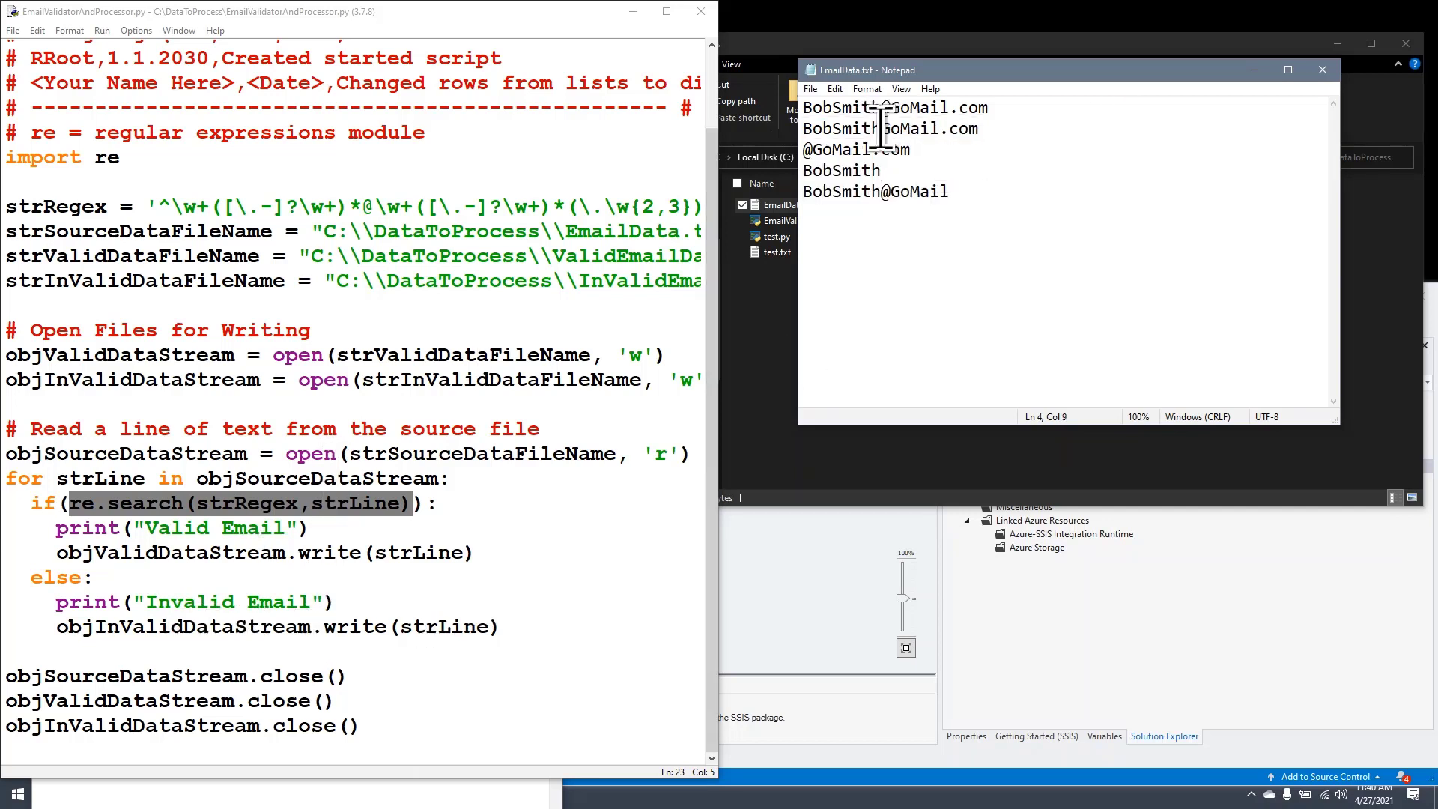
key(Delete)
click(843, 149)
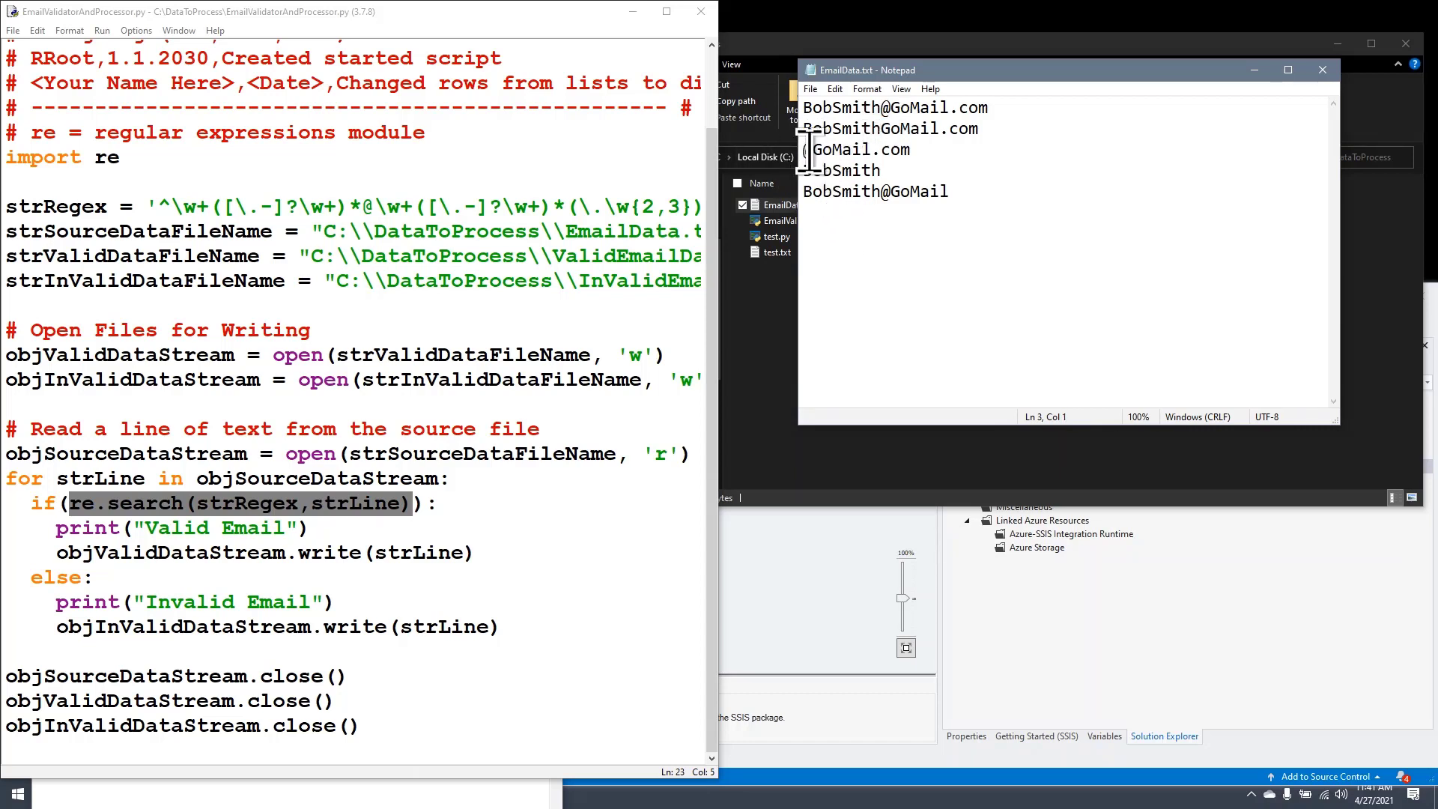
click(882, 171)
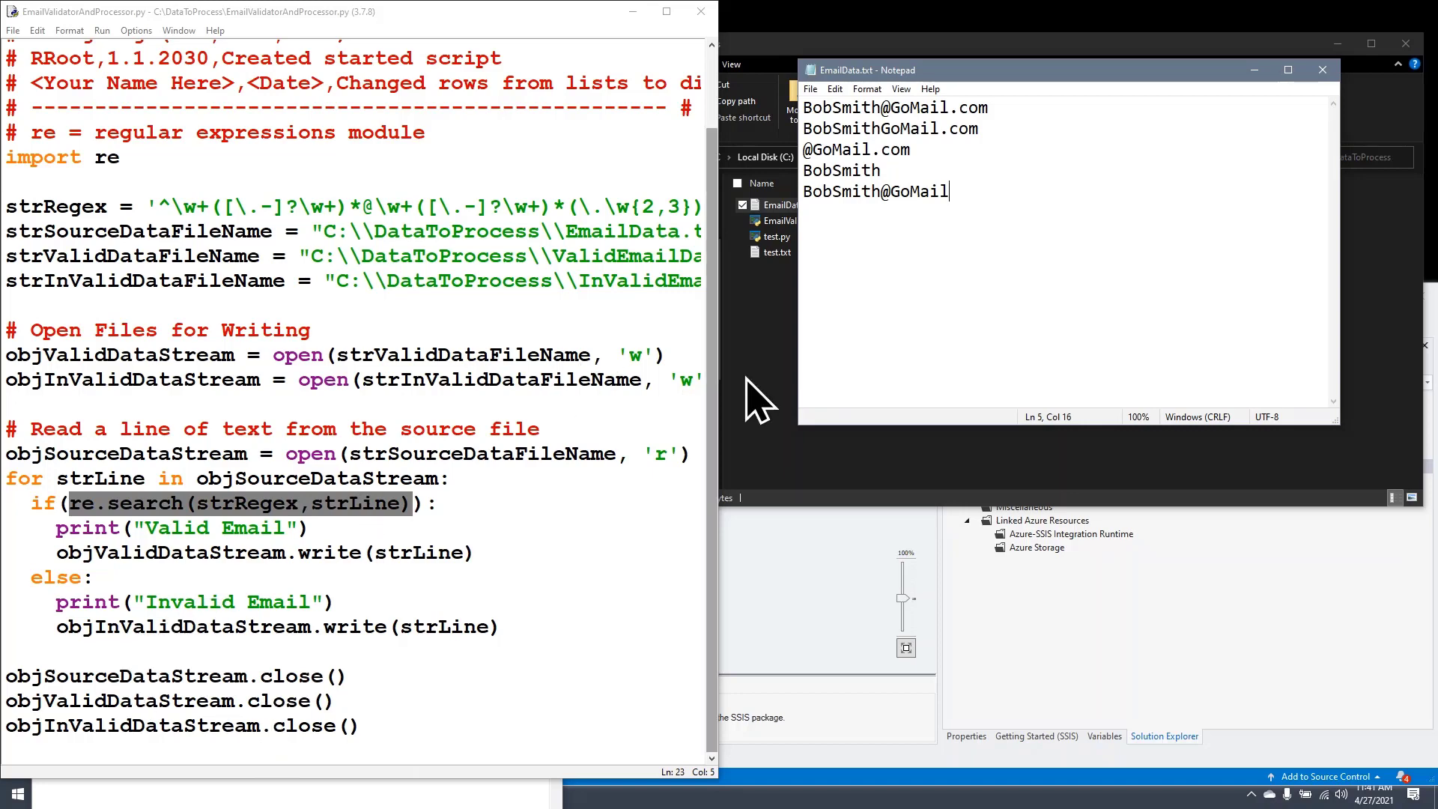
Copy the path of EmailValidatorAndProcessor.py and enter it as the Execute Process Task's Arguments, shortened to EmailValidatorAndProcessor.py.
click(821, 470)
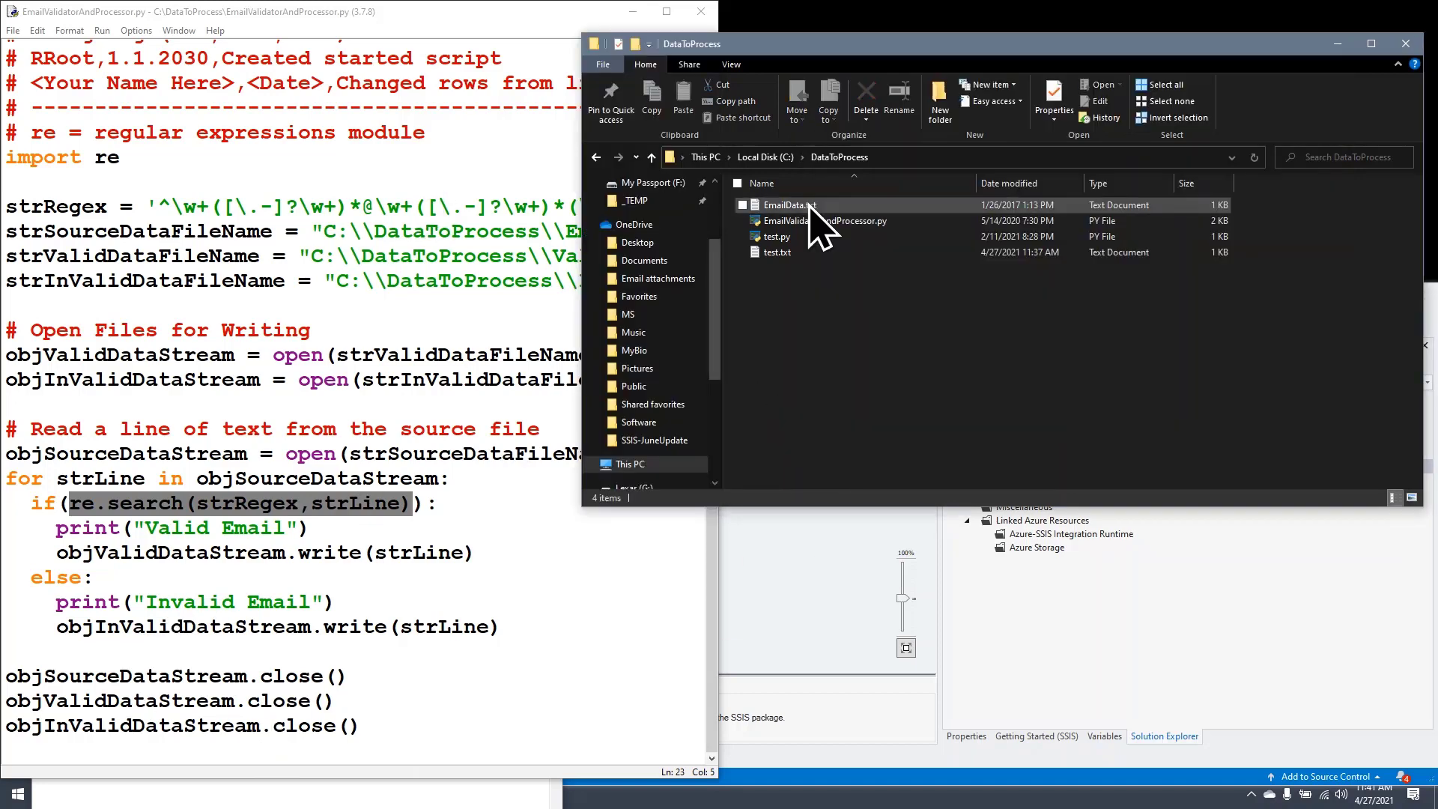
click(828, 221)
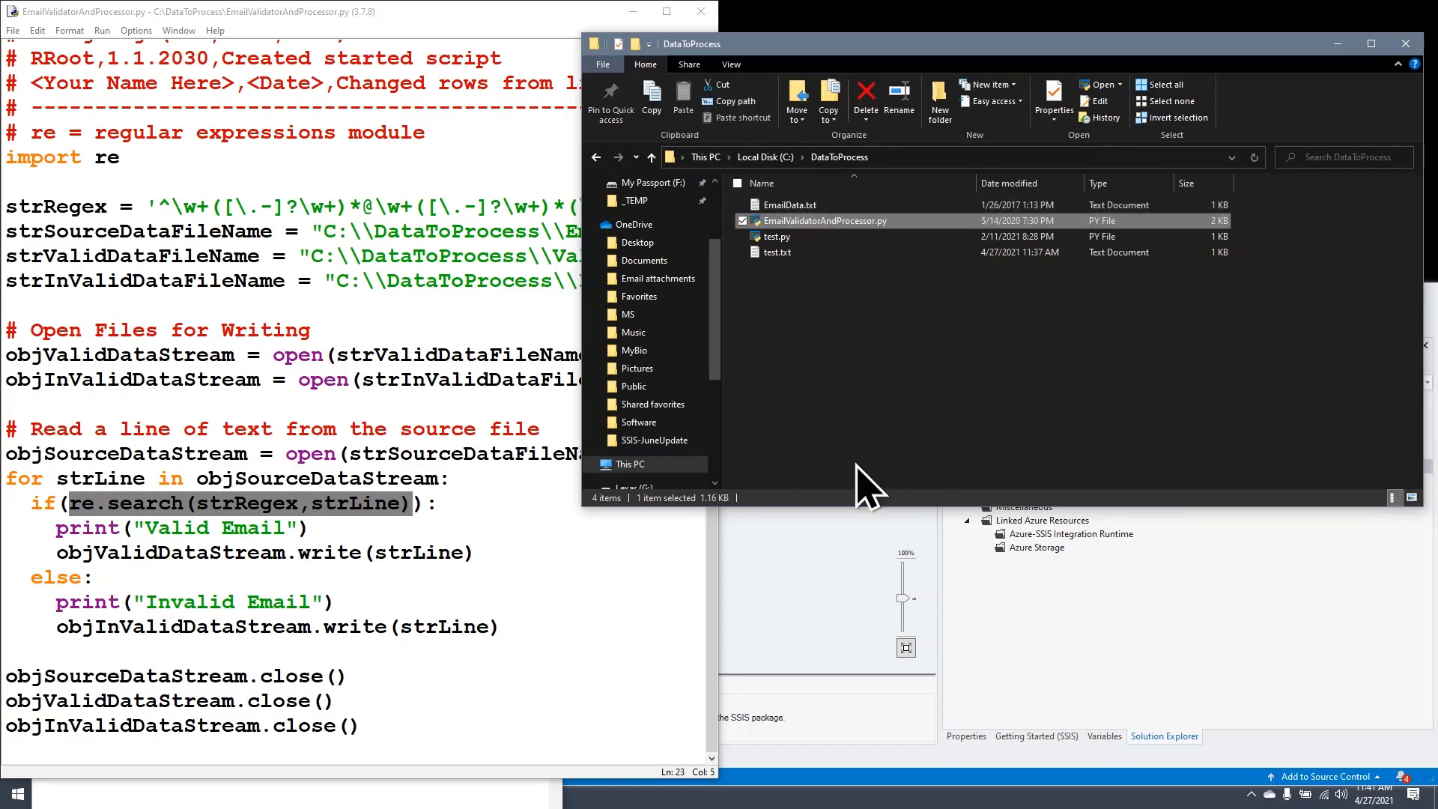
click(786, 536)
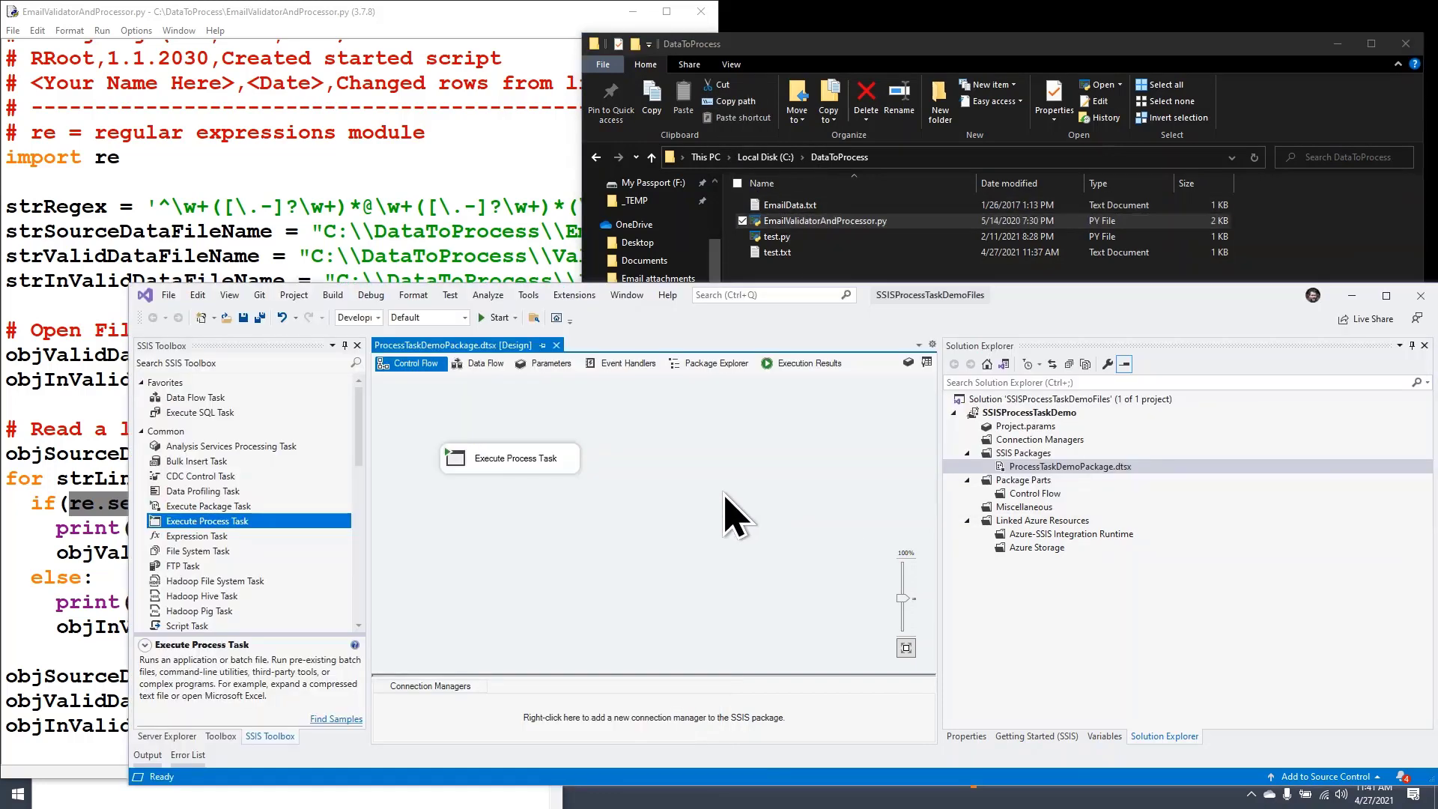
right_click(511, 468)
click(553, 477)
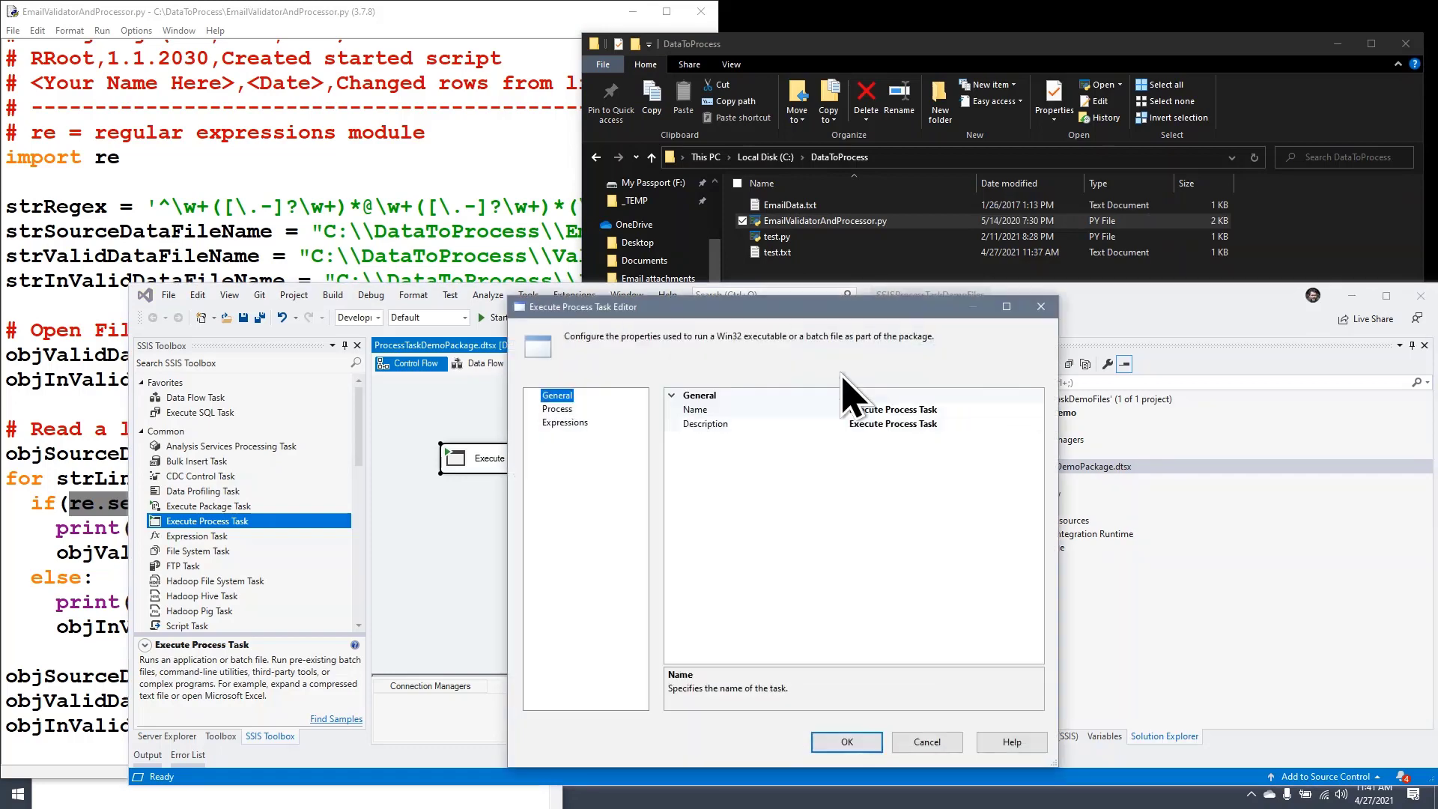
click(574, 412)
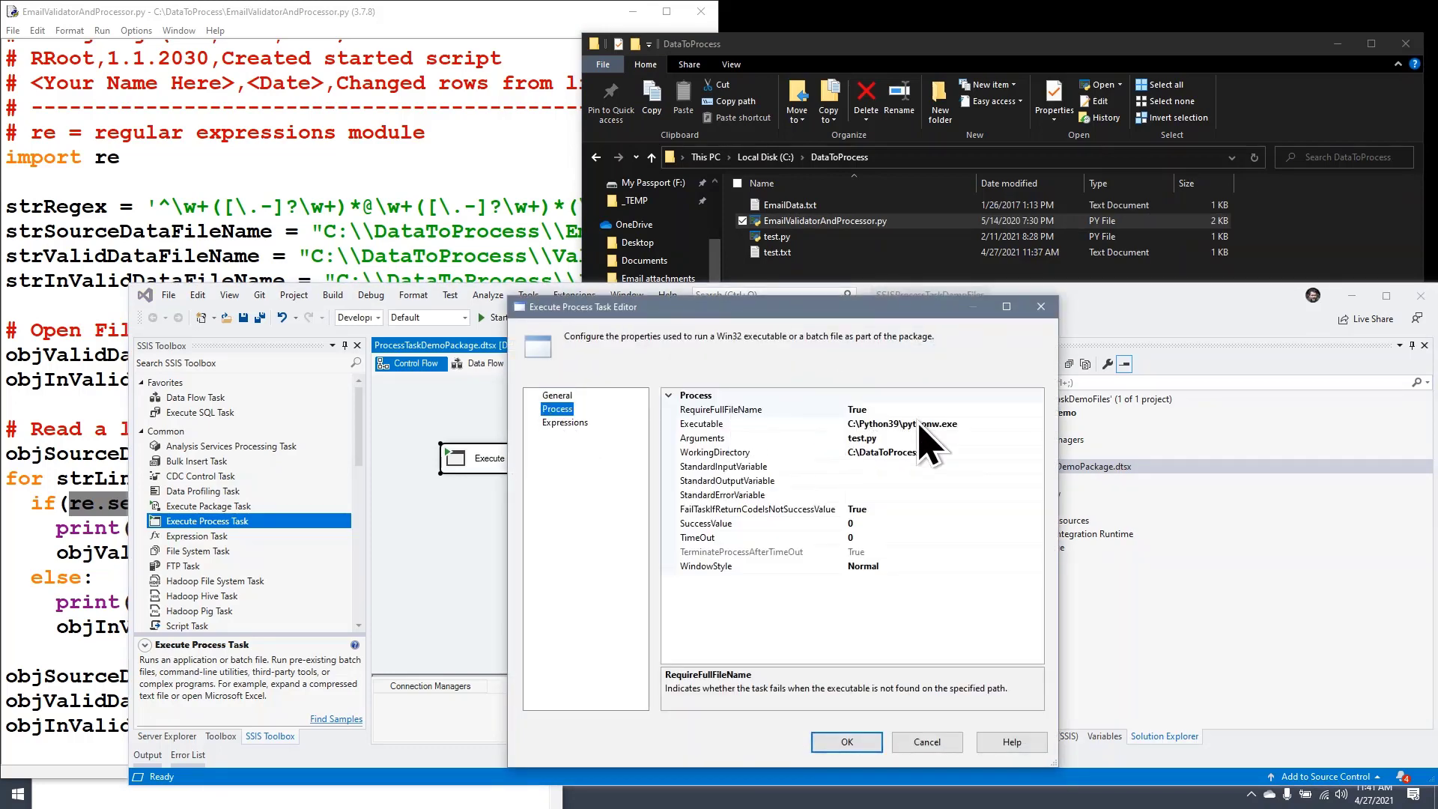
click(905, 440)
double_click(905, 439)
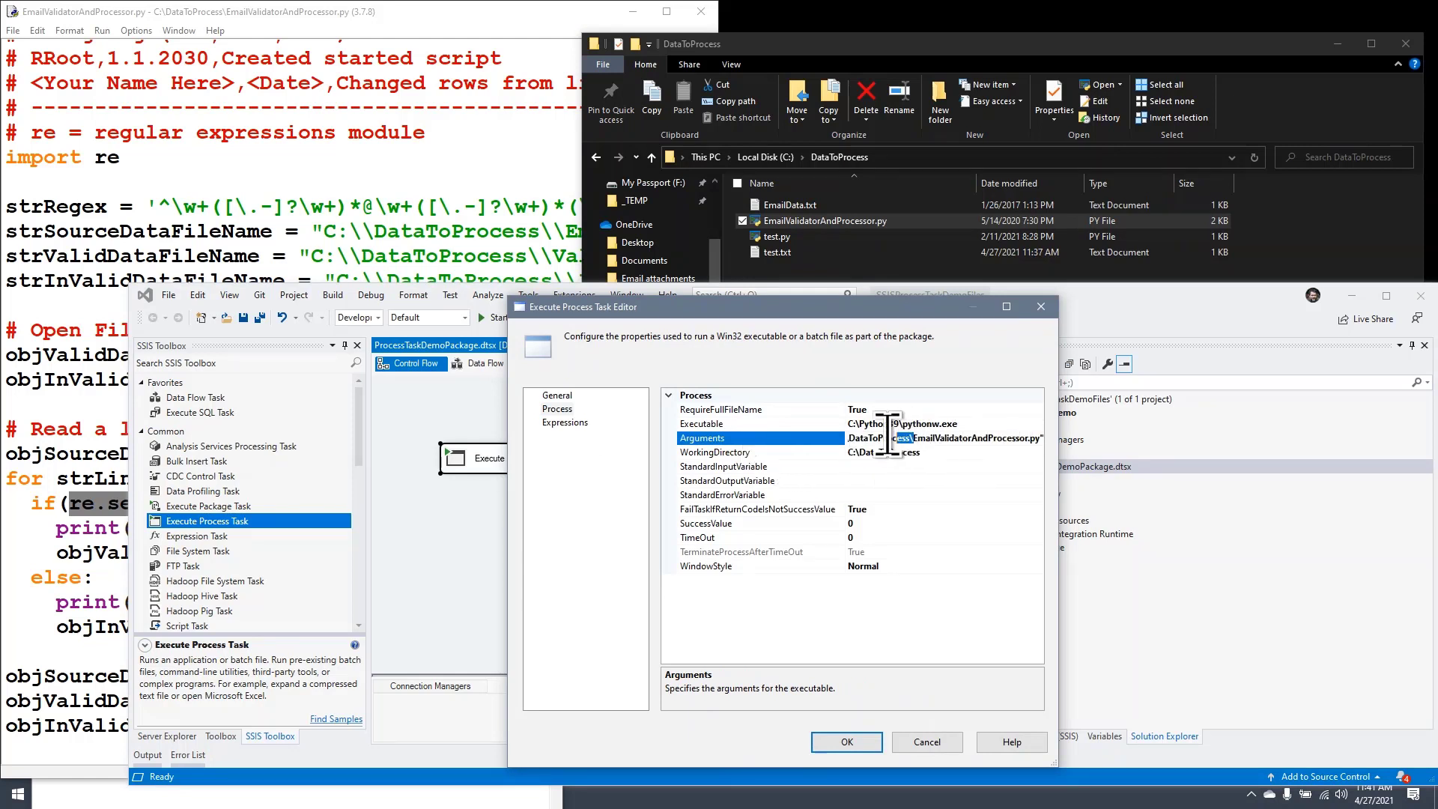
drag(909, 439, 799, 449)
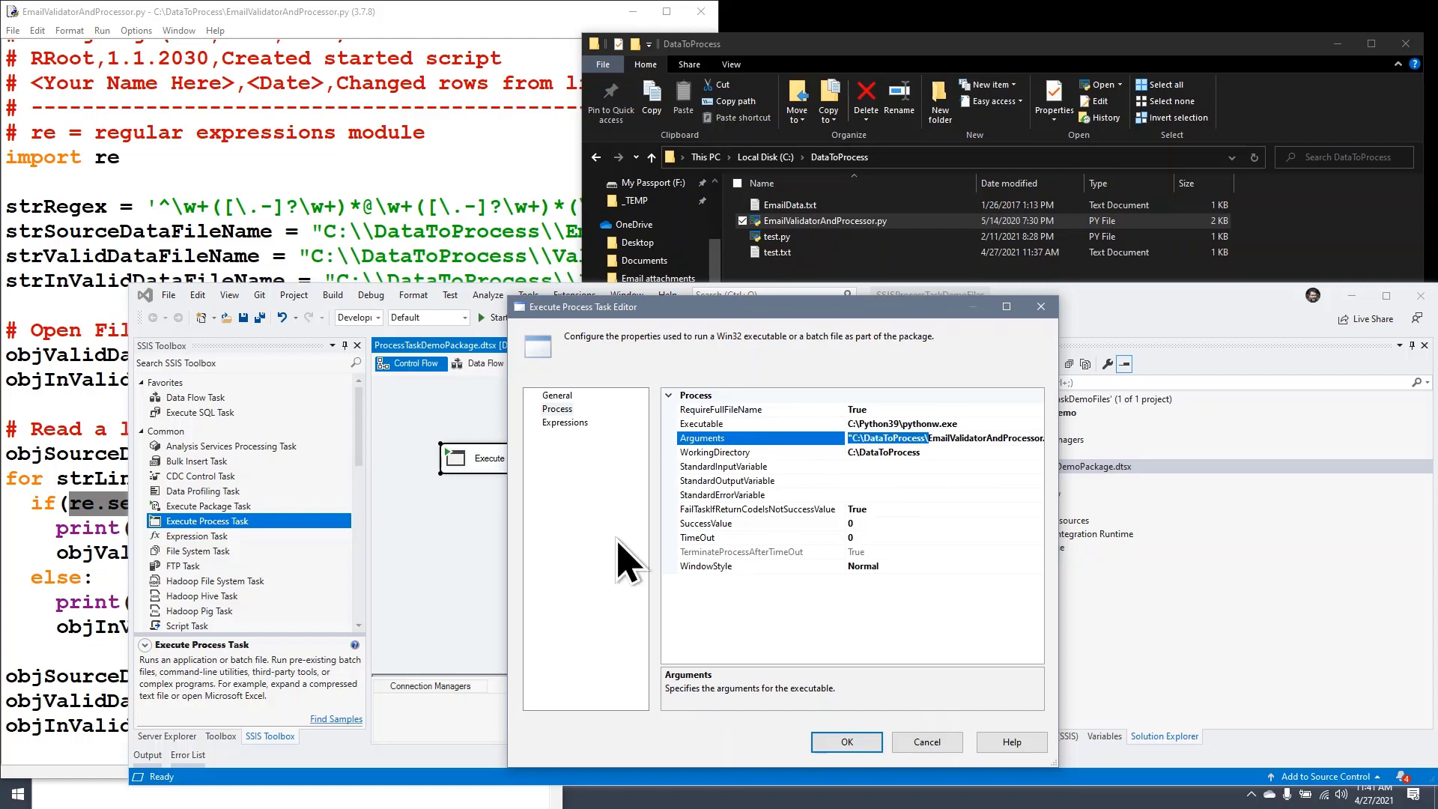
key(Delete)
click(980, 439)
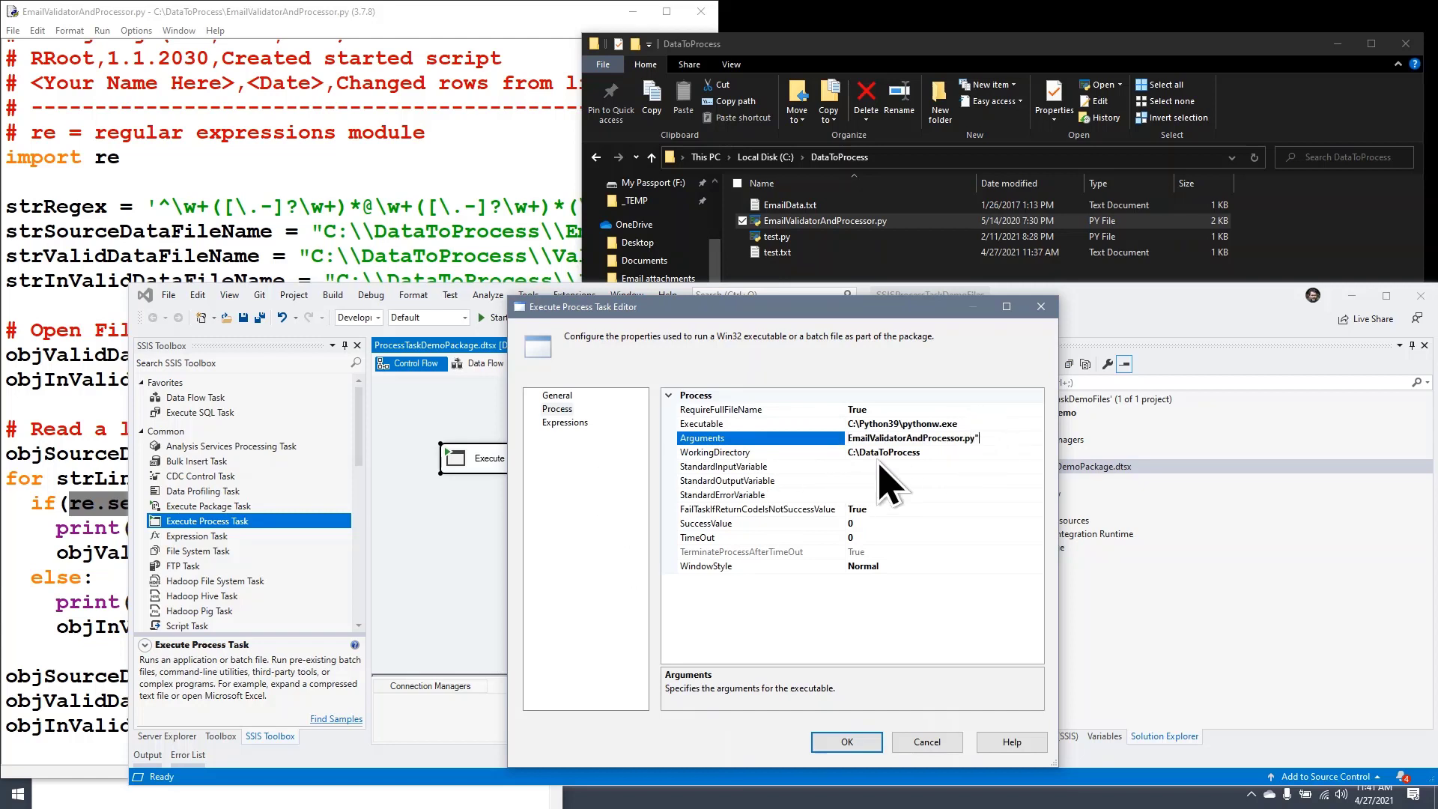
Check the task's WorkingDirectory and apply the Execute Process Task settings.
click(858, 454)
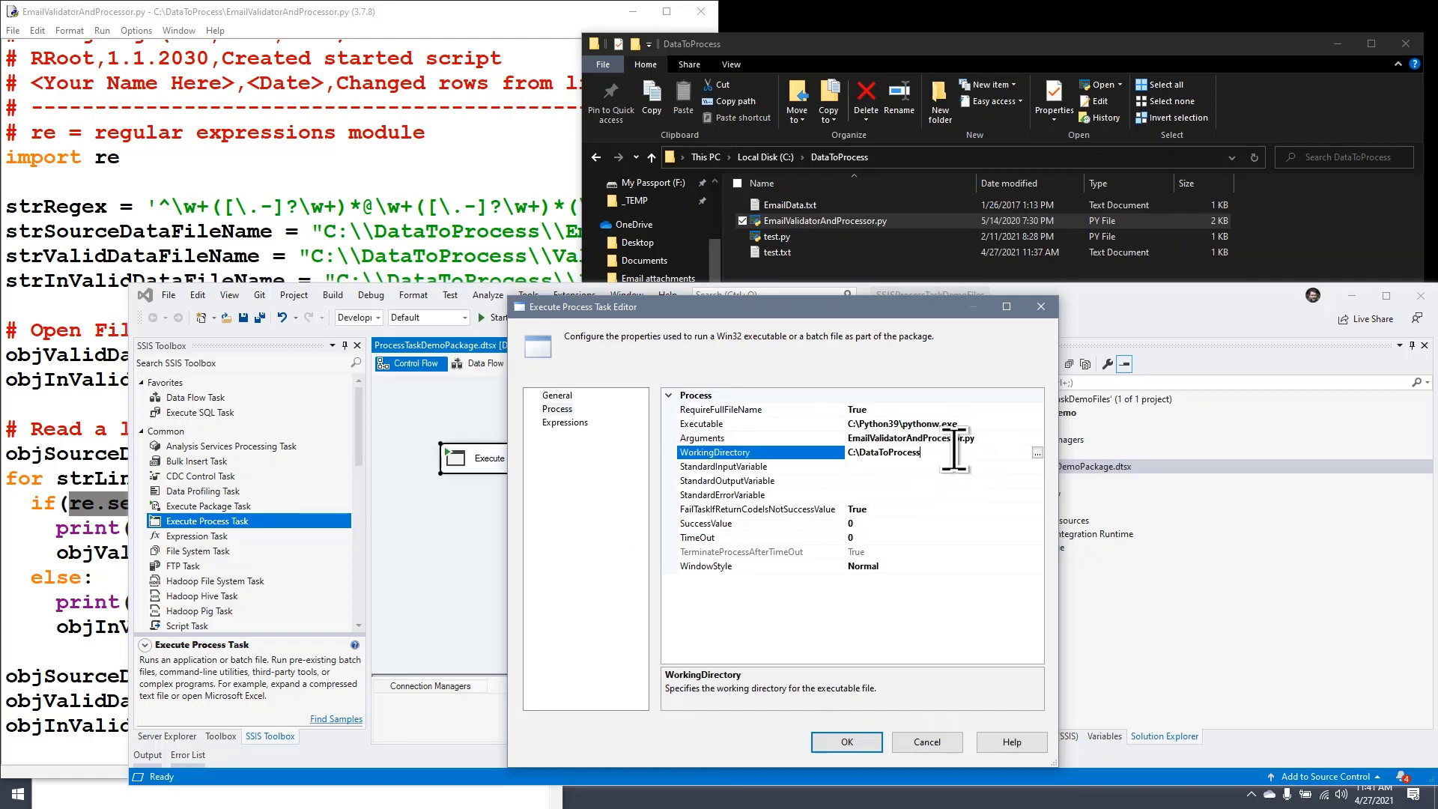
drag(953, 448, 843, 454)
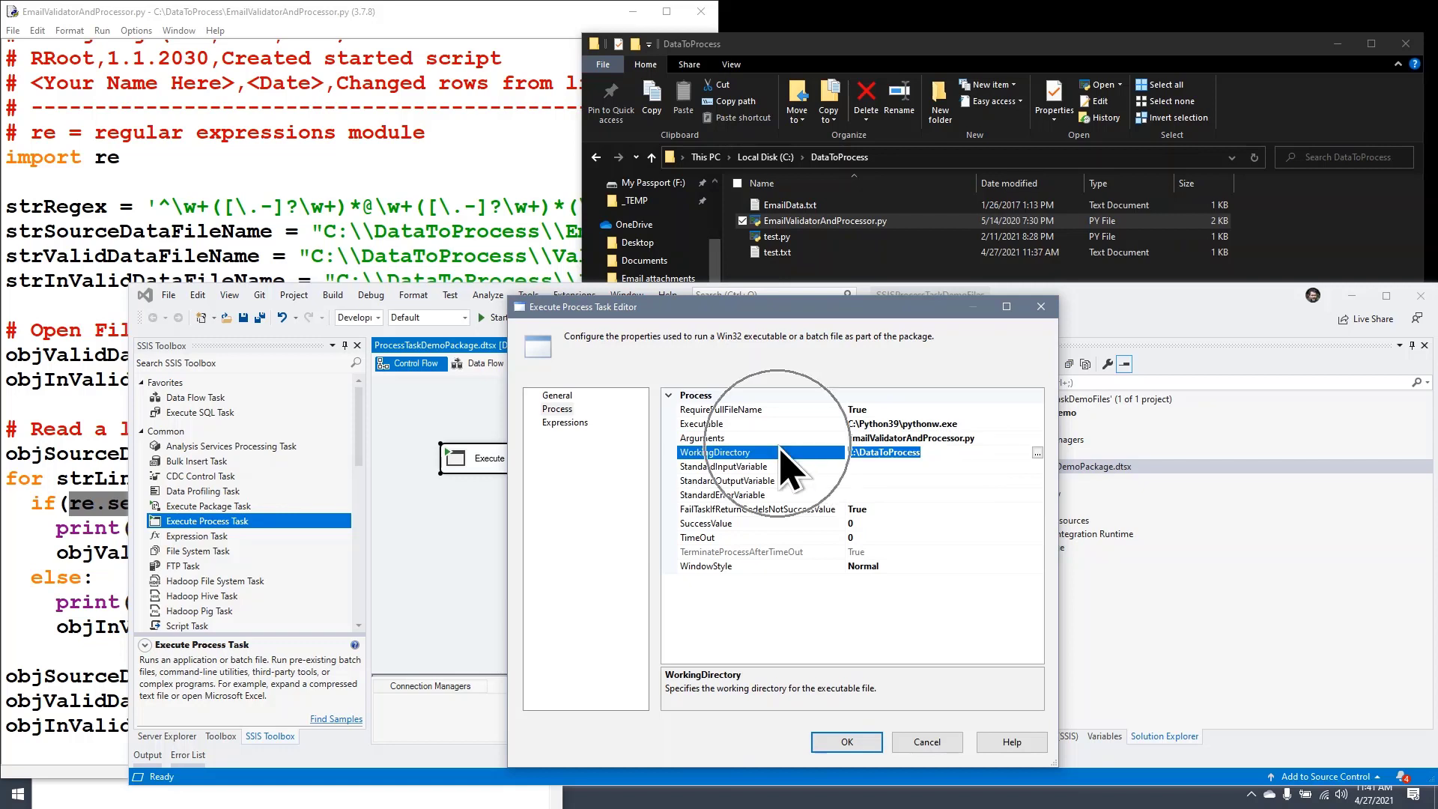
click(937, 481)
click(817, 741)
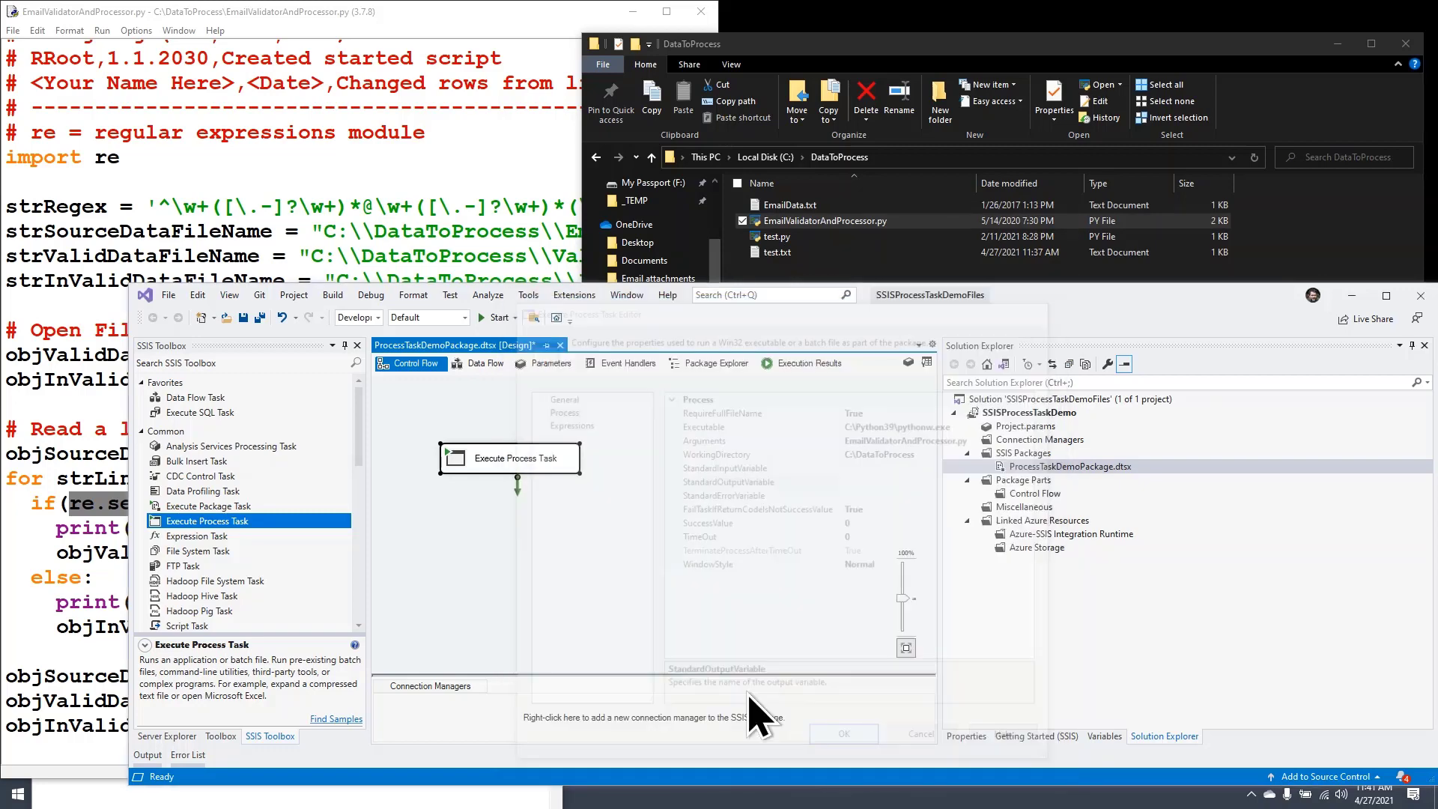
Execute the process task with the new script argument and move the Visual Studio window clear of the DataToProcess file list.
right_click(522, 468)
click(596, 588)
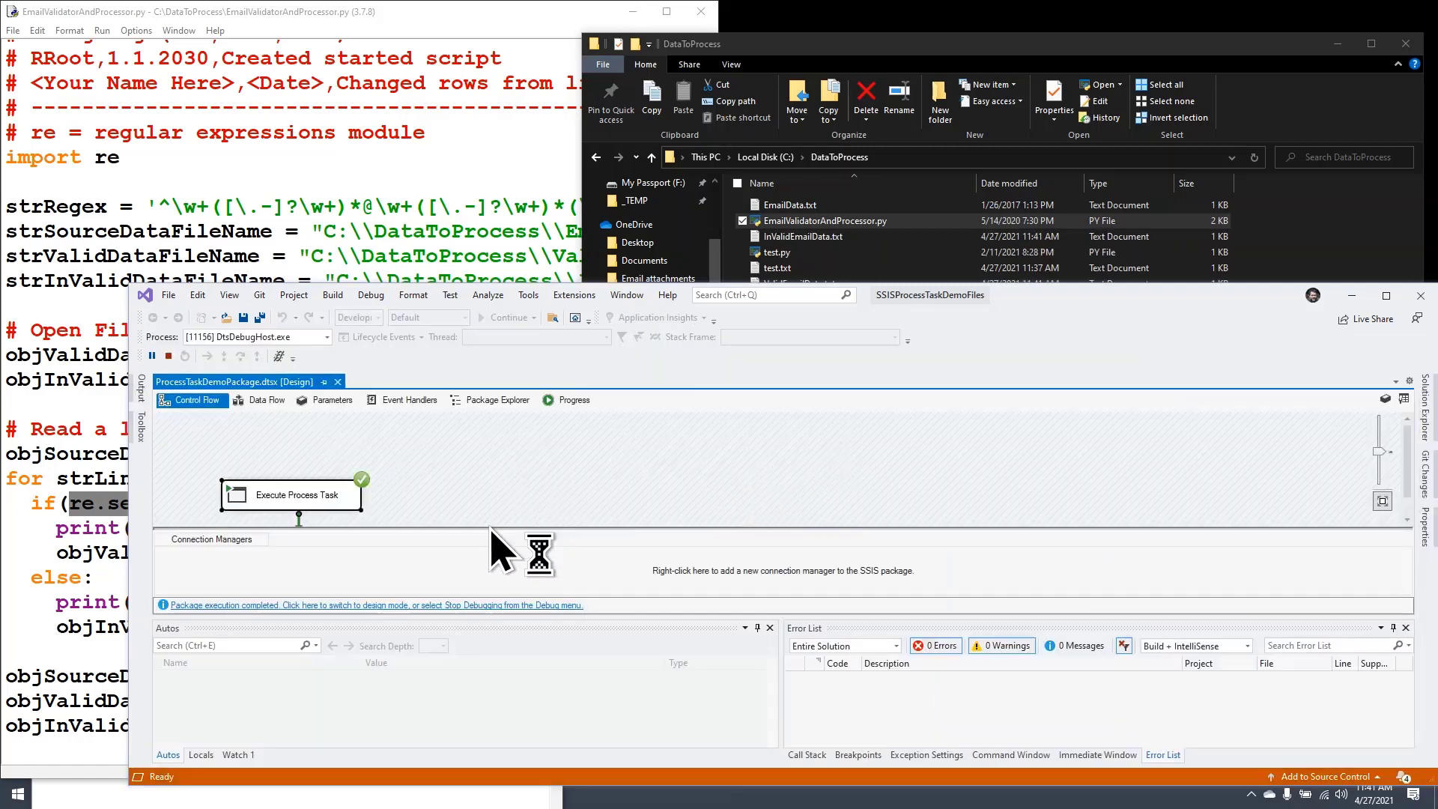
drag(1034, 299, 1035, 439)
Open InValidEmailData.txt and ValidEmailData.txt from the DataToProcess folder and arrange their windows to compare the contents.
double_click(803, 237)
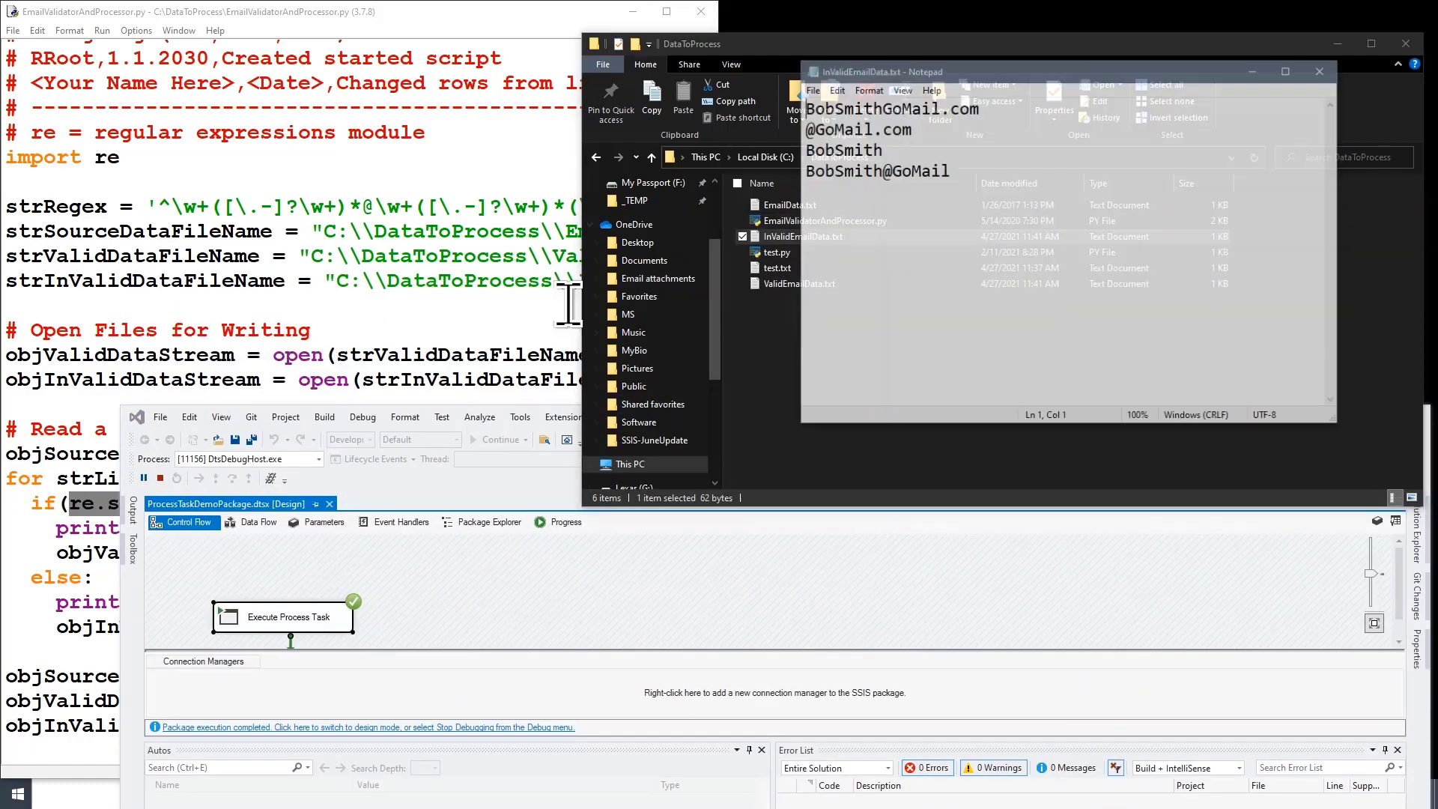
drag(989, 72, 1074, 297)
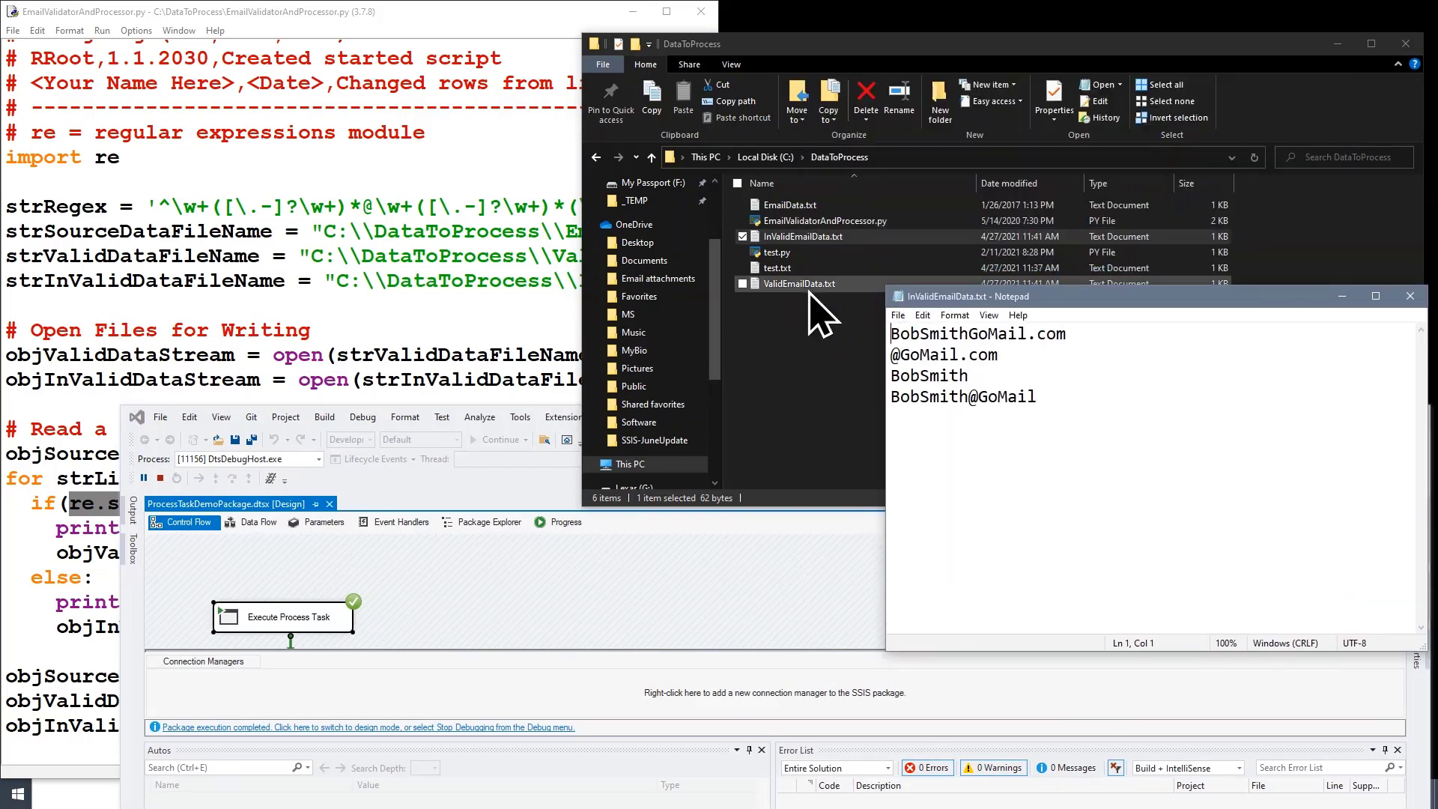
double_click(811, 284)
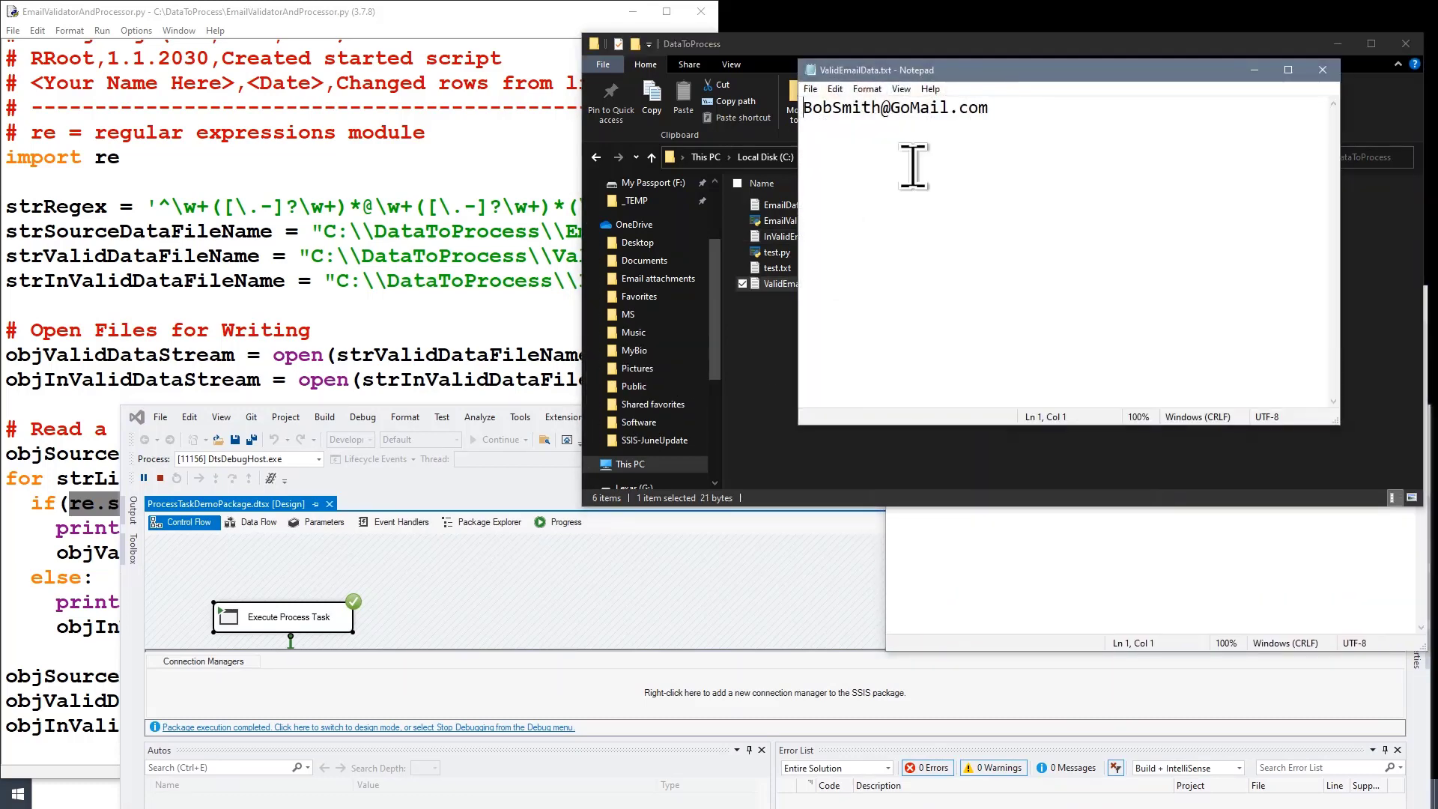
drag(1008, 73, 725, 477)
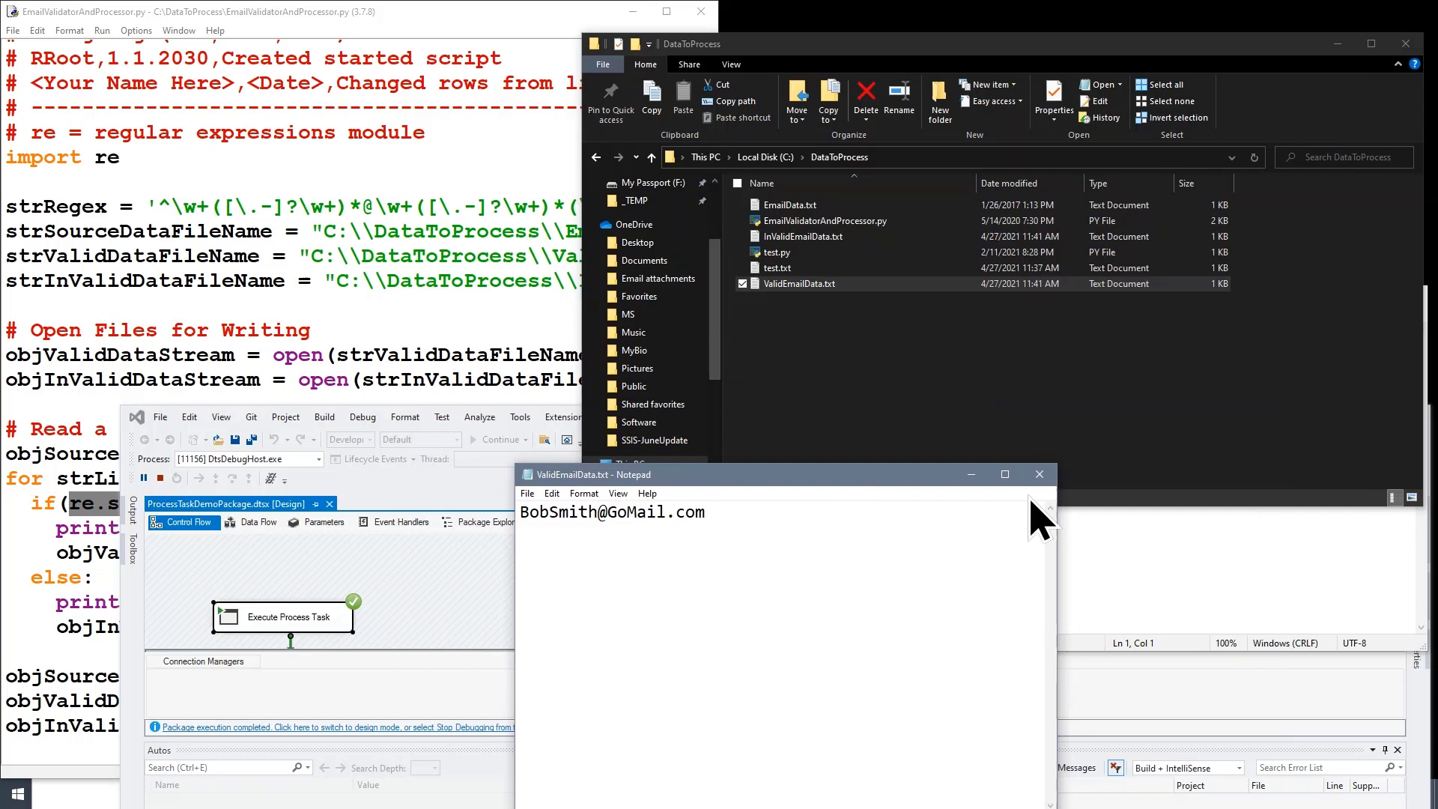
click(1123, 563)
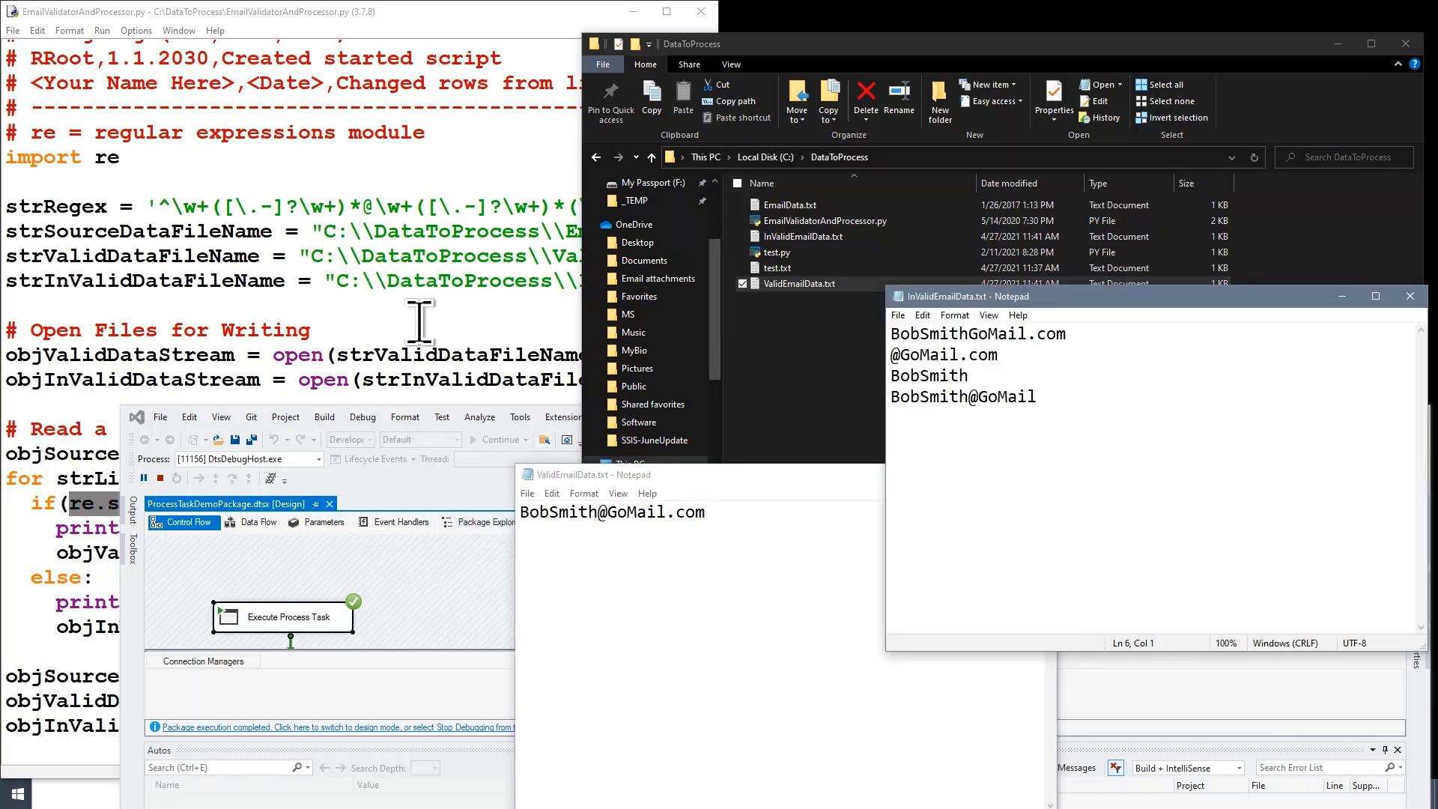
Review the script's output file names, minimize the script editor and move the InValidEmailData.txt window off the Visual Studio side.
click(198, 283)
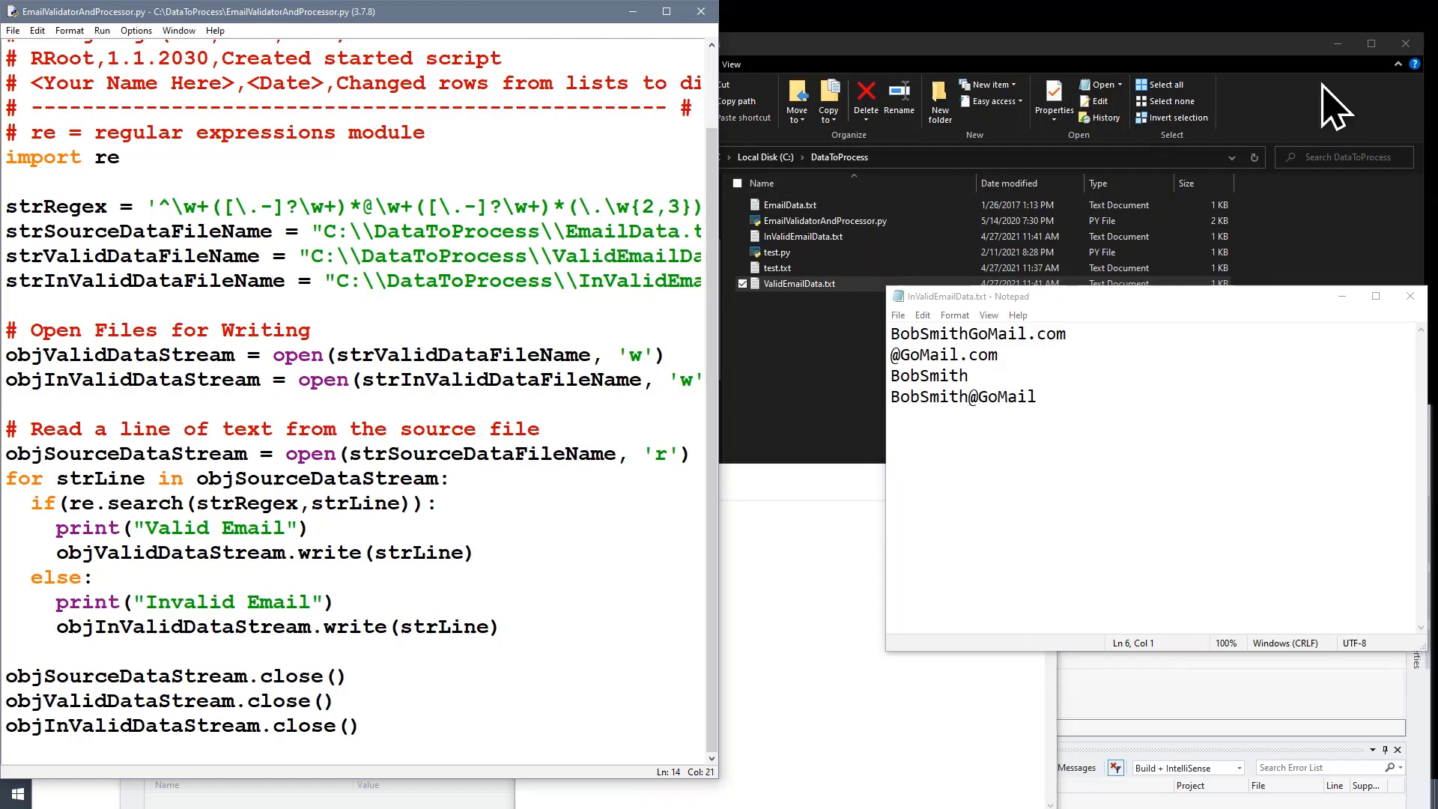
click(634, 12)
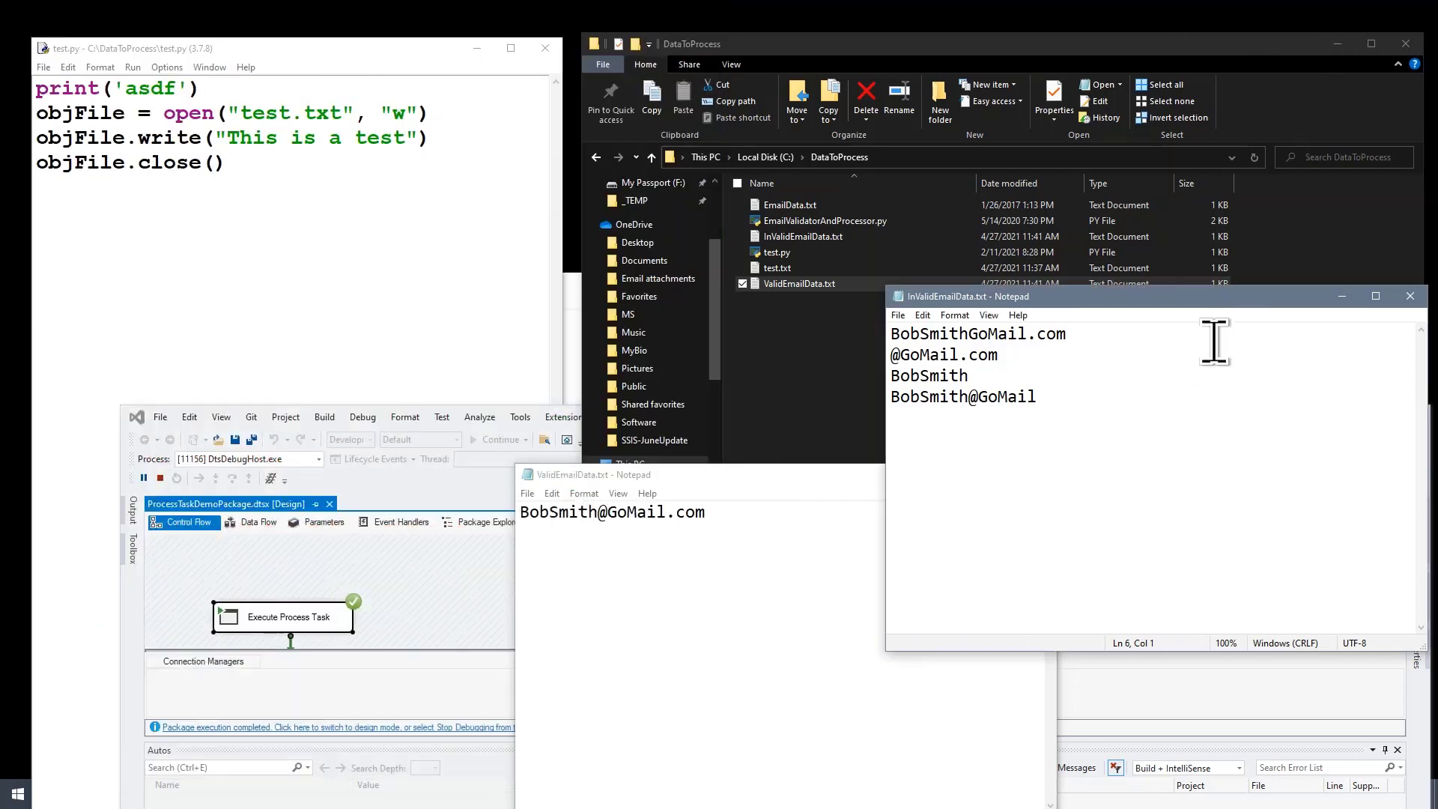
drag(1207, 296, 812, 225)
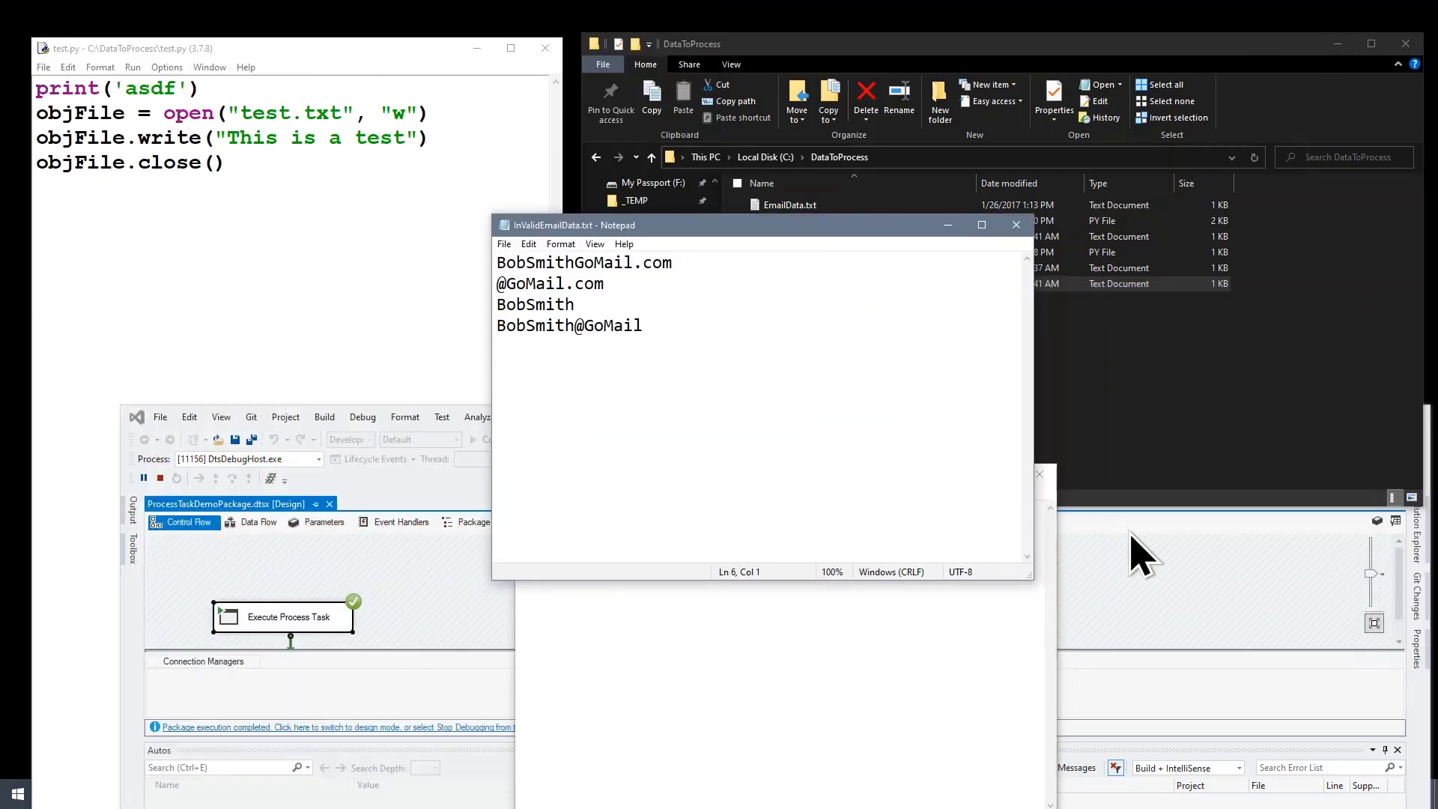